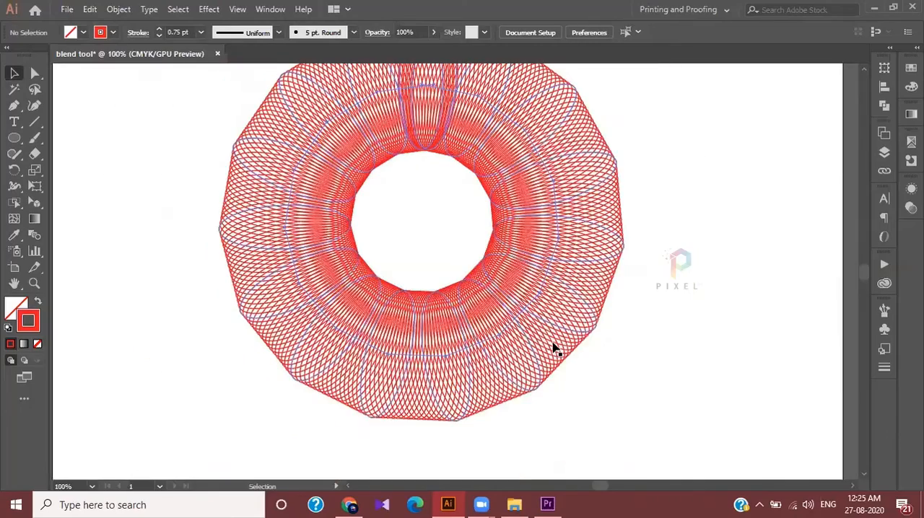
Examine the line work of the red blended ring up close and as a whole
scroll(555, 349, down, 1)
scroll(556, 349, up, 1)
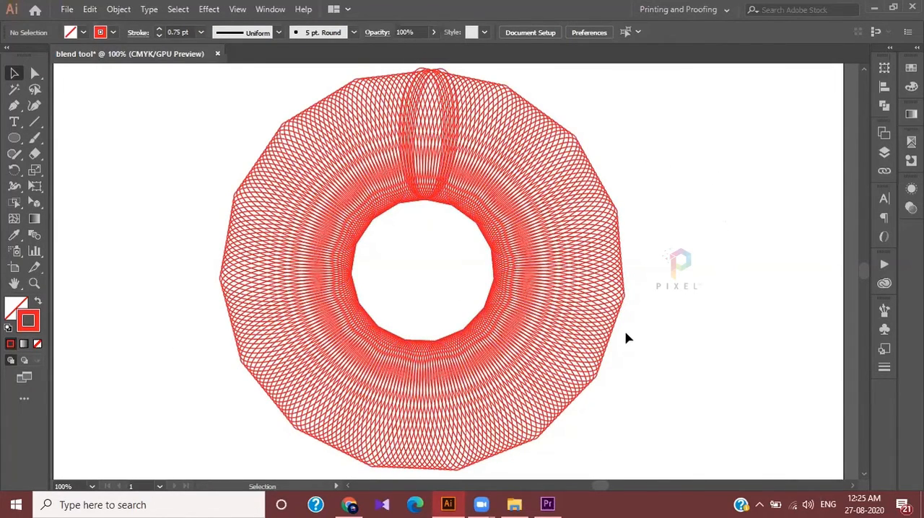
alt+scroll(617, 336, up, 2)
alt+scroll(466, 293, up, 2)
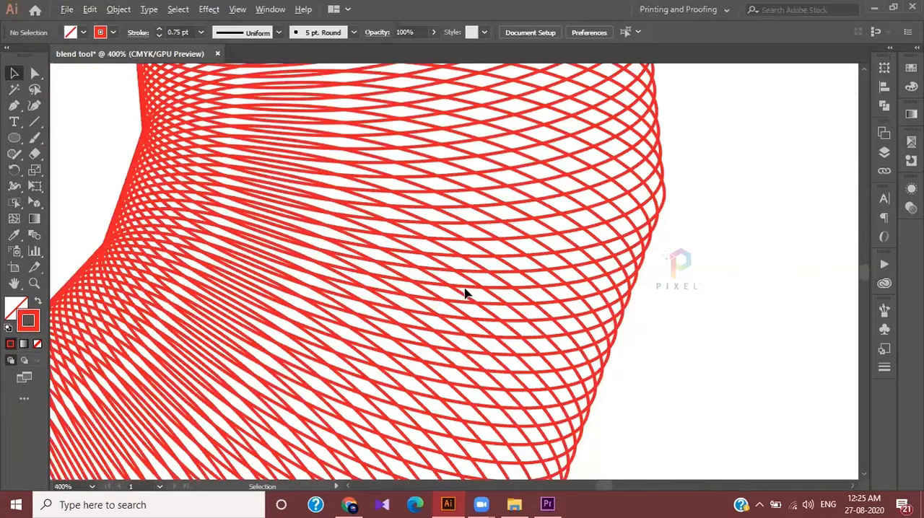
scroll(466, 293, down, 1)
scroll(466, 294, down, 2)
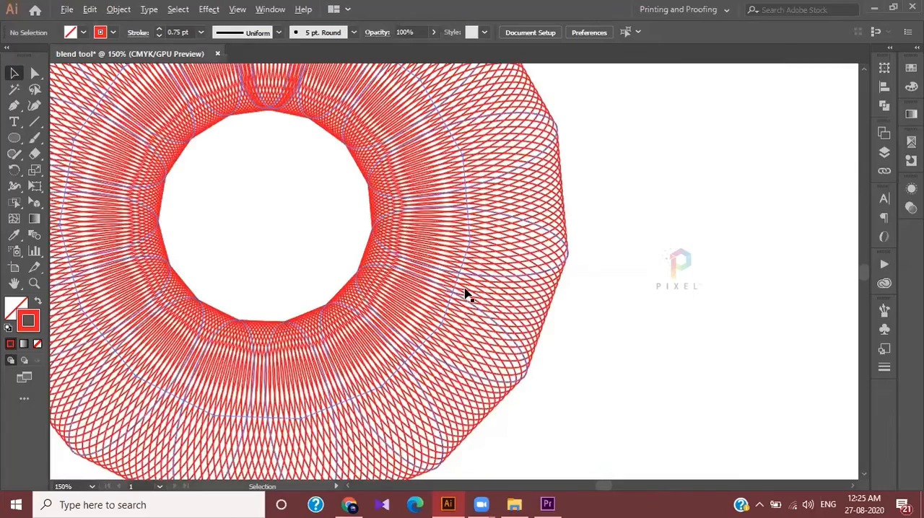
alt+scroll(465, 294, down, 2)
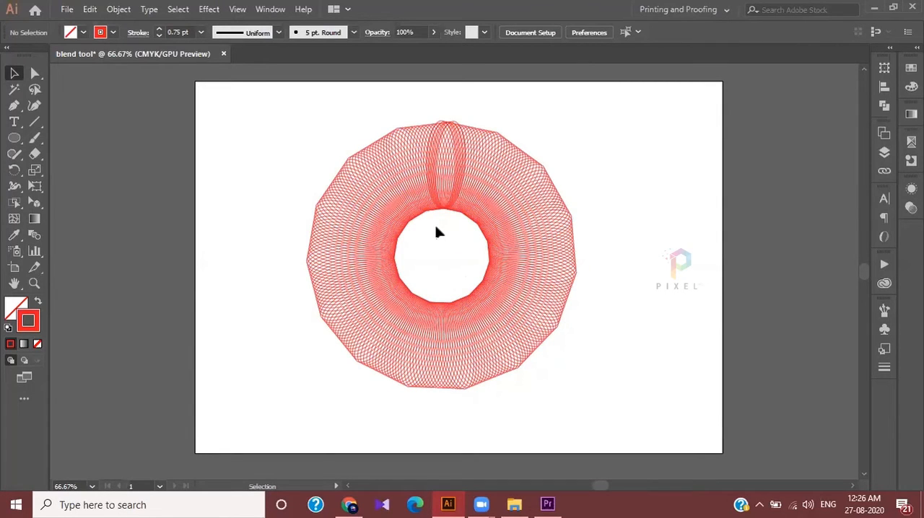
alt+scroll(440, 234, up, 1)
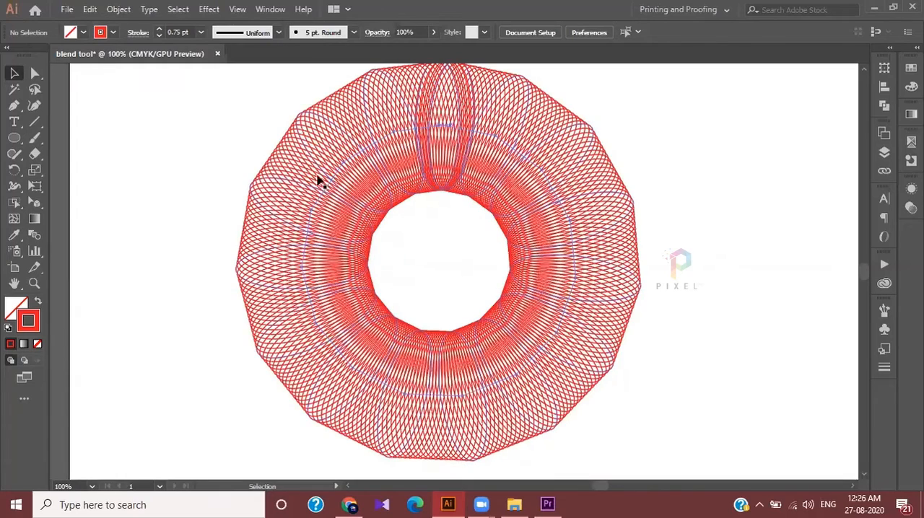
alt+scroll(484, 237, down, 1)
alt+scroll(484, 237, up, 1)
Move the red blended ring off the artboard to the empty canvas on its left side
drag(238, 99, 736, 377)
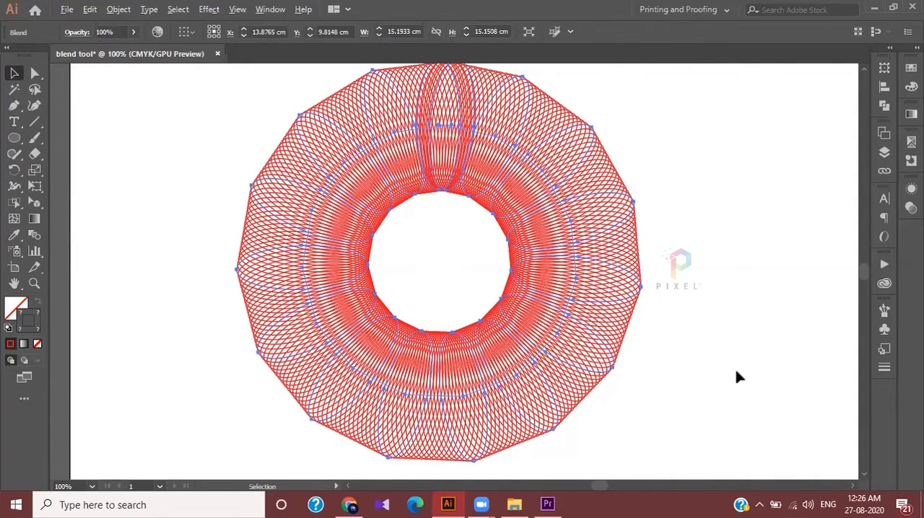
alt+scroll(736, 376, down, 3)
drag(657, 304, 448, 301)
click(664, 374)
alt+scroll(666, 376, up, 1)
alt+scroll(666, 376, up, 2)
alt+scroll(666, 376, down, 1)
ctrl+scroll(666, 376, down, 3)
scroll(666, 376, down, 1)
alt+scroll(647, 365, down, 2)
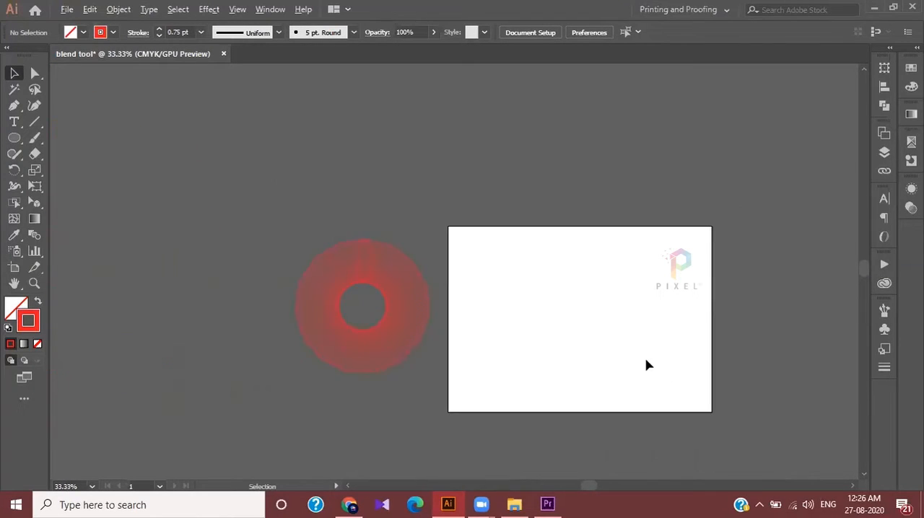
Draw a small unfilled five-pointed star near the artboard's upper edge and set its stroke colour to blue
alt+scroll(647, 365, up, 3)
alt+scroll(647, 365, down, 1)
click(14, 137)
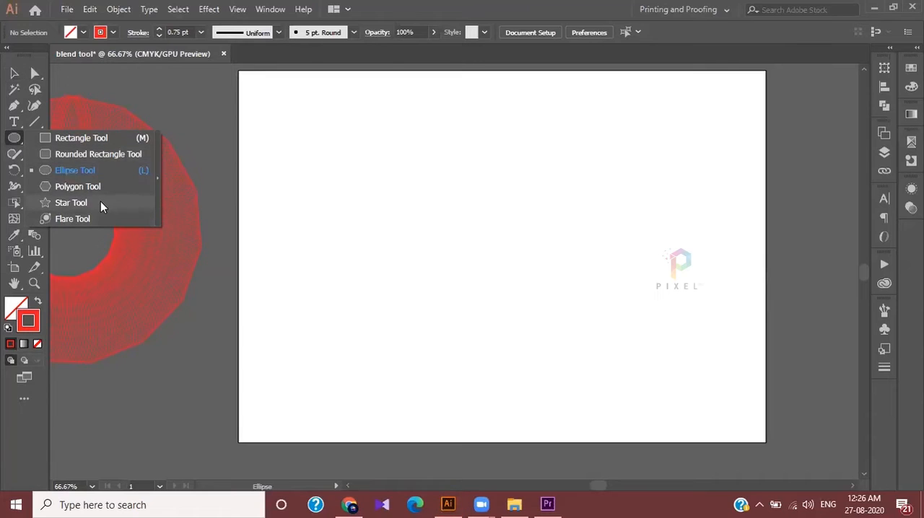
click(100, 203)
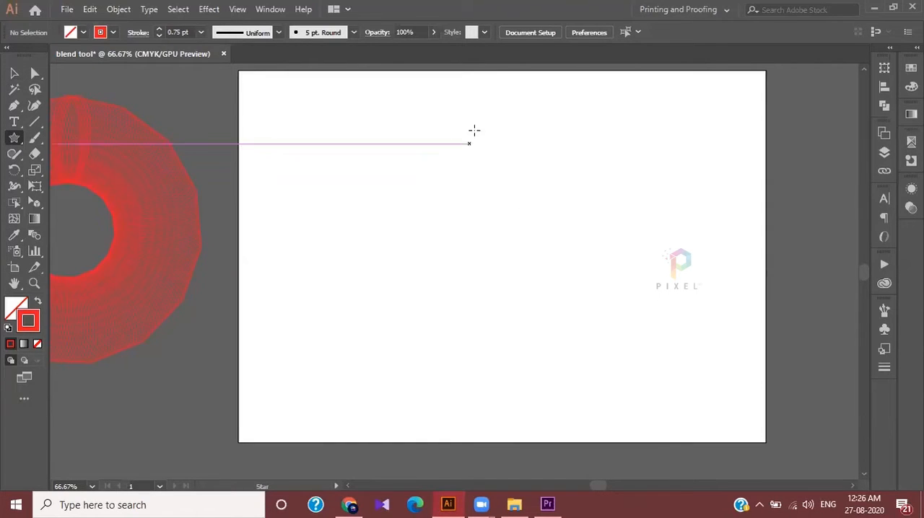
drag(475, 129, 502, 158)
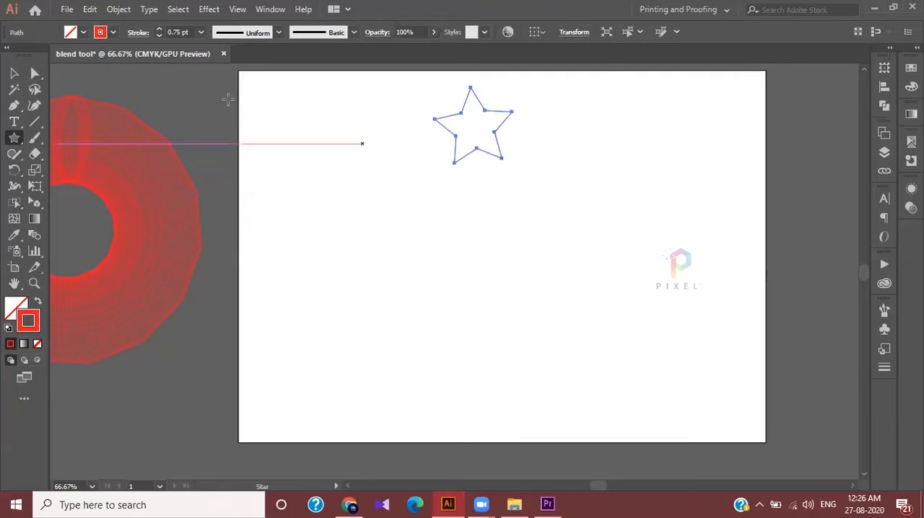
click(112, 33)
click(103, 64)
click(355, 135)
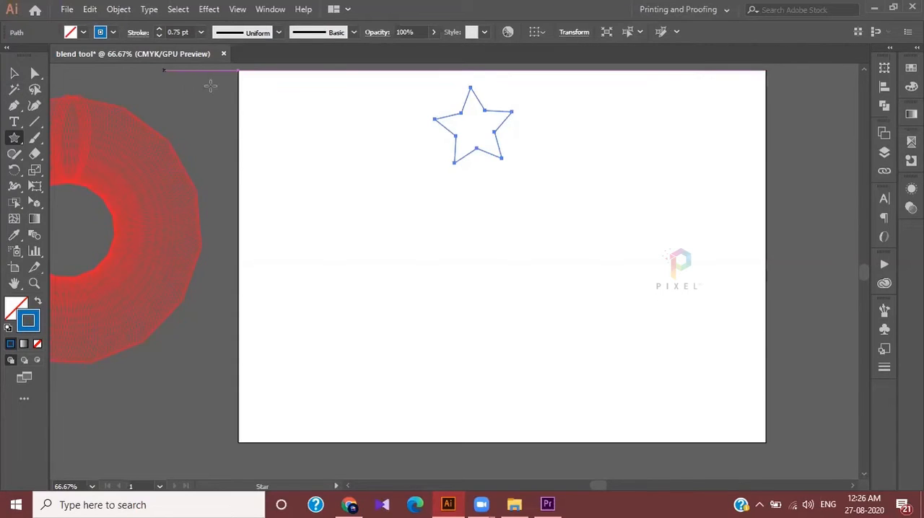
Rotate a copy of the blue star clockwise about a centre point just below it
click(14, 169)
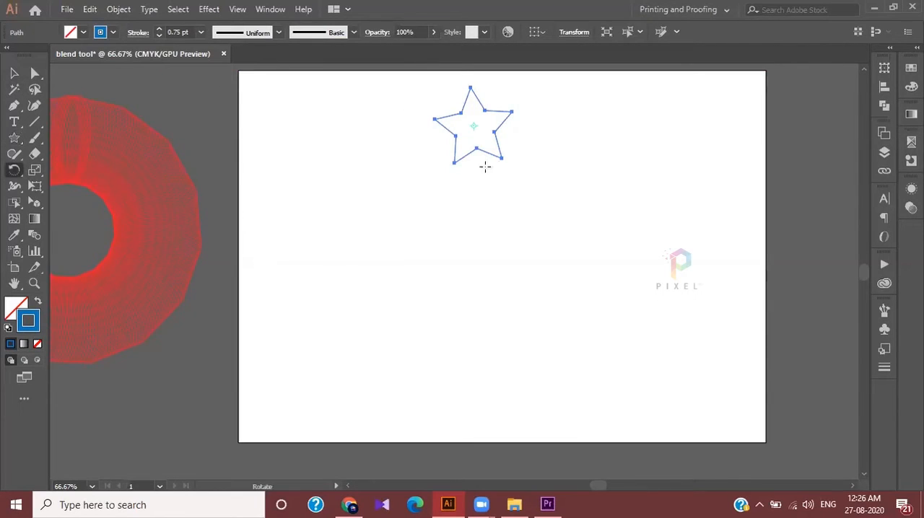
click(476, 222)
drag(507, 139, 543, 189)
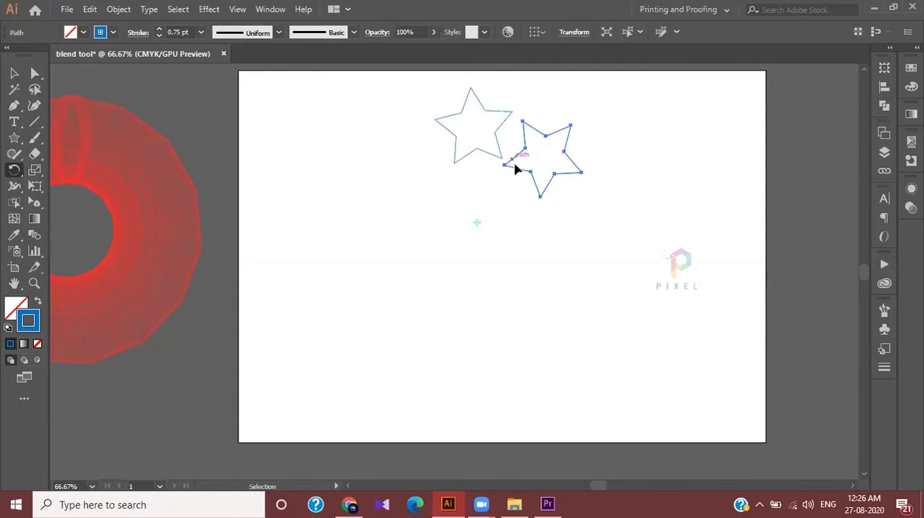
Repeat the rotated copy until eight stars form a ring, and delete the surplus star that overlaps the first
key(ctrl+d)
key(ctrl+d)
key(ctrl+d)
key(ctrl+d)
key(ctrl+d)
key(ctrl+d)
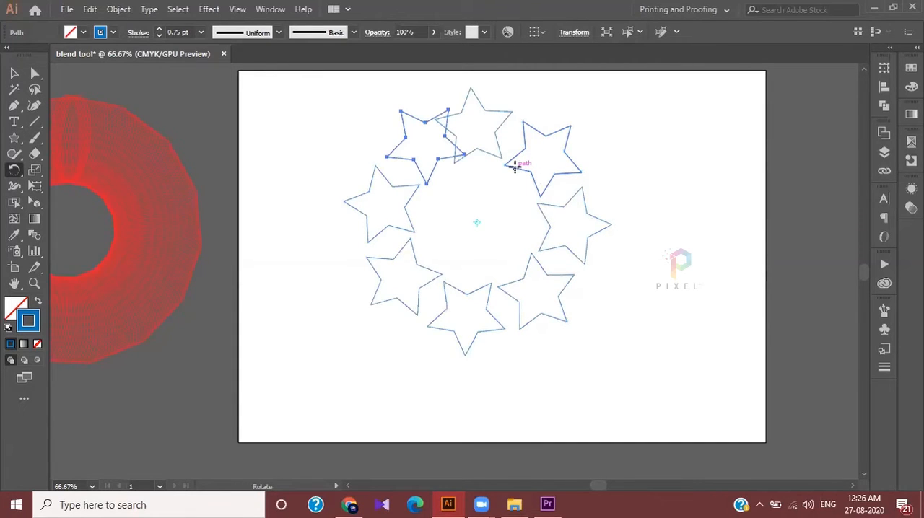
key(ctrl+d)
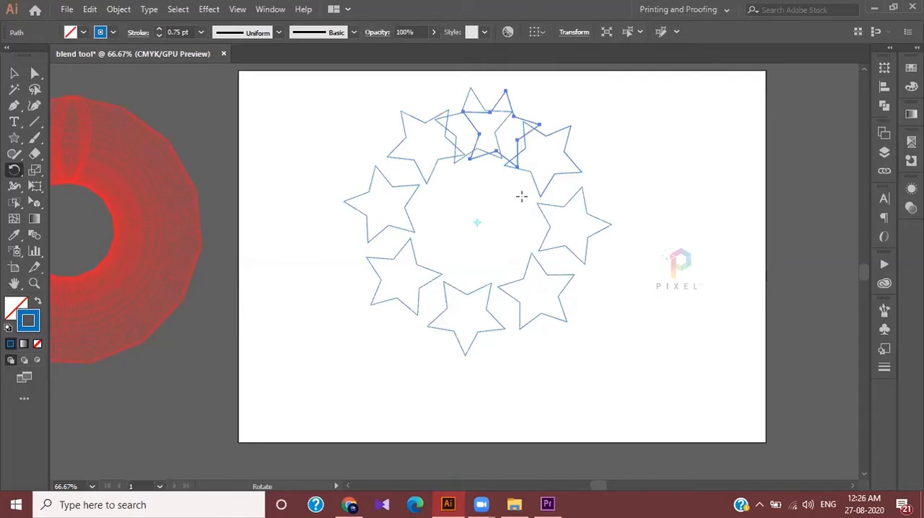
key(Delete)
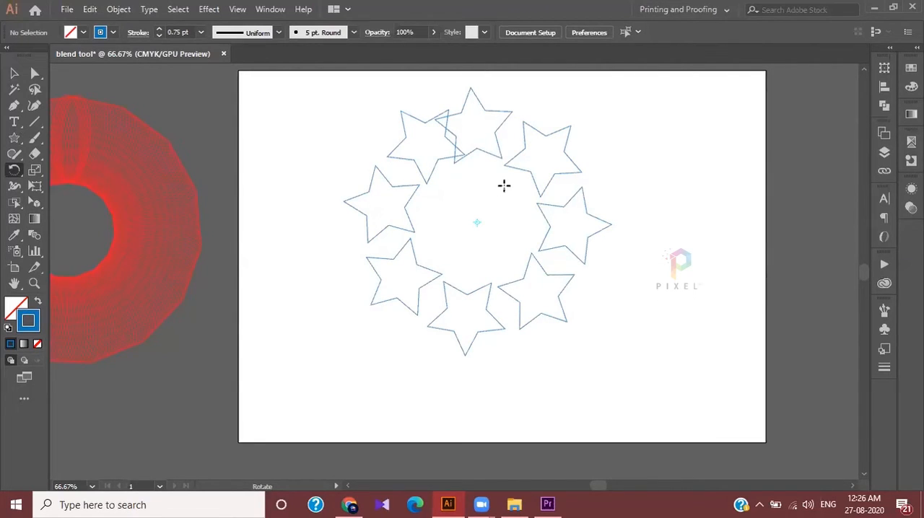
Select the last star of the ring and repeat the rotated copy three more times
key(ctrl)
key(v)
click(450, 160)
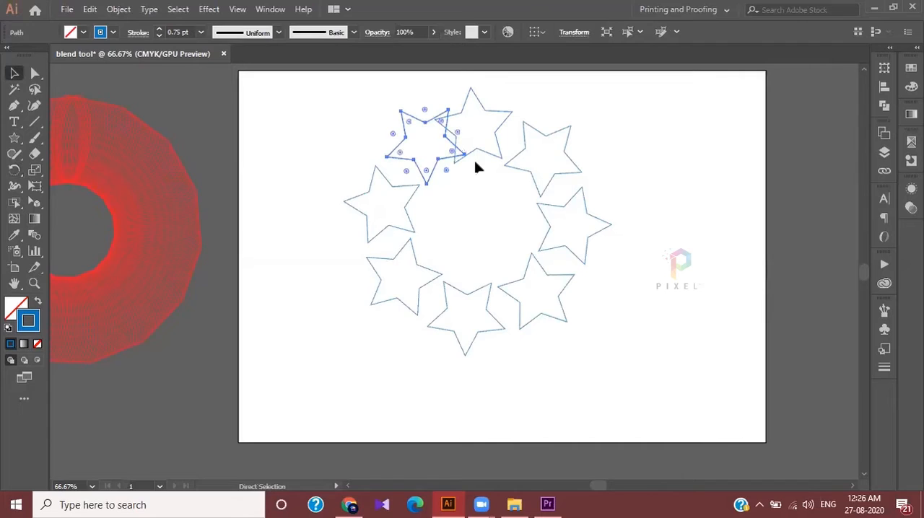
key(ctrl+d)
key(ctrl+d)
key(ctrl+d)
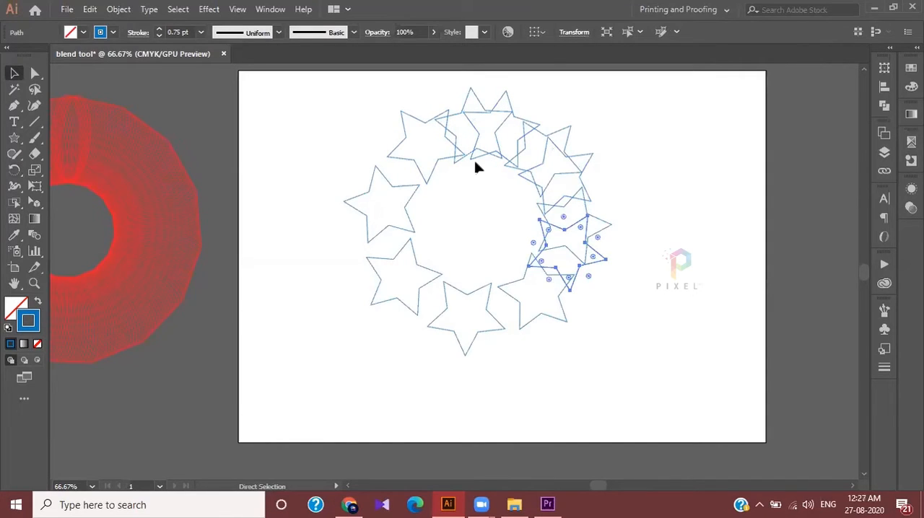
Undo the extra star copies and repeat the rotation once to restore the ring's eighth star
key(Delete)
key(ctrl+z)
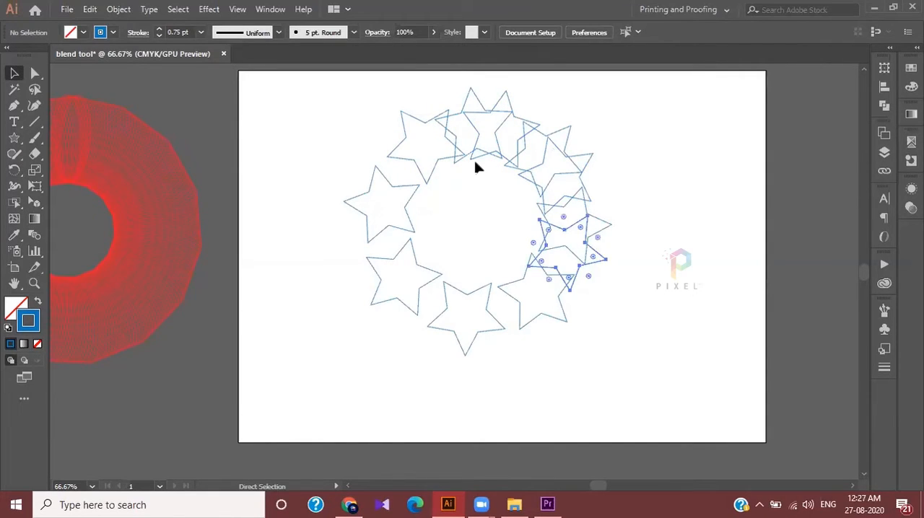
key(Delete)
key(ctrl+z)
key(ctrl+z)
key(ctrl+z)
key(ctrl+z)
key(ctrl+z)
key(ctrl+z)
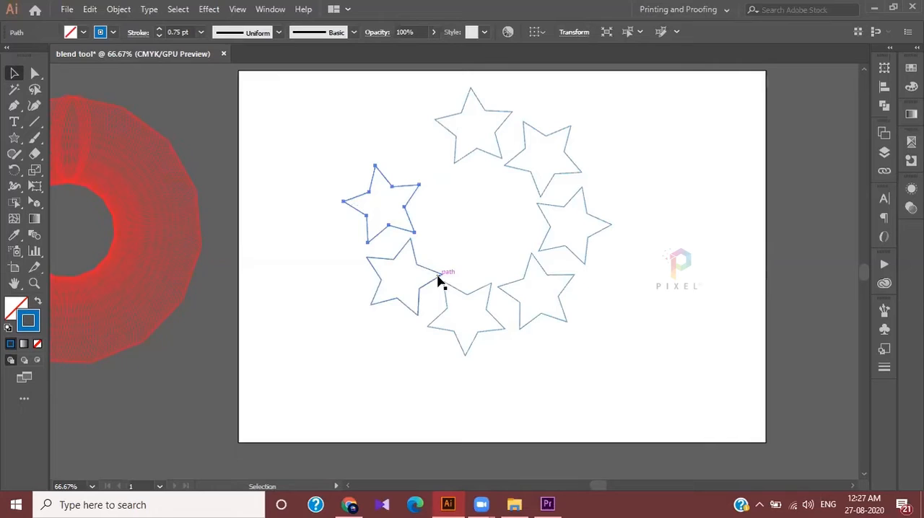
key(ctrl+d)
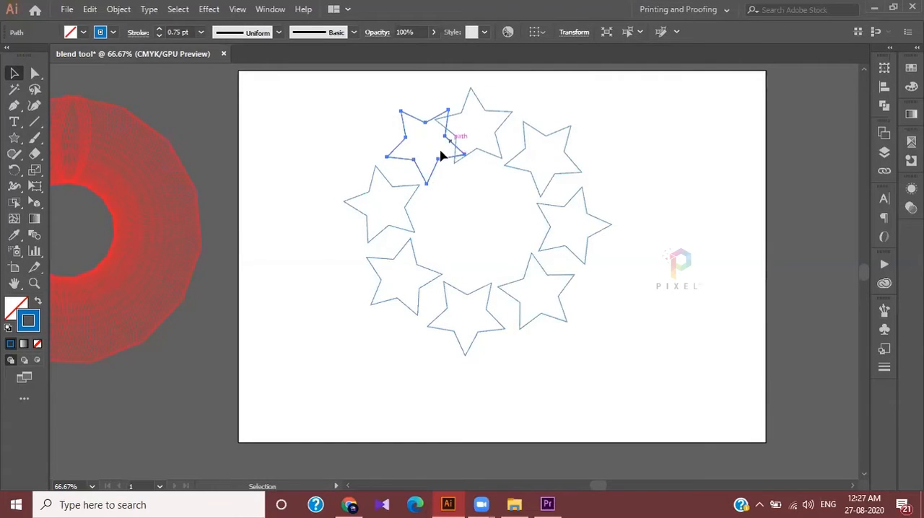
Select all eight stars of the ring and make a blend from them
key(a)
drag(333, 89, 608, 423)
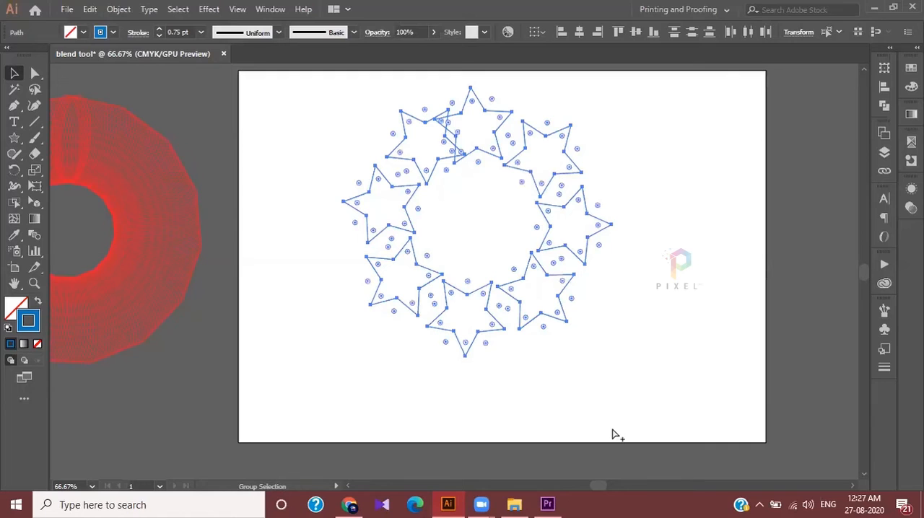
key(ctrl+alt+b)
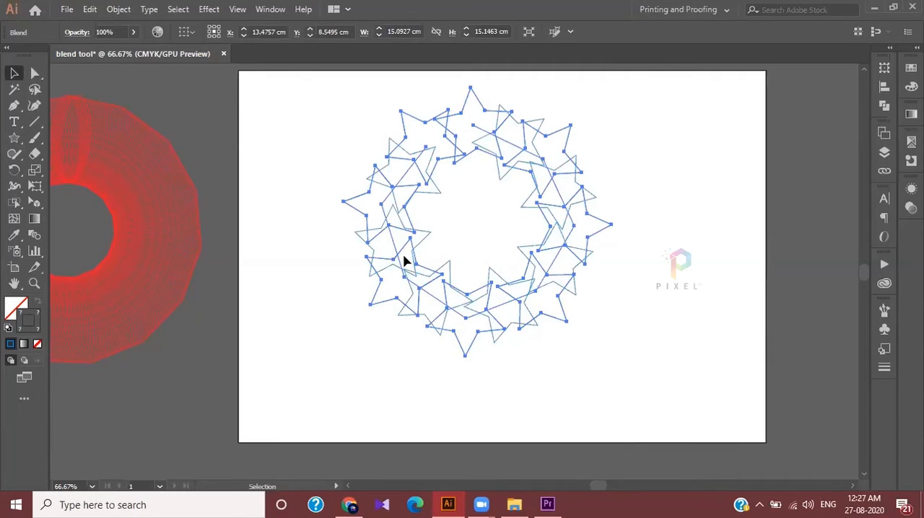
Set the star blend's spacing to Specified Steps with 51 steps, with the preview on
double_click(34, 235)
click(145, 155)
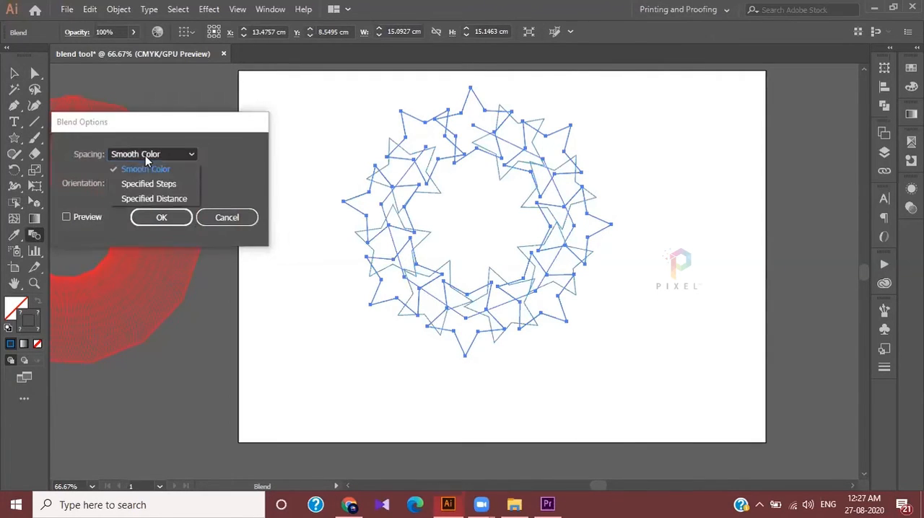
click(153, 185)
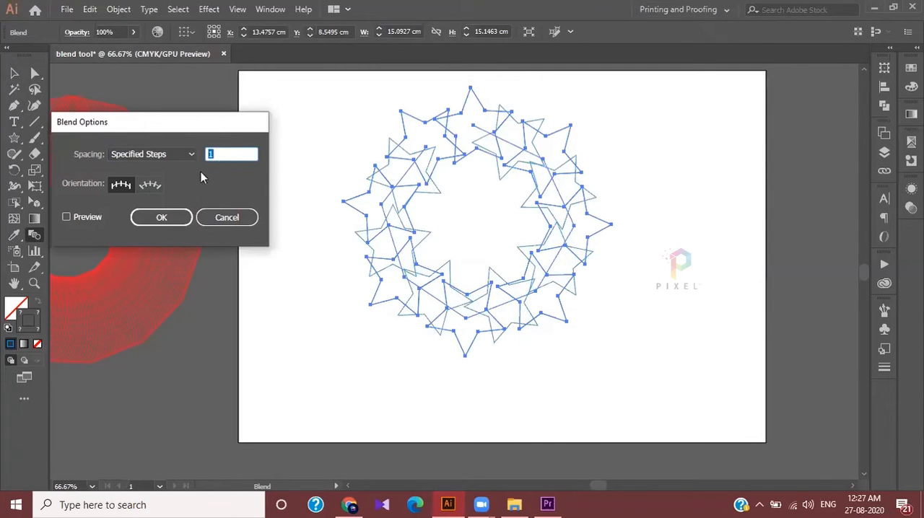
click(84, 219)
click(238, 153)
text(1)
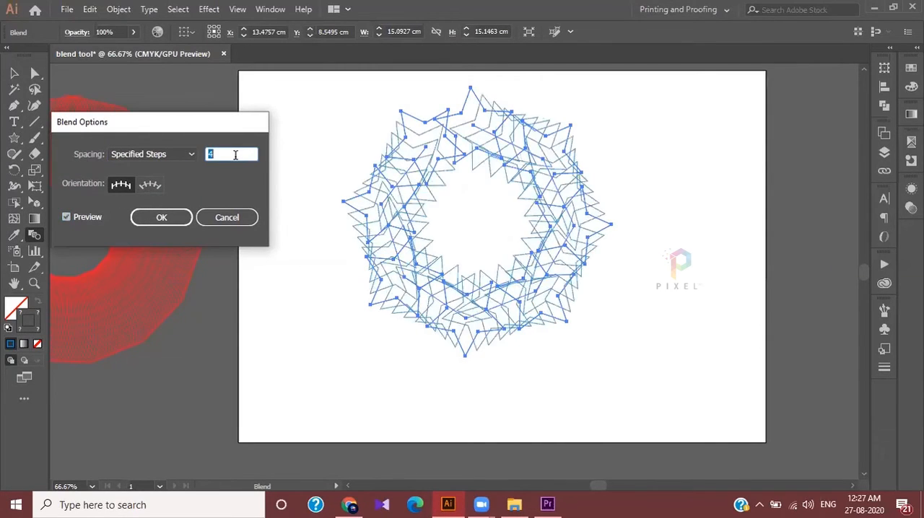
key(Up)
key(Up)
key(Up)
key(Up)
key(Up)
key(Up)
key(Up)
key(Up)
key(Up)
key(Up)
key(Up)
key(Up)
key(Up)
key(Up)
key(Up)
key(Up)
key(Up)
key(Up)
key(Up)
key(Up)
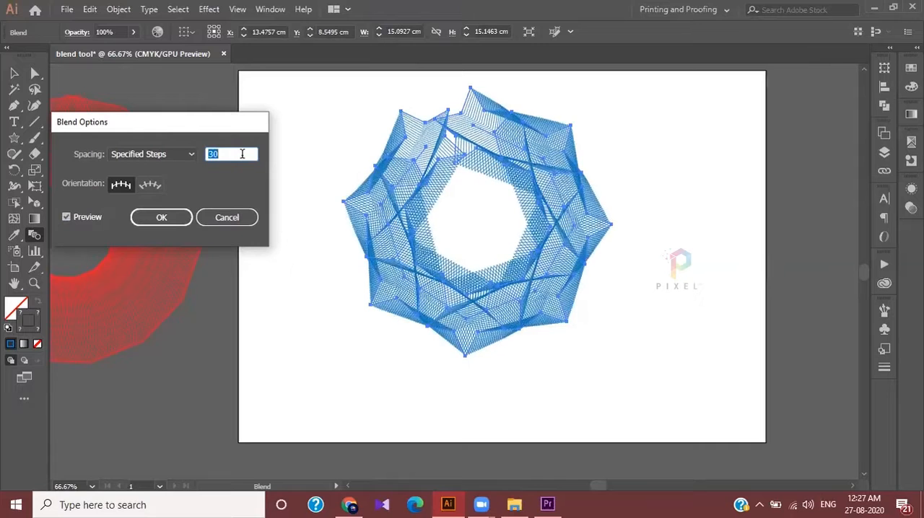
key(Up)
key(Up)
key(Up)
key(Up)
key(Up)
key(Up)
key(Up)
key(Up)
key(Up)
key(Up)
key(Up)
key(Up)
key(Up)
key(Up)
key(Up)
key(Up)
key(Up)
key(Up)
key(Up)
key(Up)
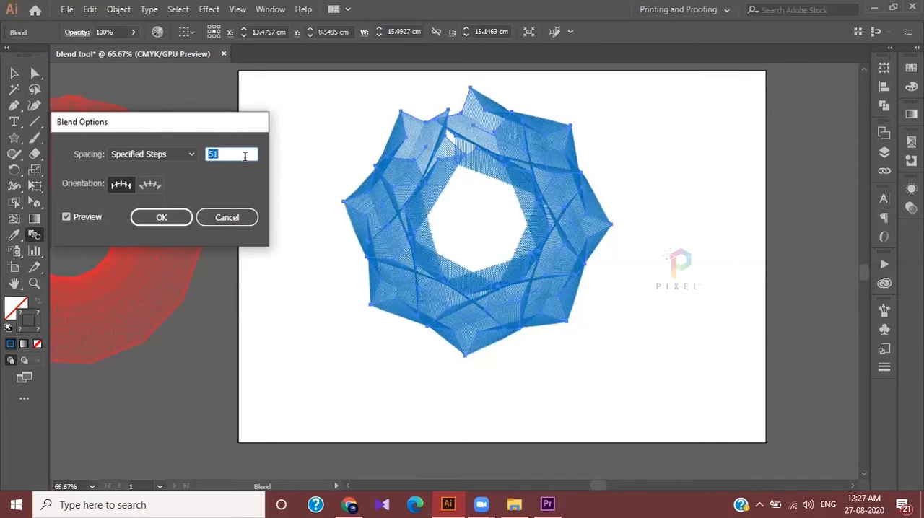
click(161, 218)
key(v)
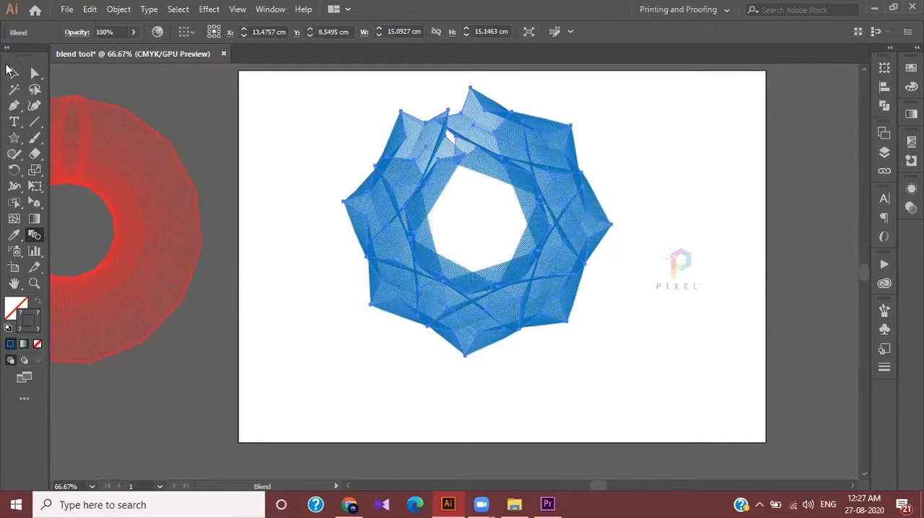
Inspect the gap in the blended star ring, and undo the blend and the rotated star copies
click(358, 72)
scroll(464, 74, up, 3)
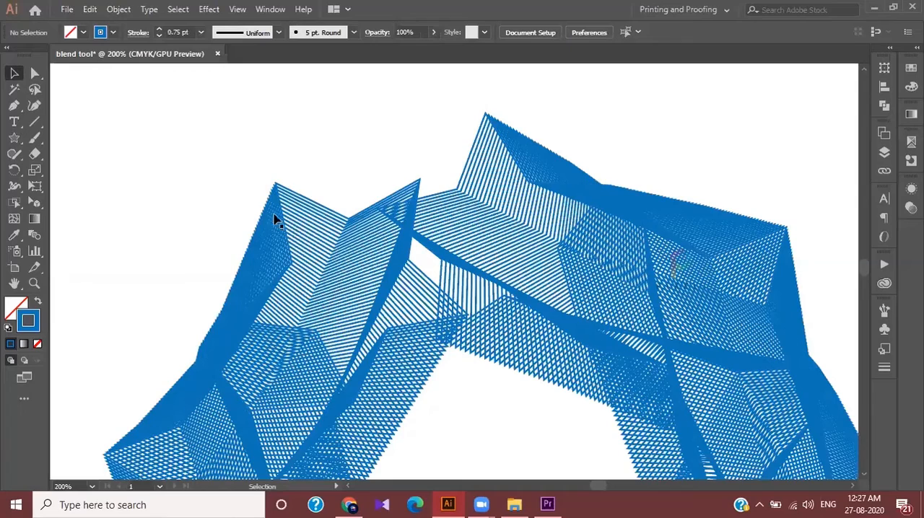
scroll(433, 207, down, 3)
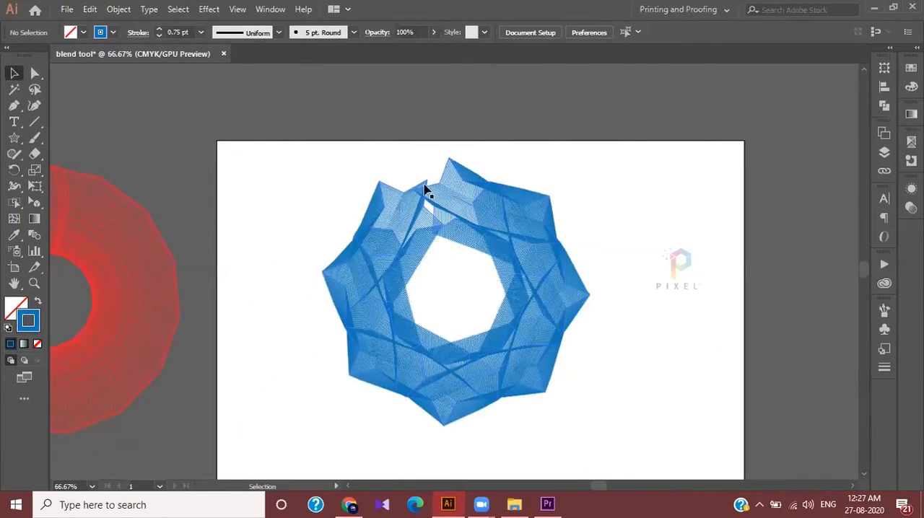
scroll(406, 163, up, 3)
scroll(429, 196, down, 3)
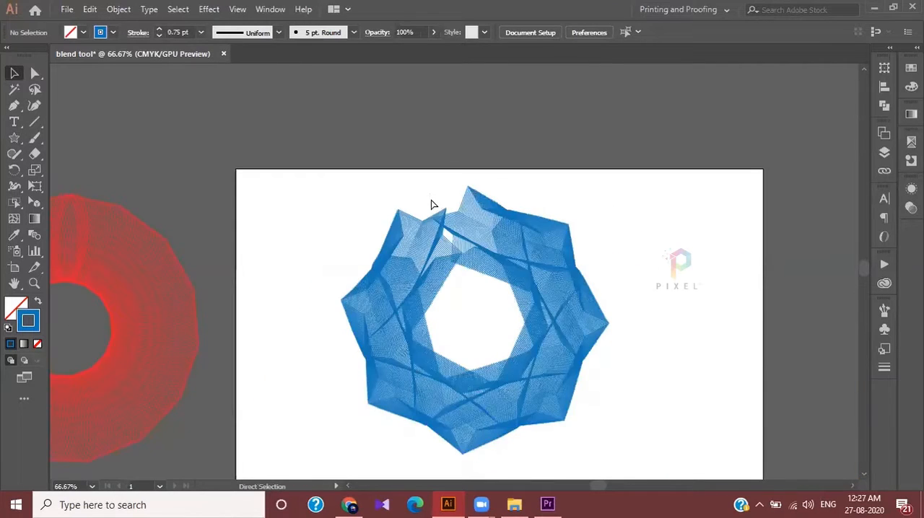
key(ctrl+z)
key(ctrl+z)
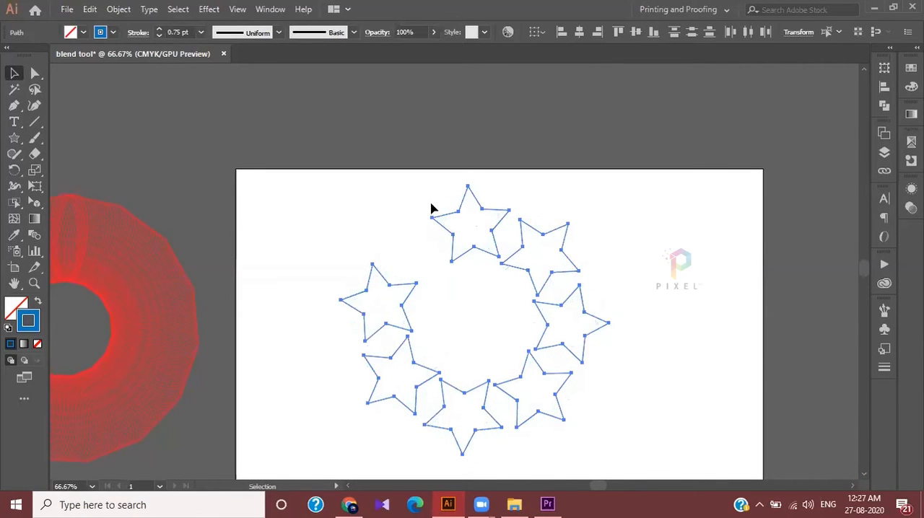
key(ctrl+z)
key(ctrl+z)
key(ctrl+z)
key(ctrl+z)
key(ctrl+z)
key(ctrl+z)
key(ctrl+z)
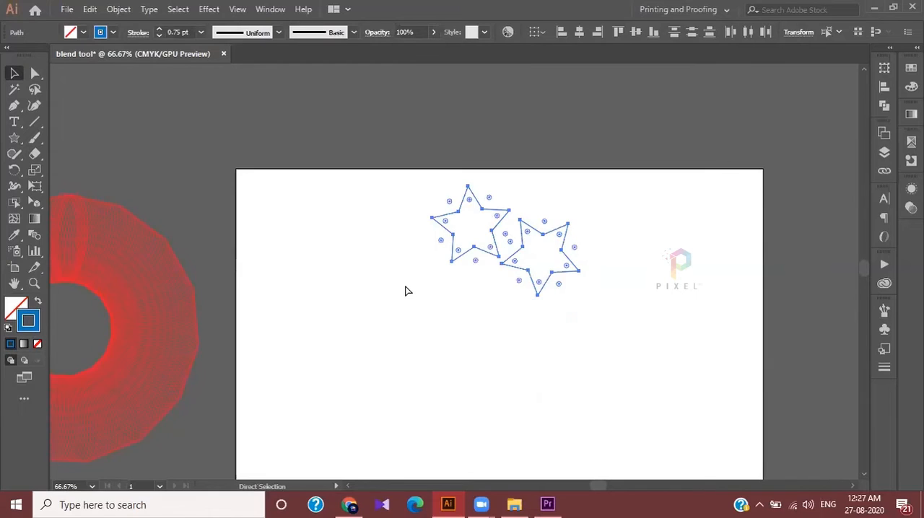
Rotate a copy of the original star clockwise about a new centre point set farther below it
click(14, 170)
click(474, 334)
scroll(505, 368, down, 1)
drag(498, 226, 547, 274)
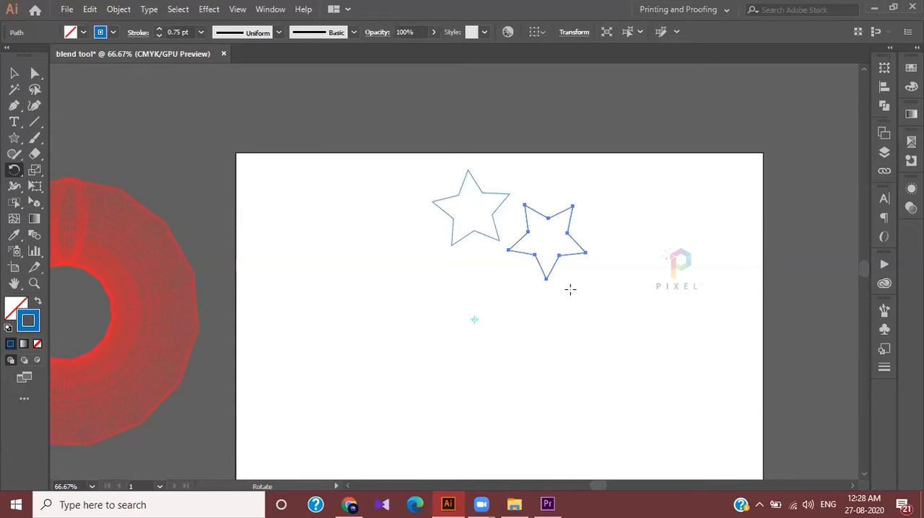
Repeat the rotated star copy around the centre to form a ring of nine stars, and delete the surplus copy overlapping the second star
key(ctrl+d)
key(ctrl+d)
key(ctrl+d)
key(ctrl+d)
key(ctrl+d)
key(ctrl+d)
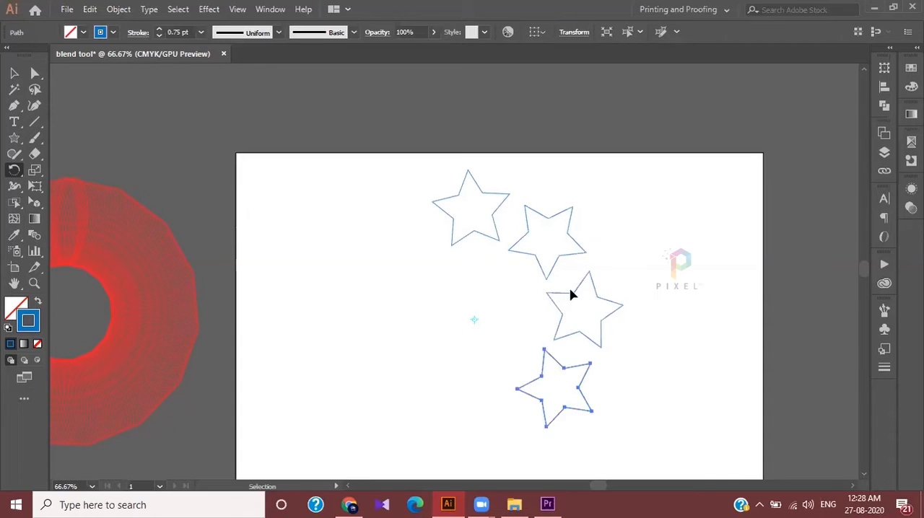
key(ctrl+d)
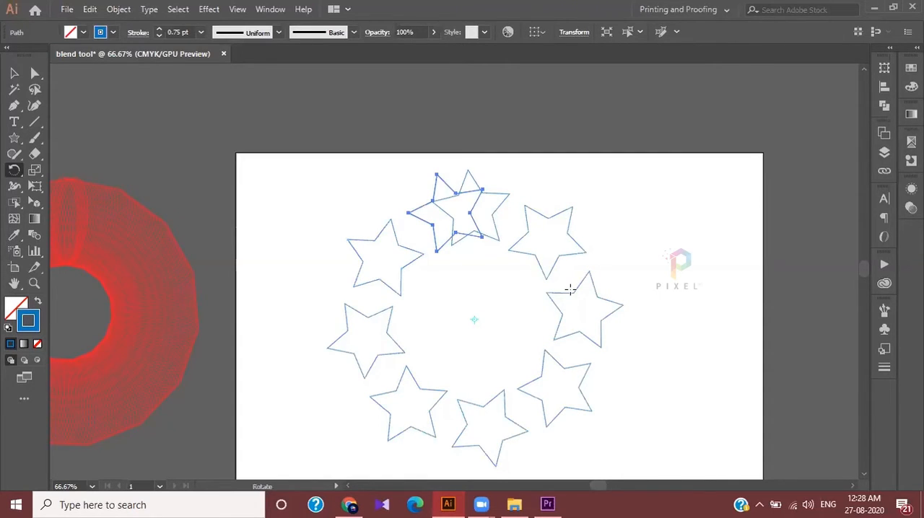
key(ctrl+d)
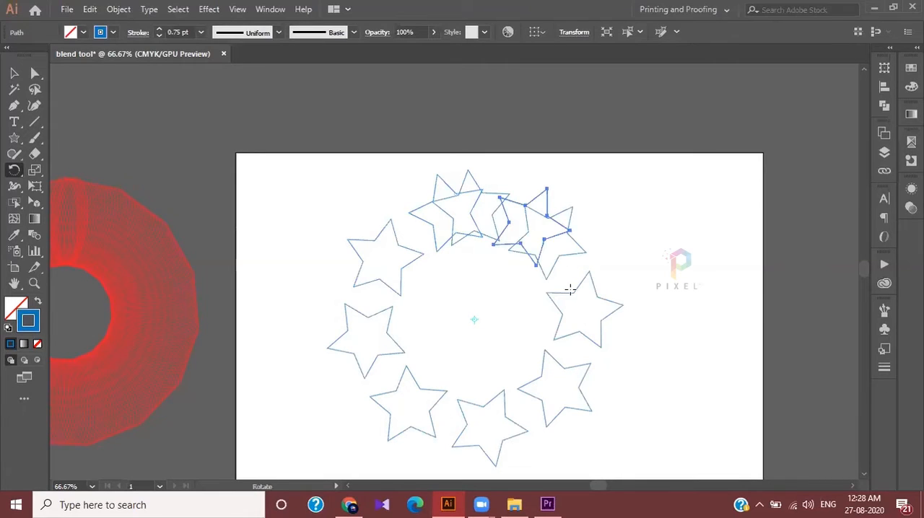
key(Delete)
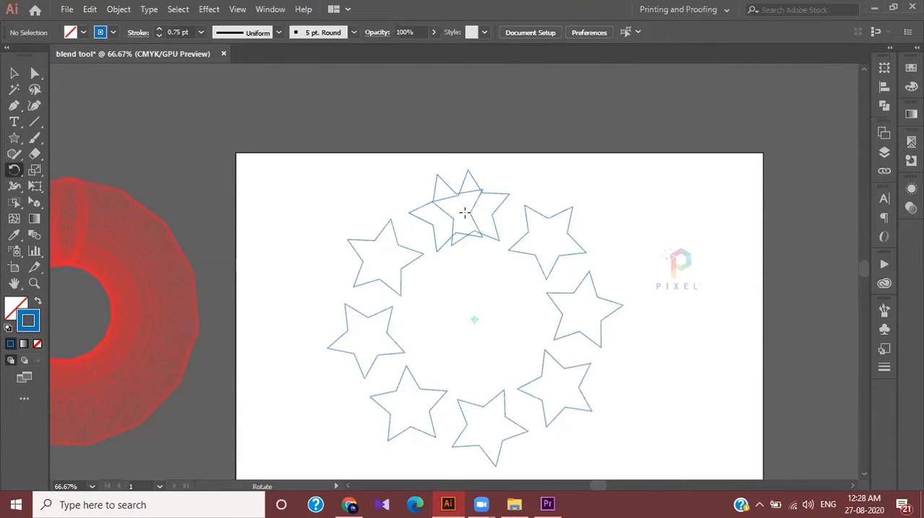
Select all nine stars of the ring and make a blend from them
scroll(470, 220, down, 1)
click(14, 73)
drag(321, 142, 659, 443)
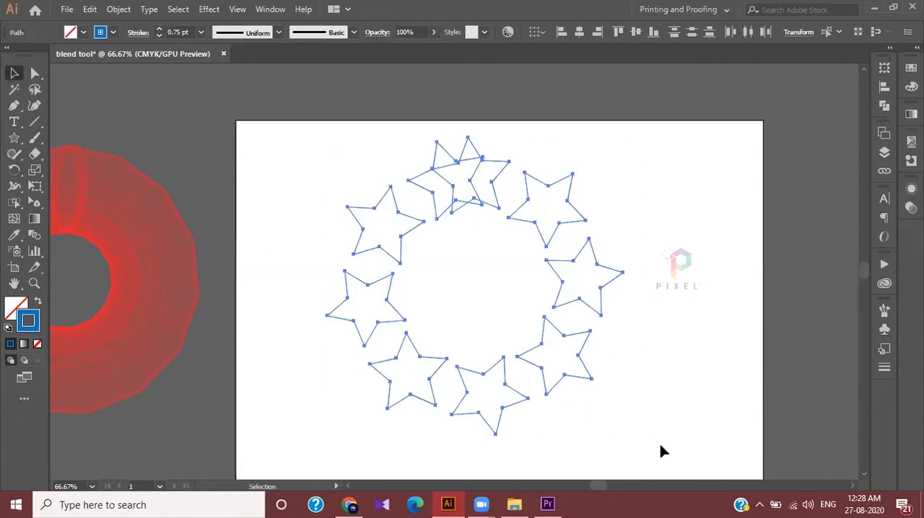
click(116, 9)
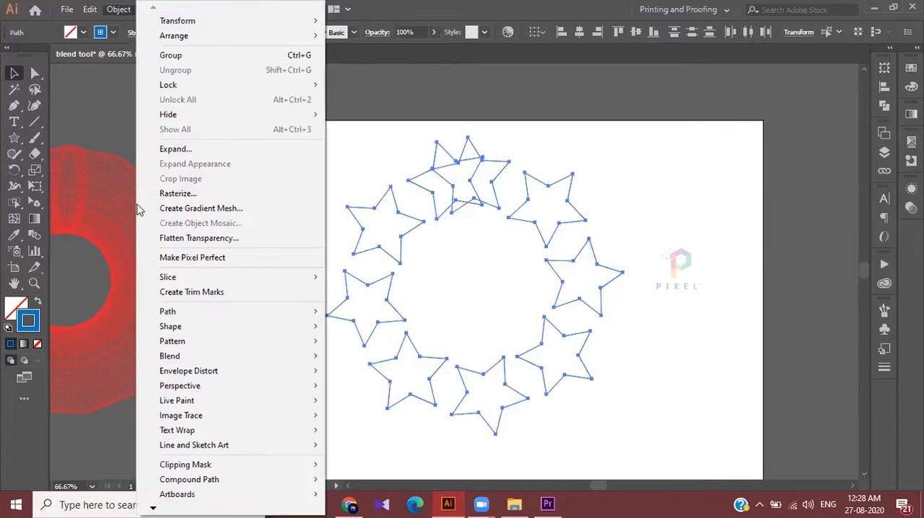
mouse_move(183, 356)
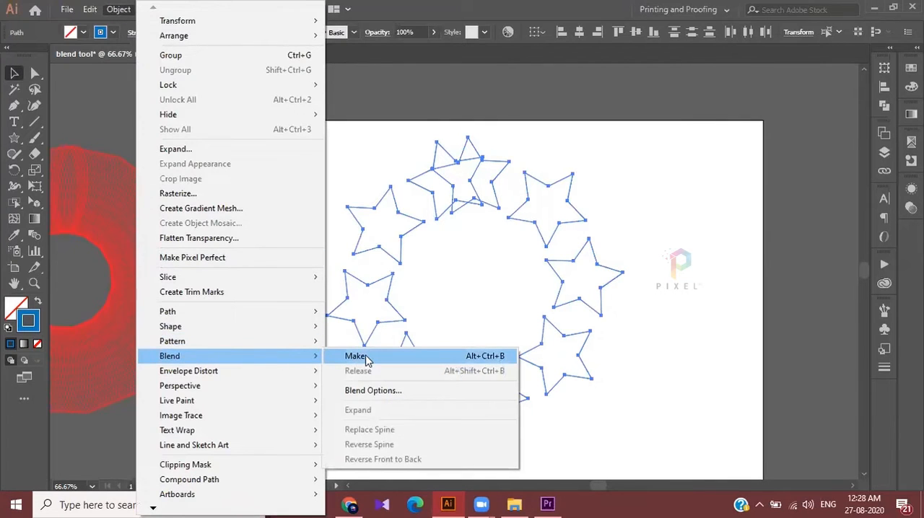
click(486, 359)
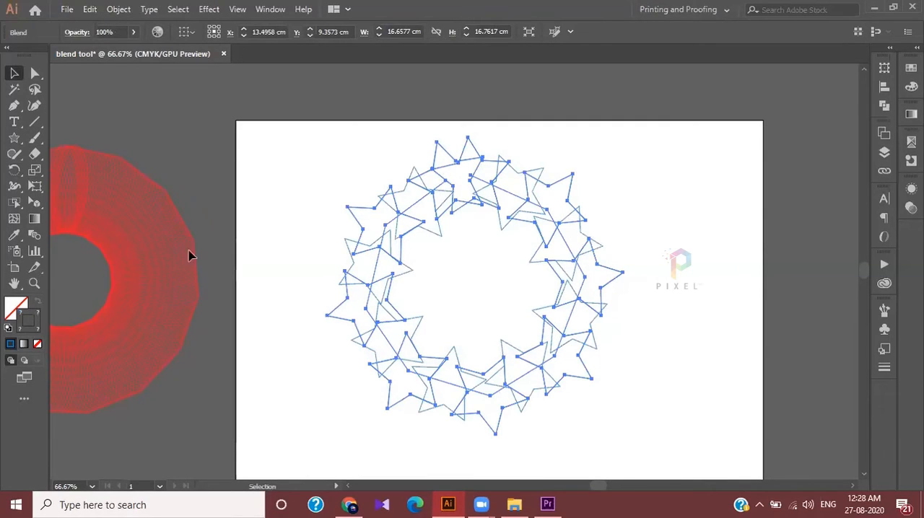
Set the star blend's spacing to Specified Steps with 42 steps, with the preview on, and deselect the ring
click(36, 239)
double_click(37, 239)
click(137, 157)
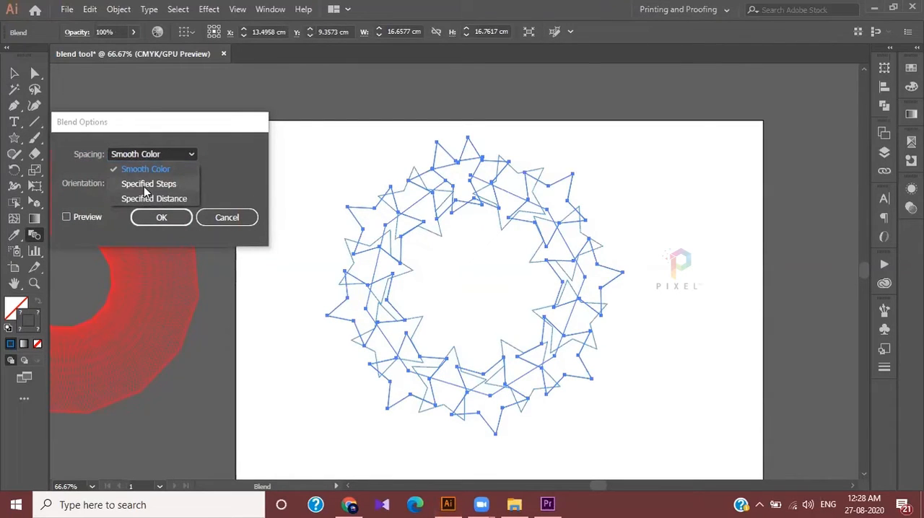
click(143, 185)
click(96, 219)
click(225, 153)
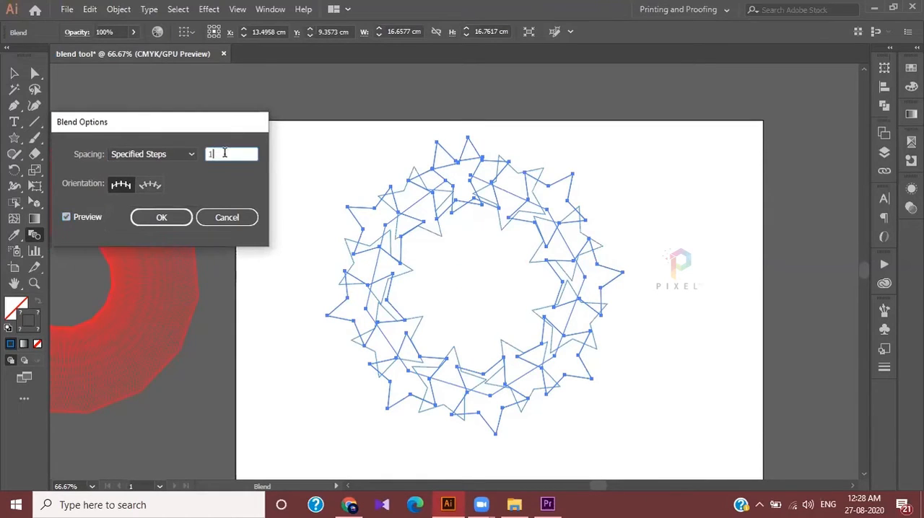
key(Up)
key(Up)
key(Up)
key(Up)
key(Up)
key(Up)
key(Up)
key(Up)
key(Up)
key(Up)
key(Up)
key(Up)
key(Up)
key(Up)
key(Up)
key(Up)
key(Up)
key(Up)
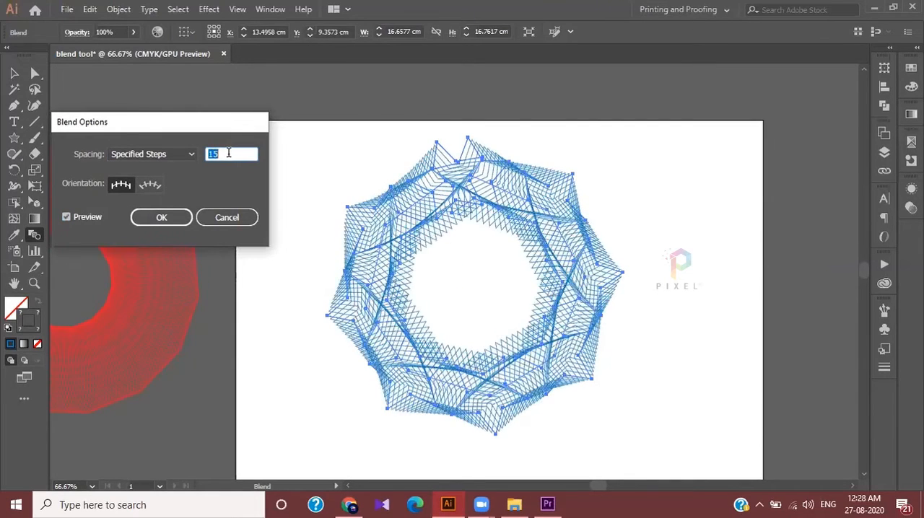
key(Up)
key(Up)
key(Up)
key(Up)
key(Up)
key(Up)
key(Up)
key(Up)
key(Up)
key(Up)
key(Up)
key(Up)
key(Up)
key(Up)
key(Up)
key(Up)
key(Up)
key(Up)
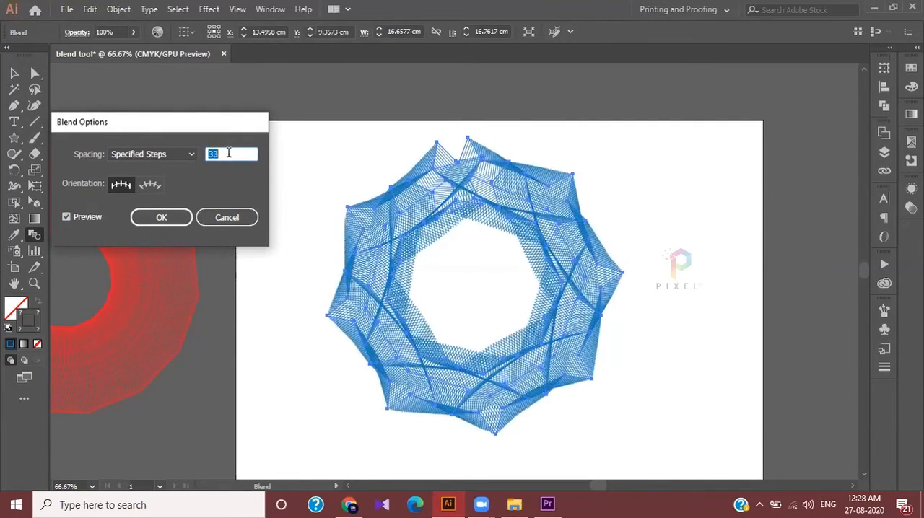
key(Up)
key(Up)
key(Up)
key(Up)
key(Up)
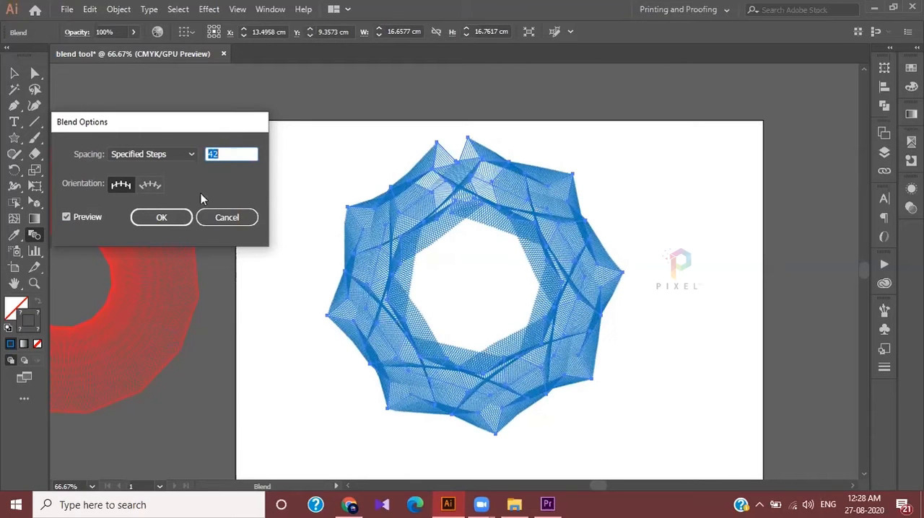
click(162, 218)
key(v)
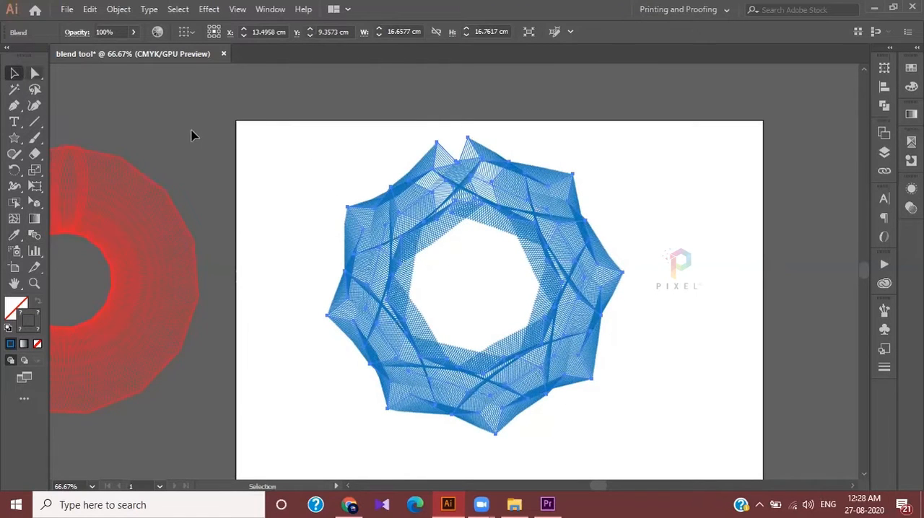
click(627, 351)
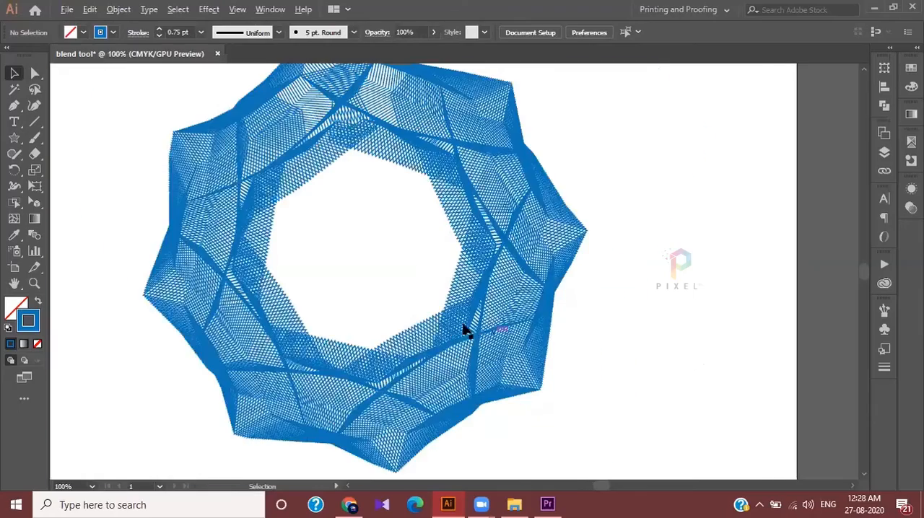
Examine the blue star blend's line mesh up close and compare the whole ring with the red one
scroll(466, 330, up, 3)
scroll(476, 346, down, 4)
scroll(476, 346, left, 1)
scroll(476, 346, up, 8)
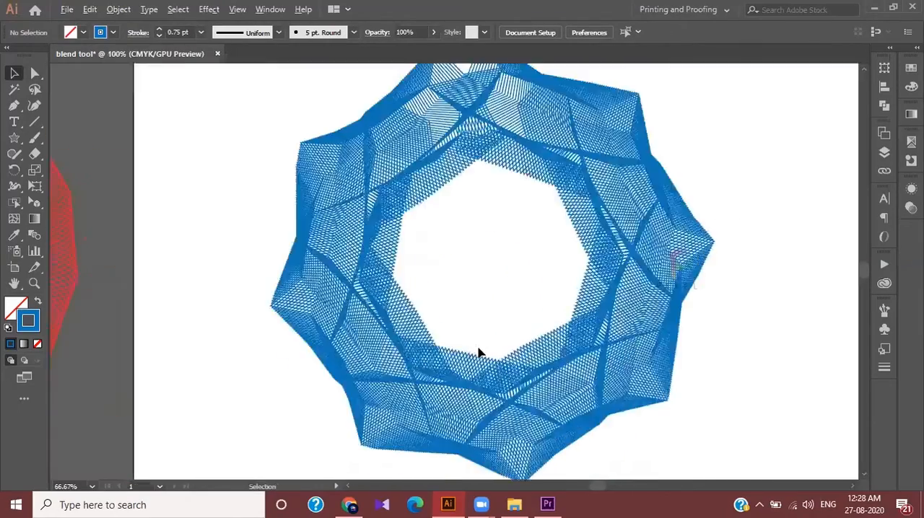
scroll(214, 379, down, 6)
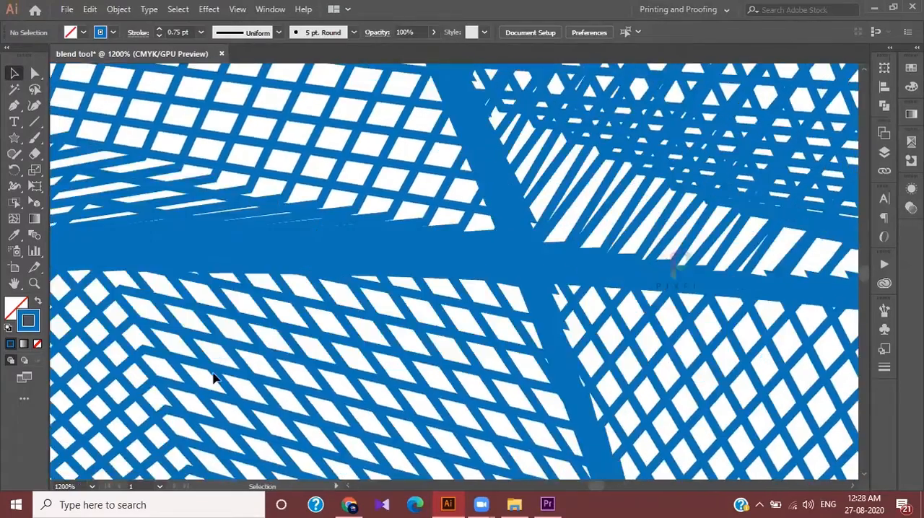
scroll(214, 378, down, 3)
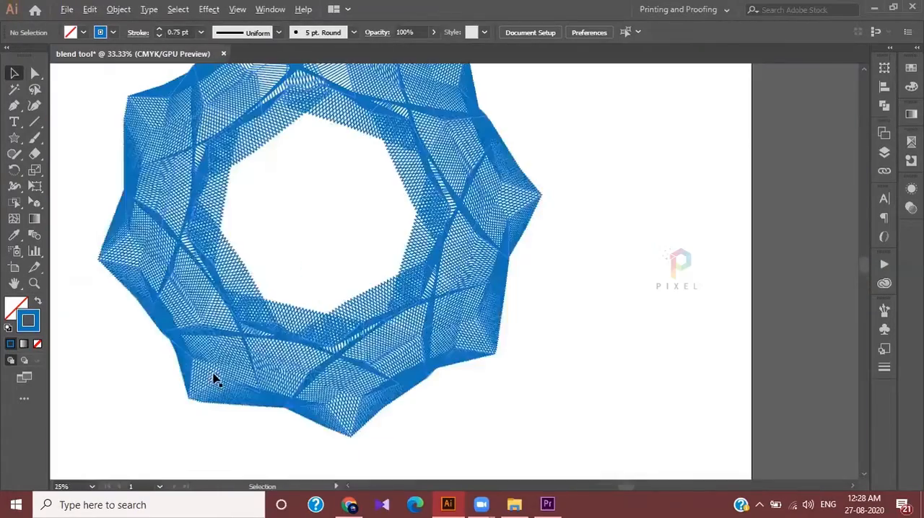
scroll(213, 379, left, 1)
scroll(216, 372, left, 4)
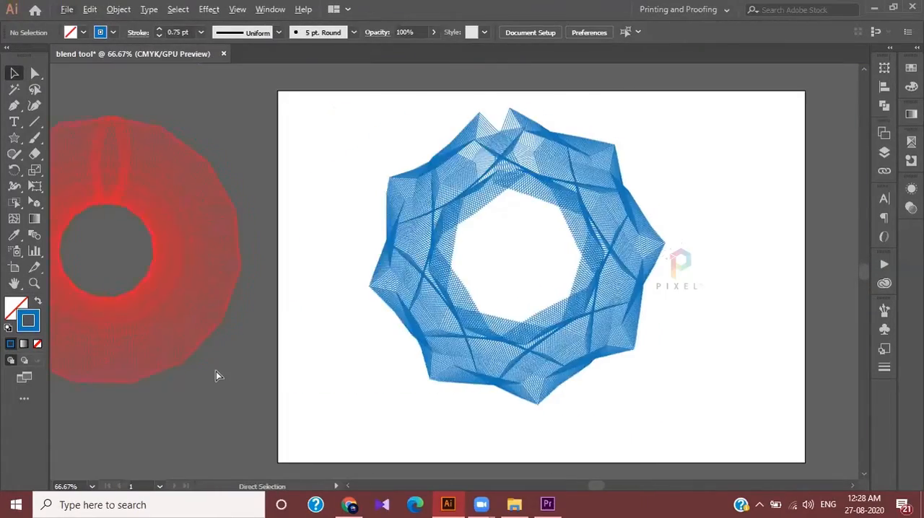
scroll(216, 373, down, 1)
scroll(309, 378, down, 1)
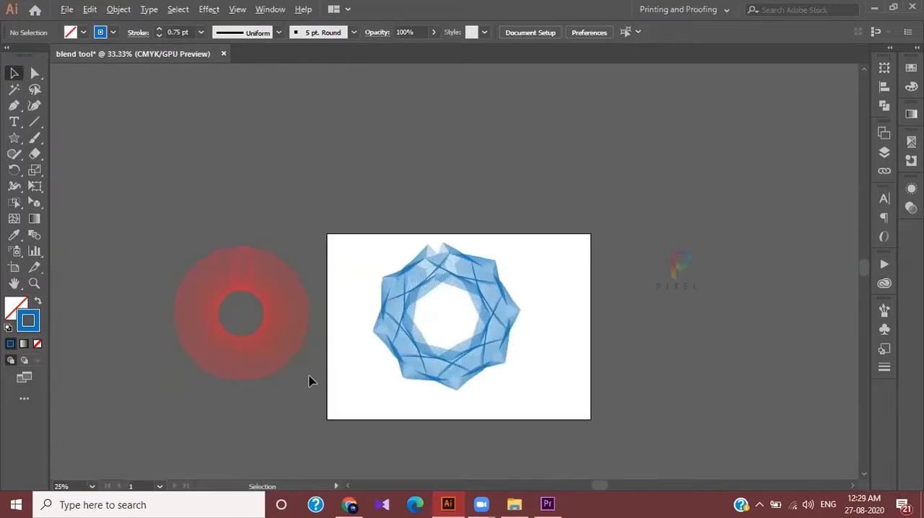
scroll(309, 379, up, 2)
scroll(309, 379, left, 1)
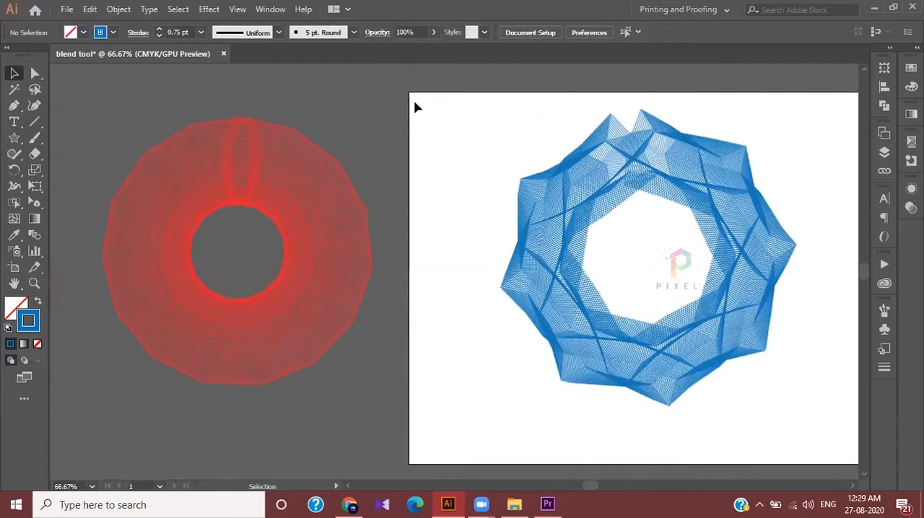
Move the blue blended ring off the artboard to a spot above the red ring
scroll(604, 347, down, 2)
drag(584, 251, 365, 106)
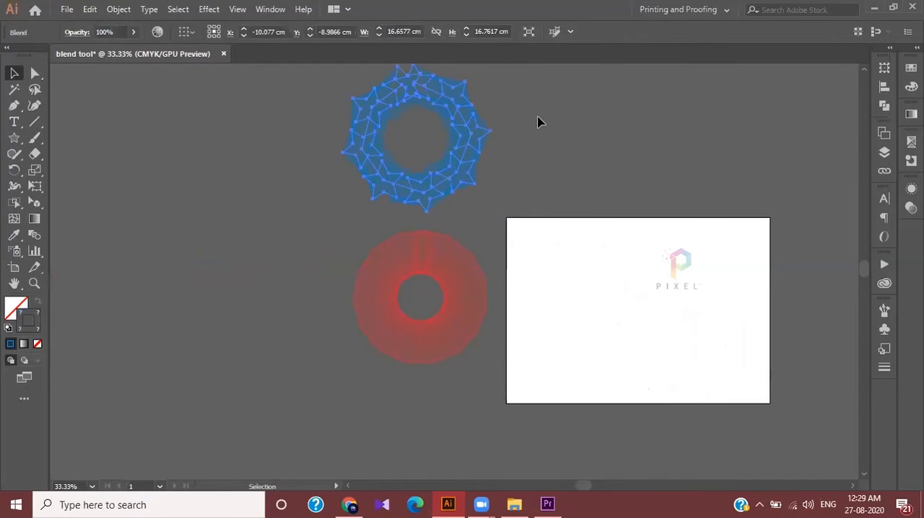
click(592, 296)
Draw a small circle with the Ellipse tool in the upper-left part of the empty artboard
scroll(587, 311, right, 2)
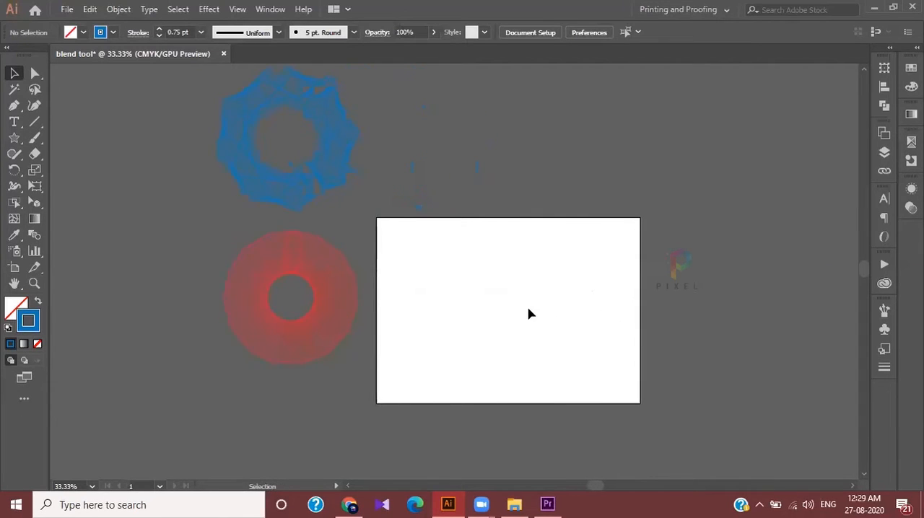
scroll(529, 314, up, 2)
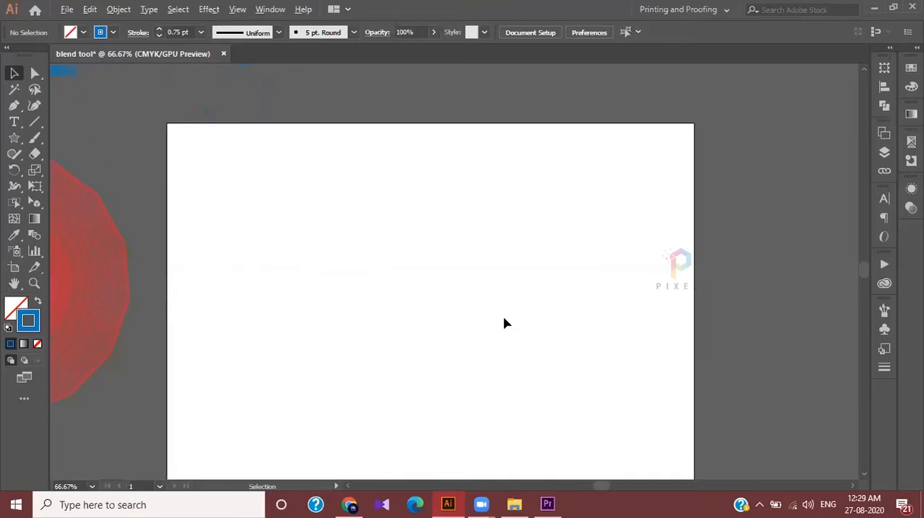
scroll(503, 323, left, 1)
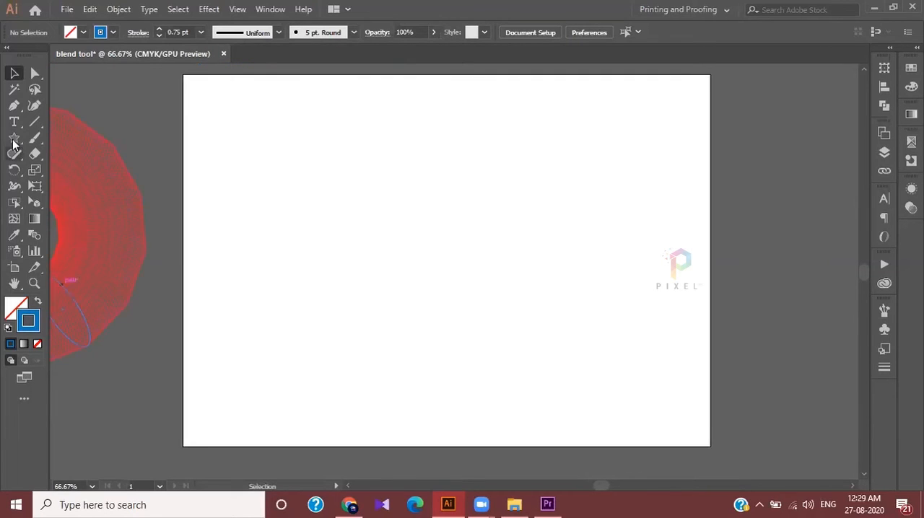
drag(35, 121, 78, 123)
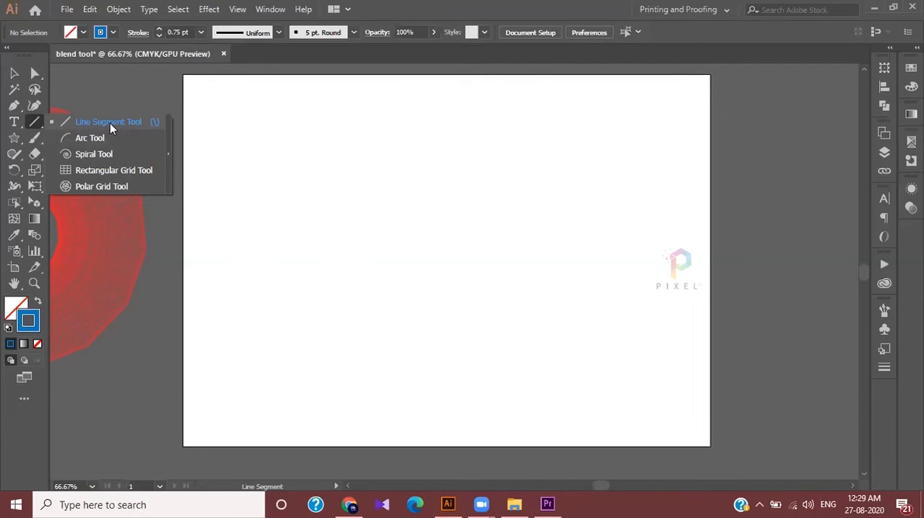
click(109, 122)
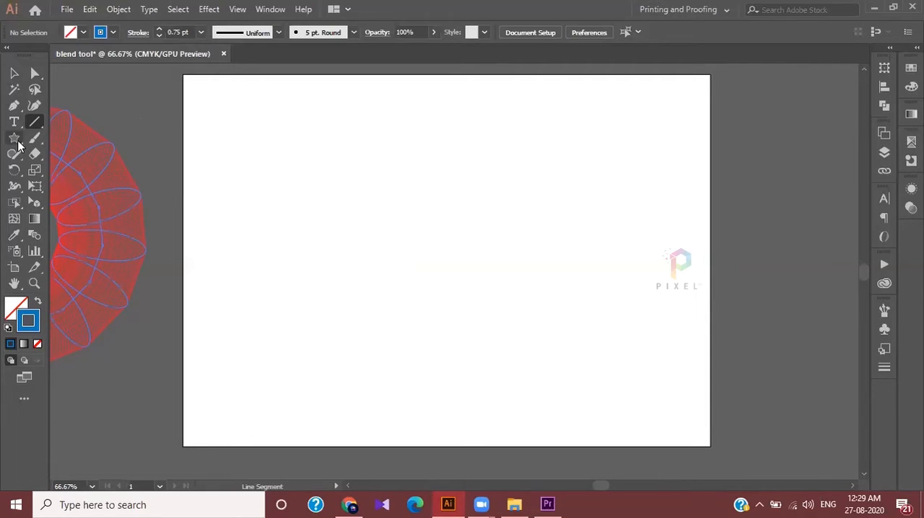
click(18, 144)
click(80, 171)
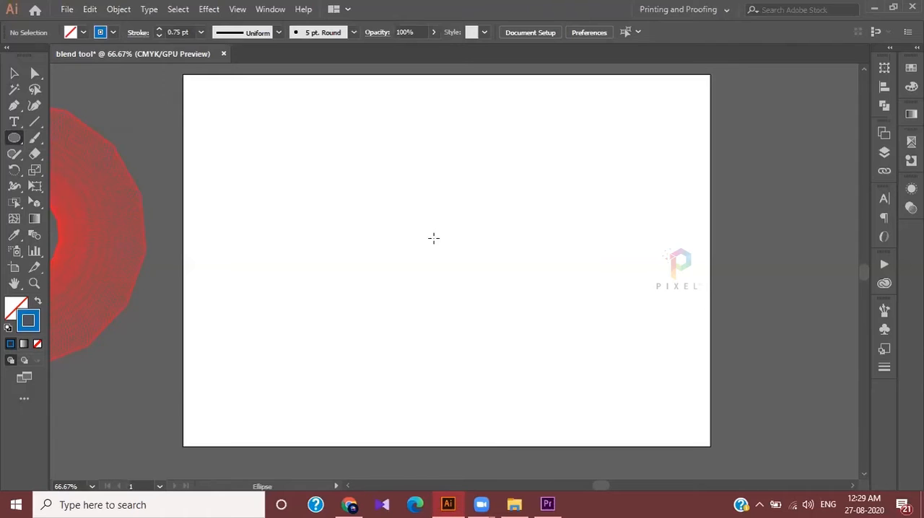
drag(273, 193, 287, 207)
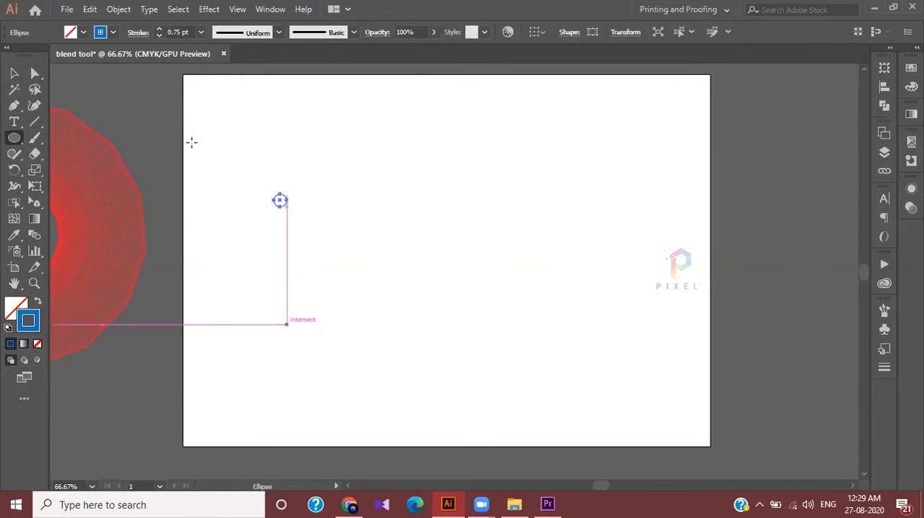
Give the small circle a magenta stroke and a red fill
click(102, 32)
click(94, 55)
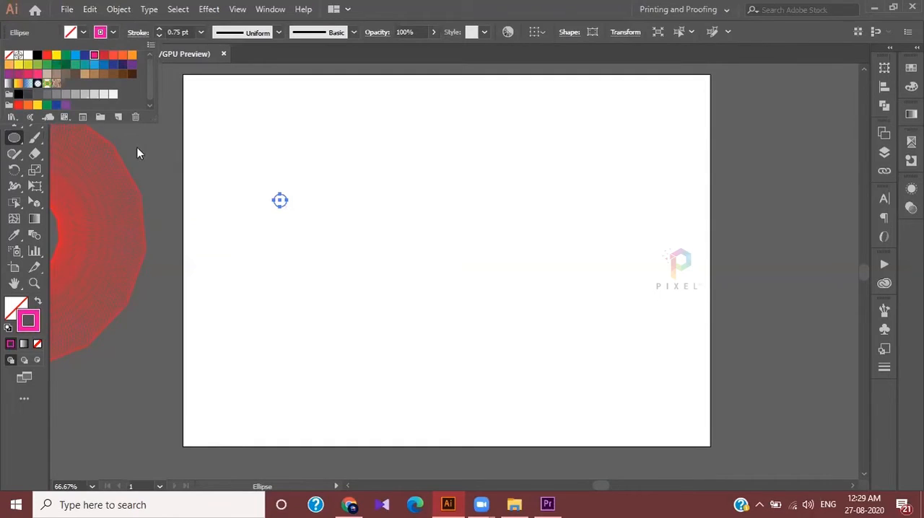
click(81, 33)
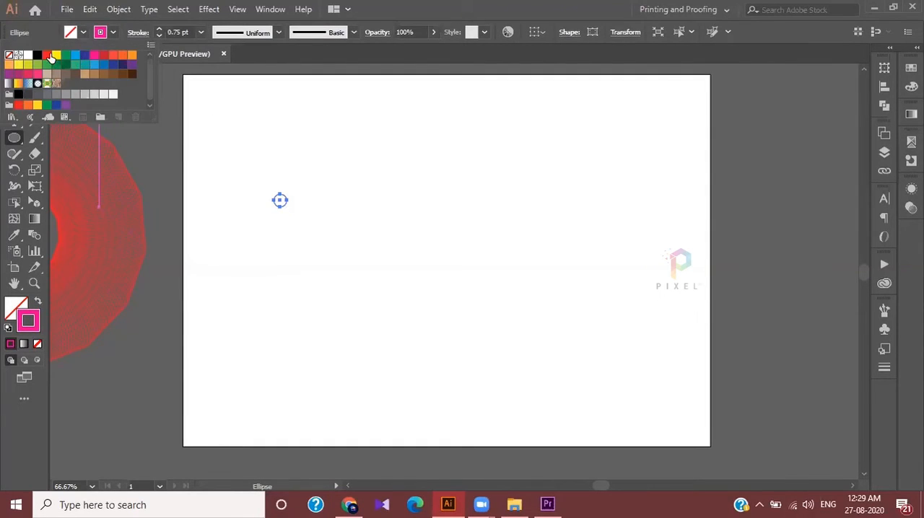
click(48, 55)
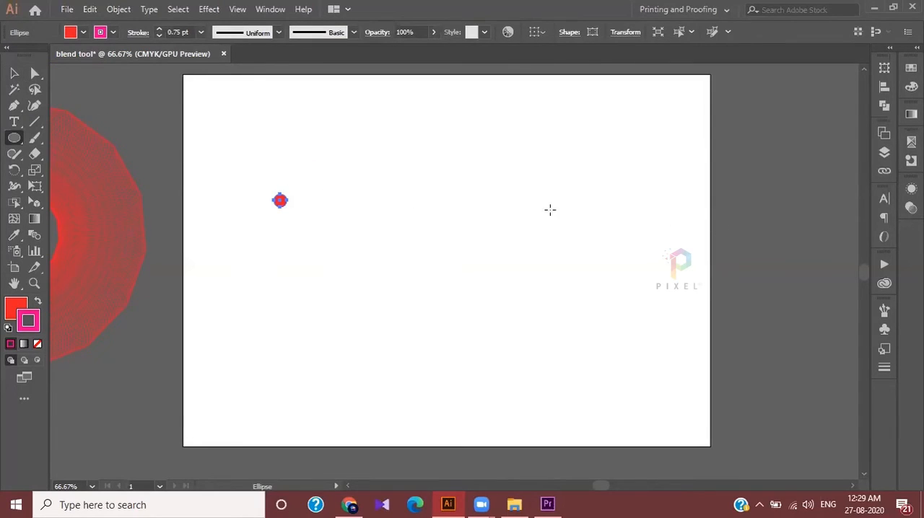
Draw a second, larger red circle to the right of the first at the same height, and select both circles
drag(481, 193, 501, 207)
click(14, 73)
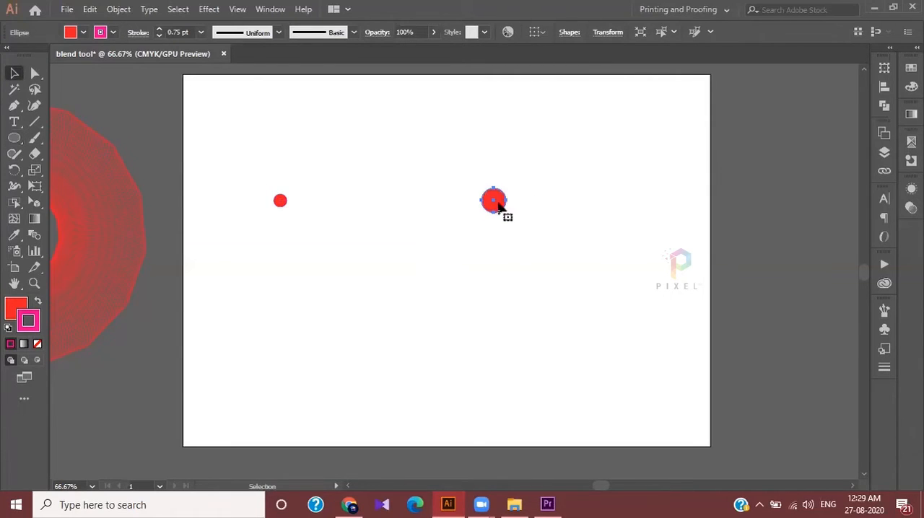
click(380, 236)
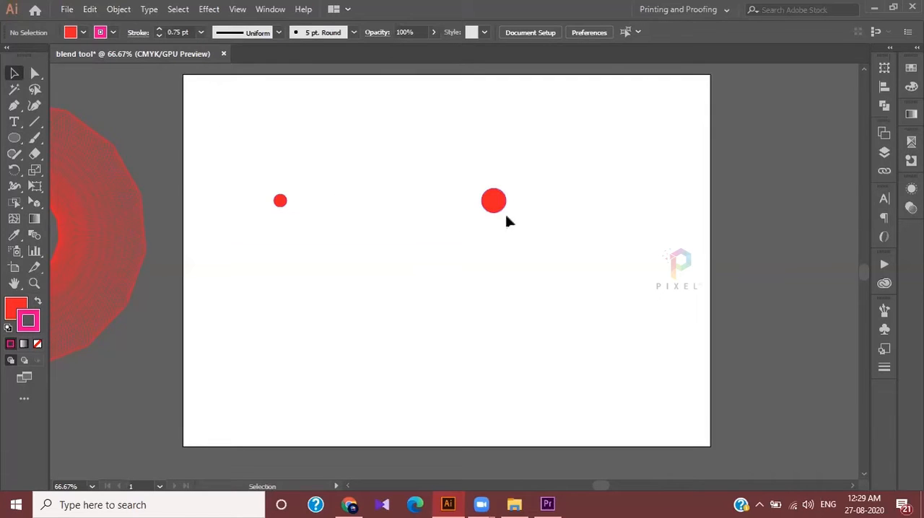
drag(233, 135, 594, 262)
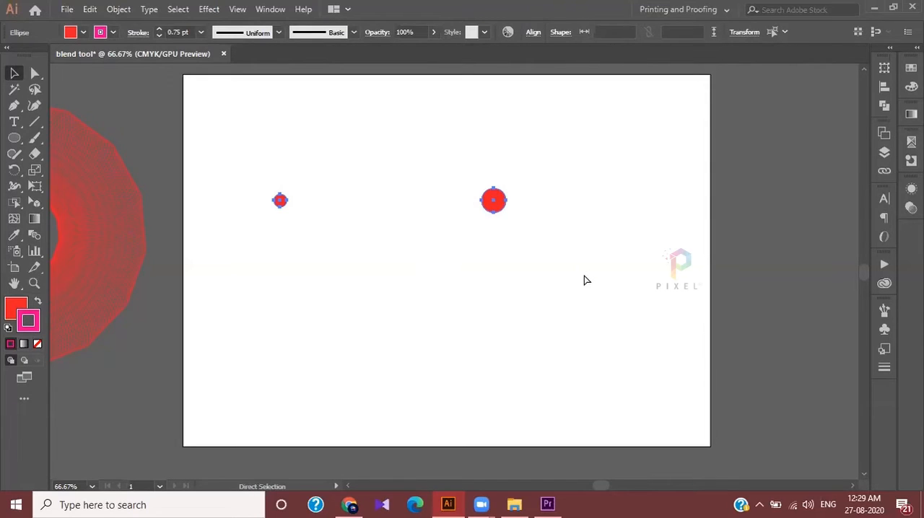
Make a blend between the small and large red circles
key(ctrl+alt+b)
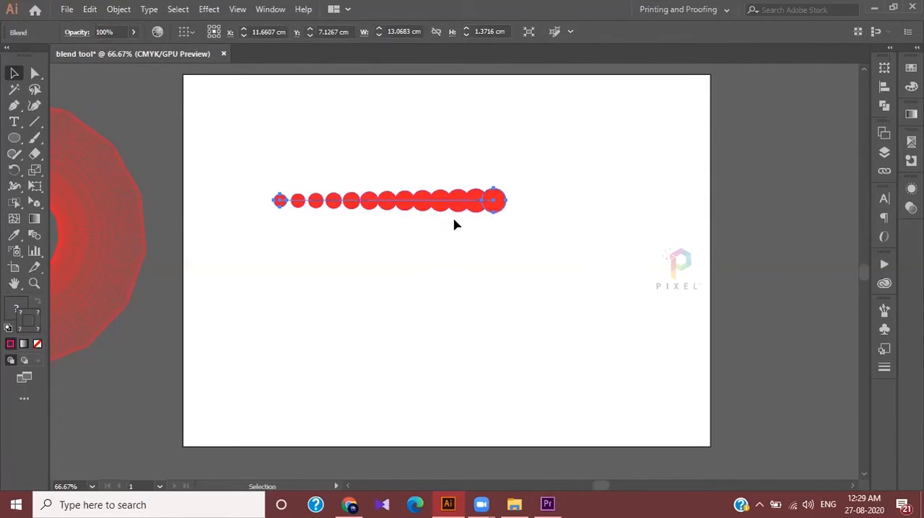
click(482, 273)
scroll(484, 273, up, 1)
scroll(481, 255, left, 2)
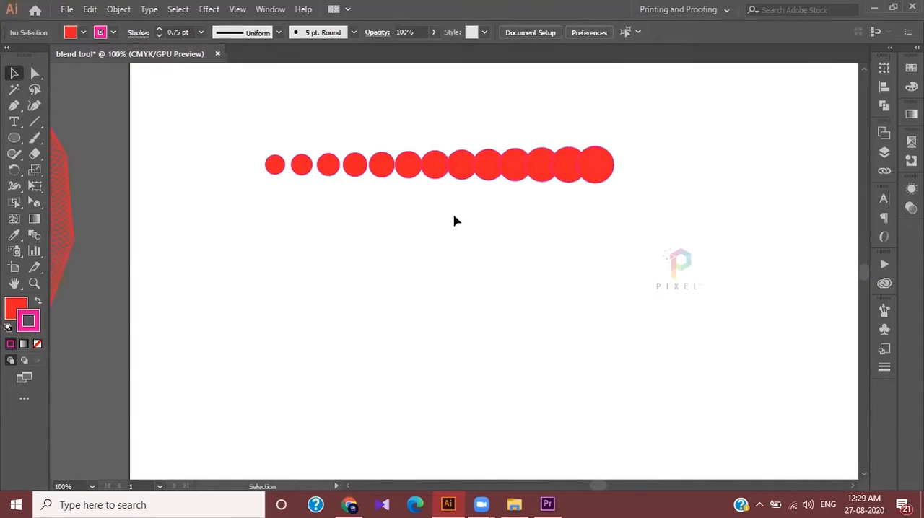
scroll(433, 231, up, 3)
scroll(364, 262, up, 2)
scroll(364, 261, down, 2)
scroll(361, 262, up, 1)
scroll(205, 258, right, 2)
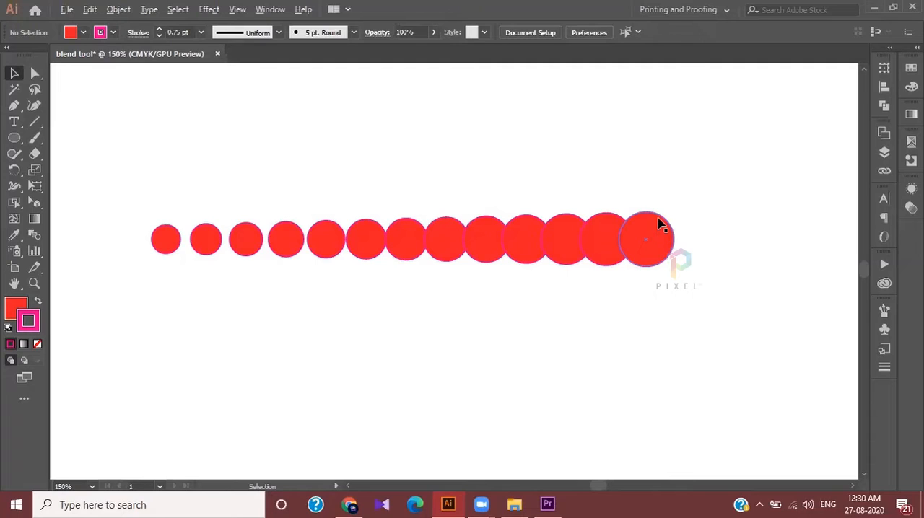
Release the blend between the two red circles
click(163, 248)
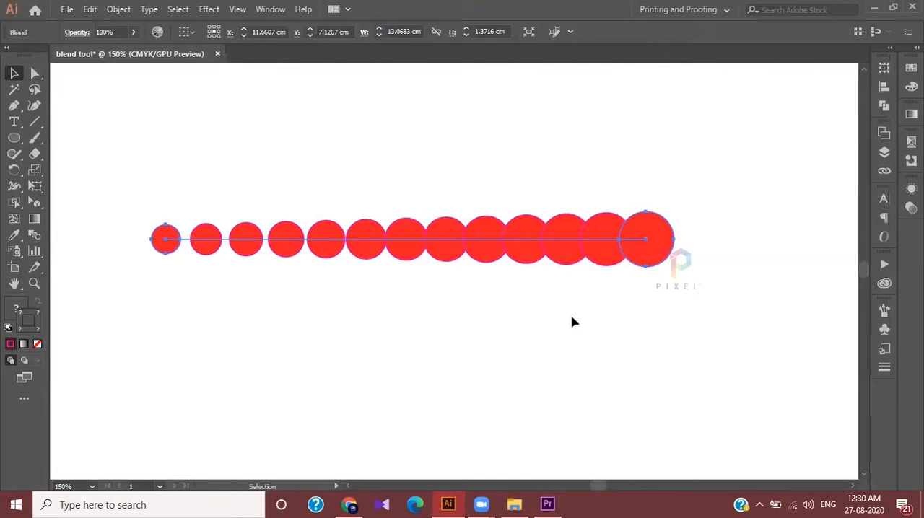
key(ctrl+minus)
key(alt+ctrl+shift+b)
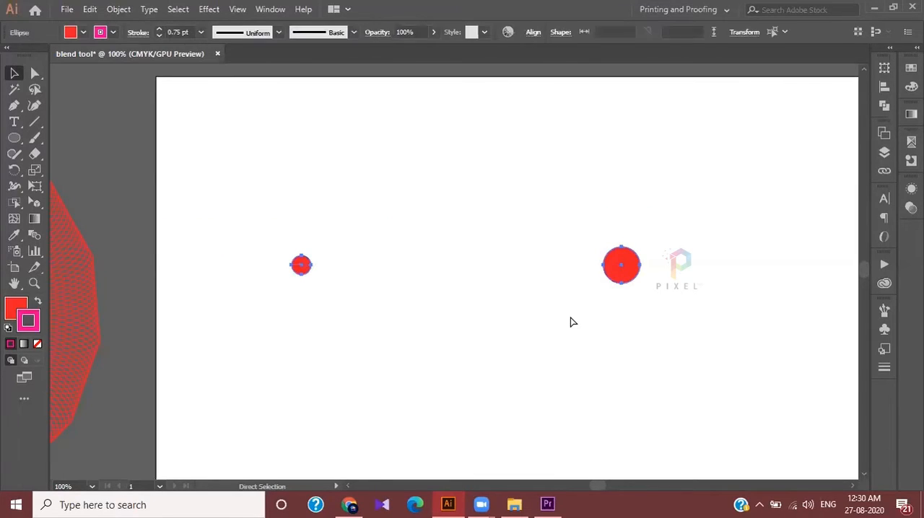
Change the fill of both circles to yellow
click(81, 30)
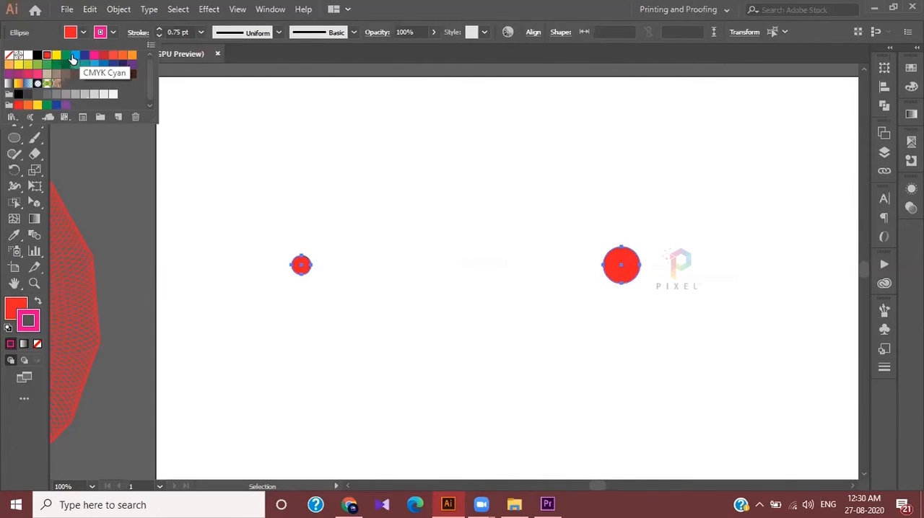
click(57, 55)
click(342, 134)
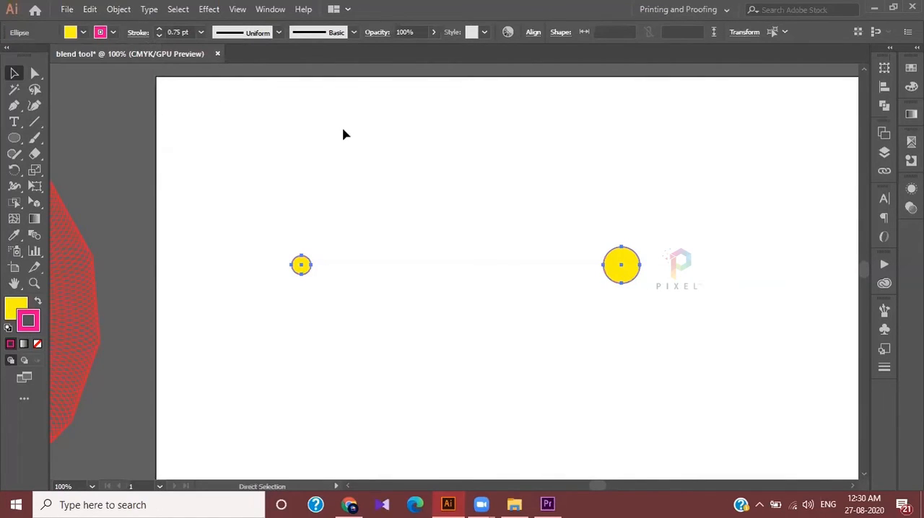
click(409, 184)
key(ctrl+z)
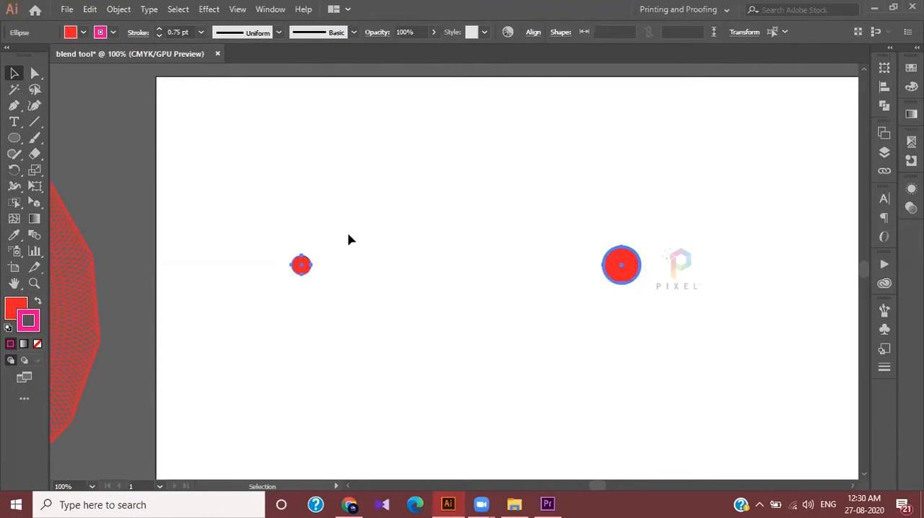
click(81, 33)
click(56, 56)
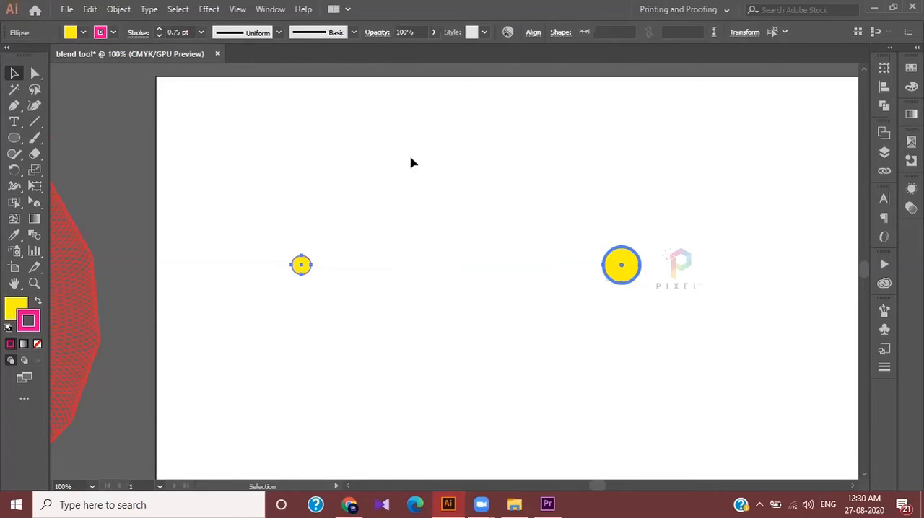
click(476, 258)
Fill the larger circle with red
drag(584, 223, 682, 344)
click(84, 34)
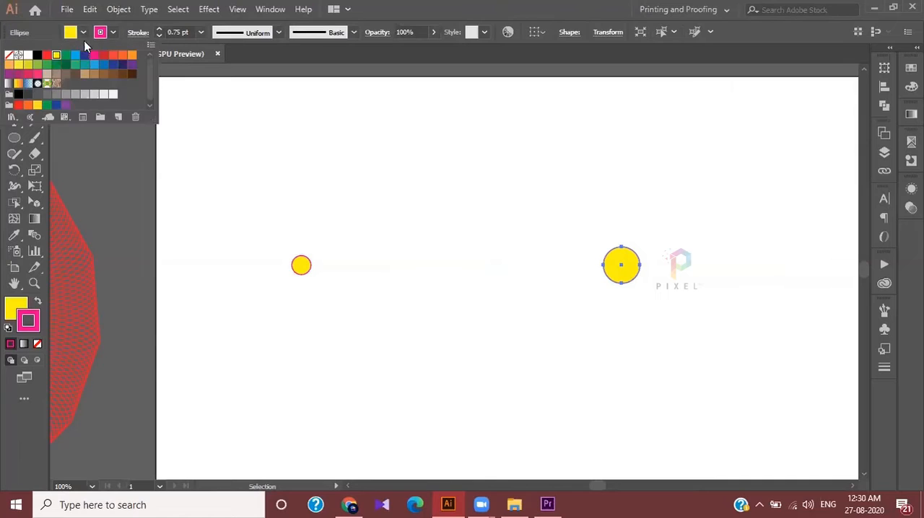
click(47, 56)
Try blending the small yellow circle with the large red circle while both have magenta strokes, and undo the blend
scroll(359, 193, up, 2)
scroll(359, 193, down, 2)
scroll(356, 192, up, 1)
scroll(291, 231, right, 1)
drag(186, 310, 825, 402)
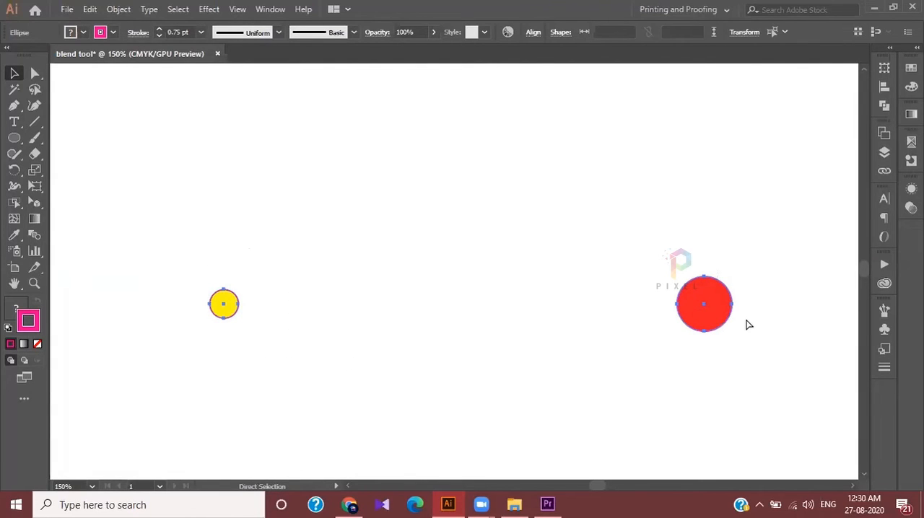
key(ctrl+alt+b)
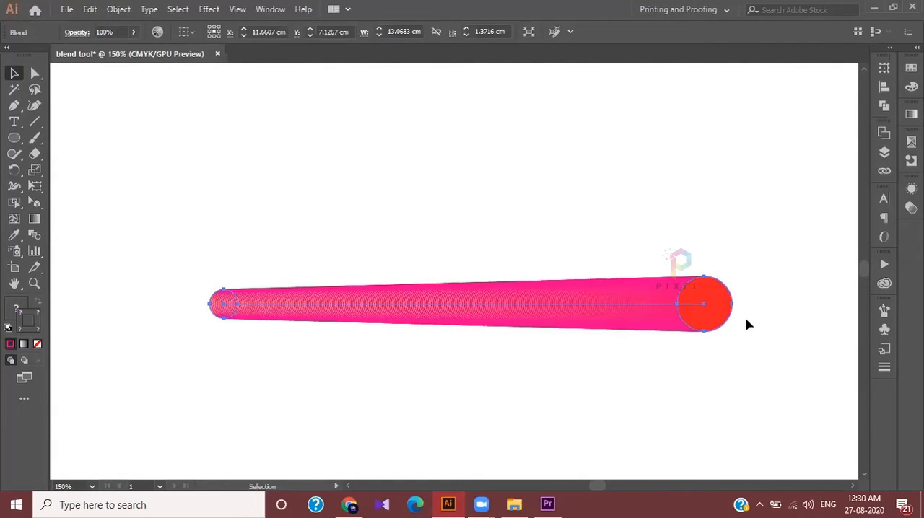
scroll(725, 308, up, 1)
scroll(726, 308, down, 1)
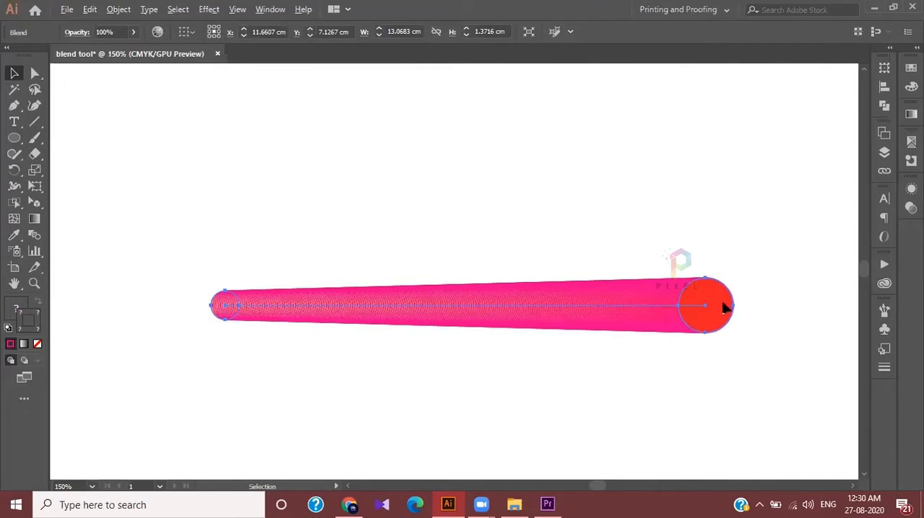
scroll(721, 308, left, 1)
click(513, 176)
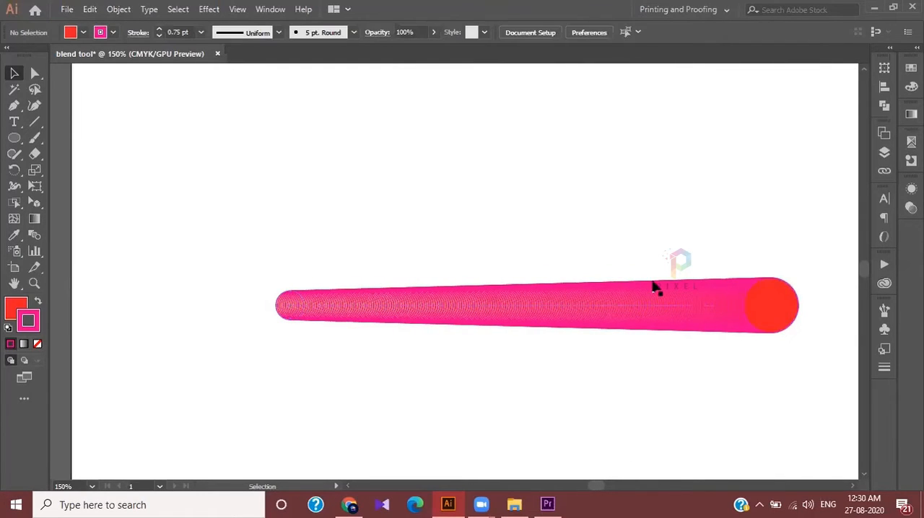
scroll(650, 285, right, 1)
key(ctrl+z)
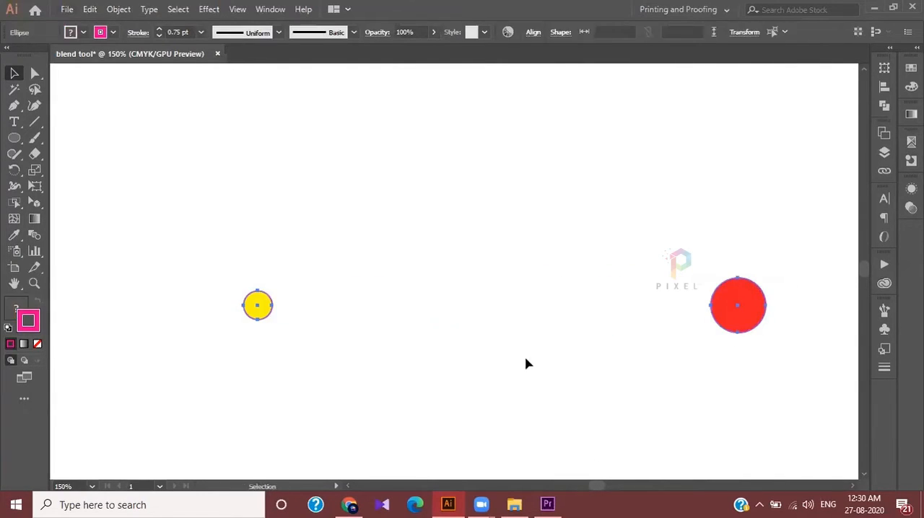
Remove the stroke from the small yellow circle
scroll(359, 318, right, 1)
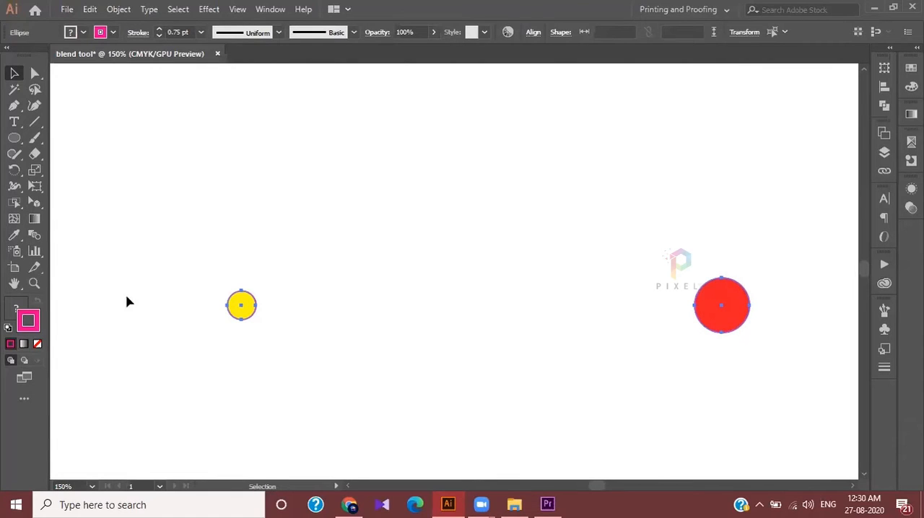
click(240, 304)
click(206, 252)
click(241, 304)
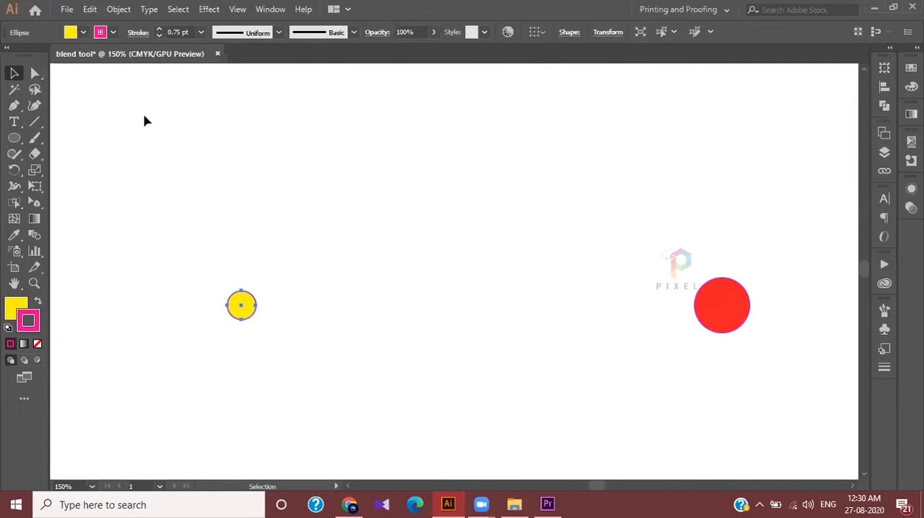
click(113, 32)
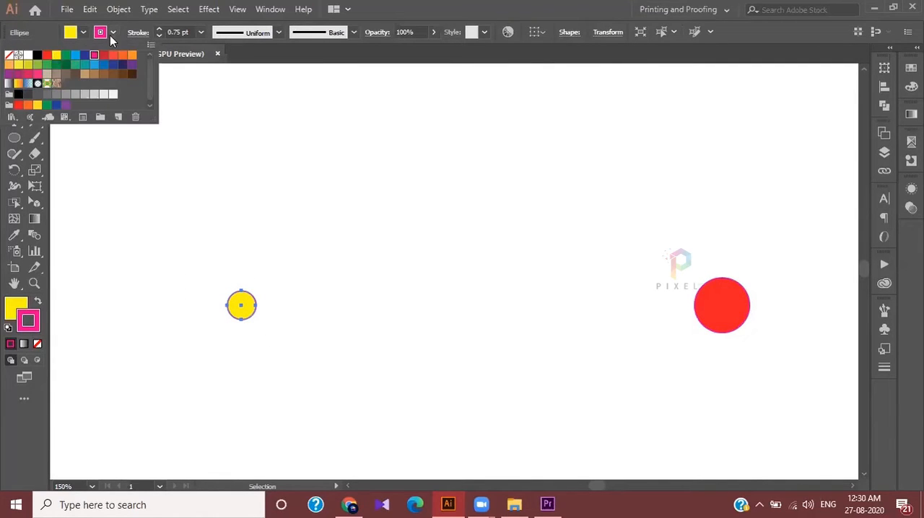
click(9, 55)
click(262, 196)
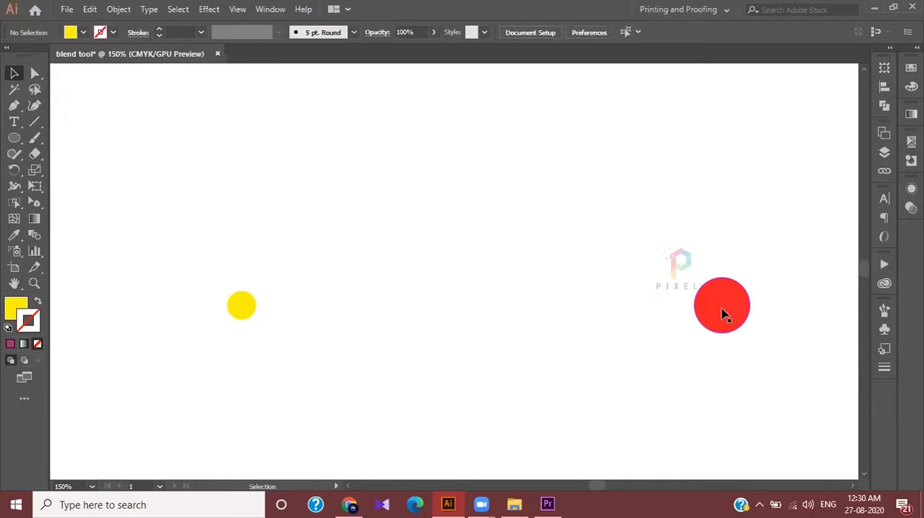
Remove the stroke from the large red circle
click(721, 312)
click(111, 33)
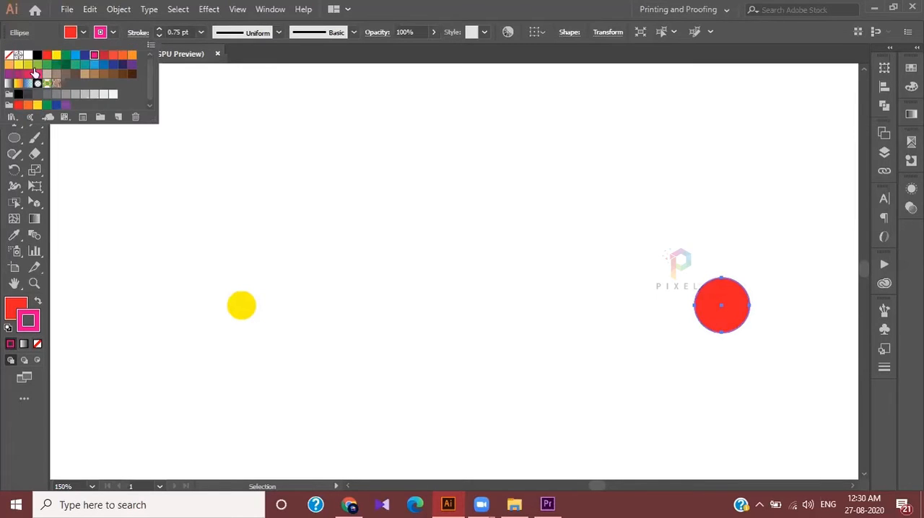
click(10, 57)
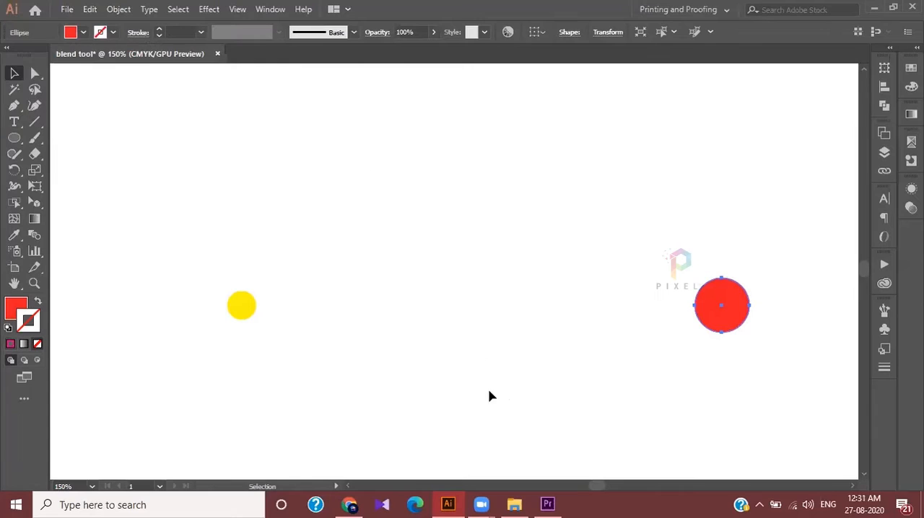
Select the strokeless yellow and red circles and make a blend between them
scroll(486, 382, right, 1)
drag(147, 235, 765, 418)
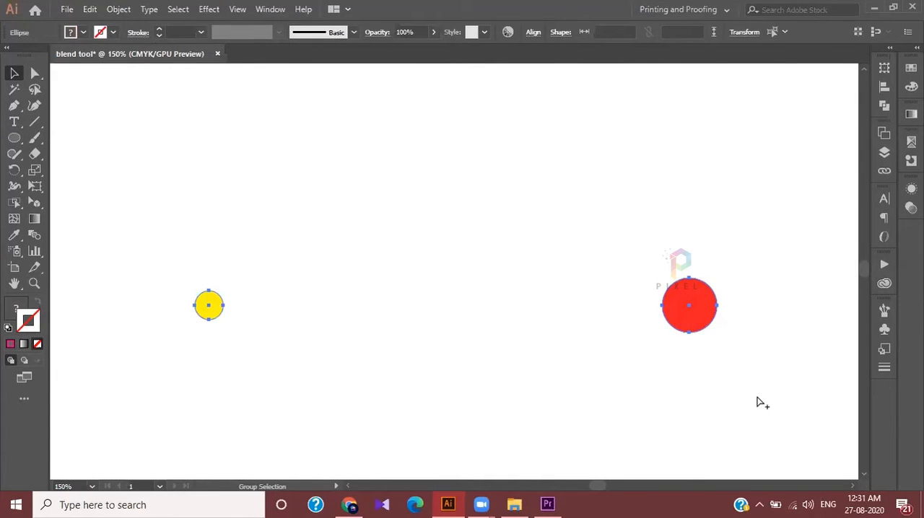
key(ctrl+alt+b)
scroll(406, 323, up, 3)
scroll(404, 323, down, 2)
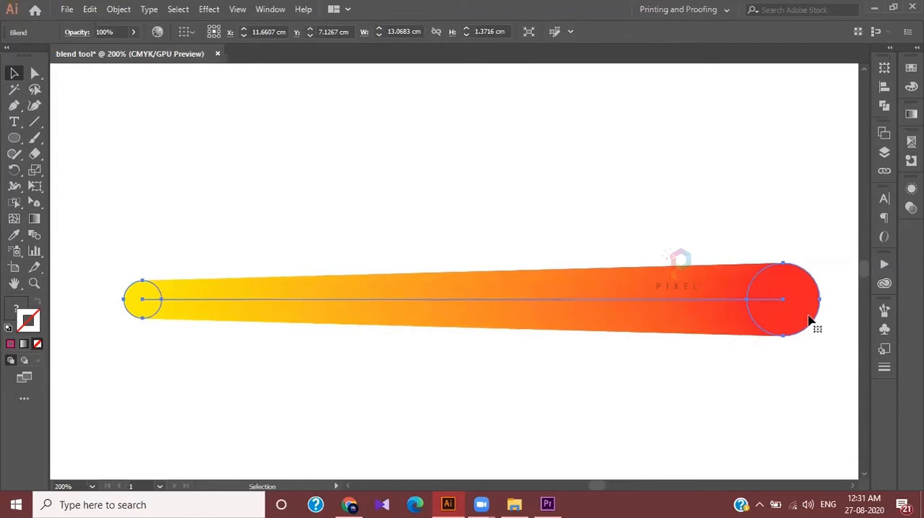
Open the blend options, set the spacing to Specified Steps and turn on the preview
double_click(38, 238)
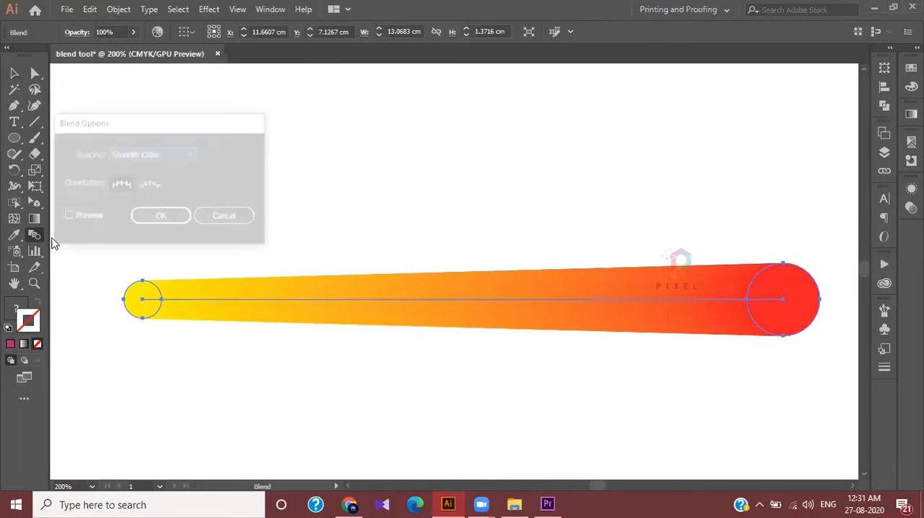
click(151, 155)
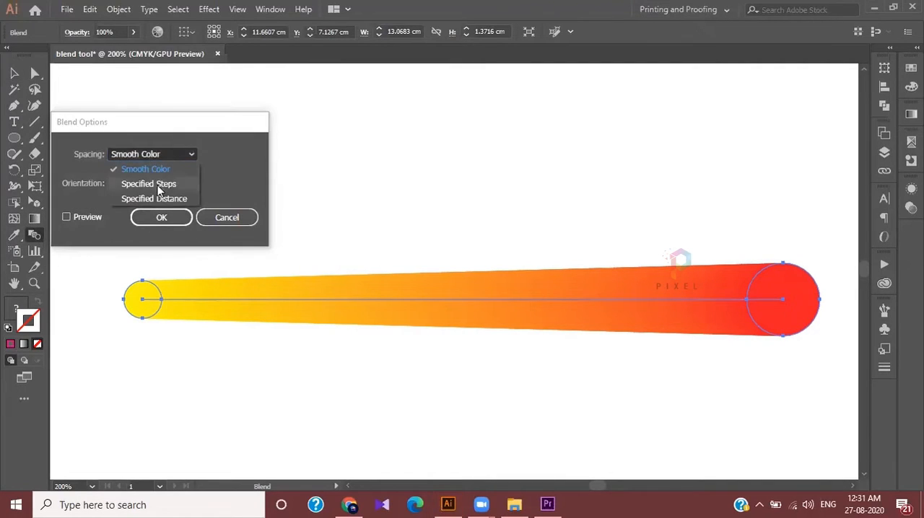
click(158, 185)
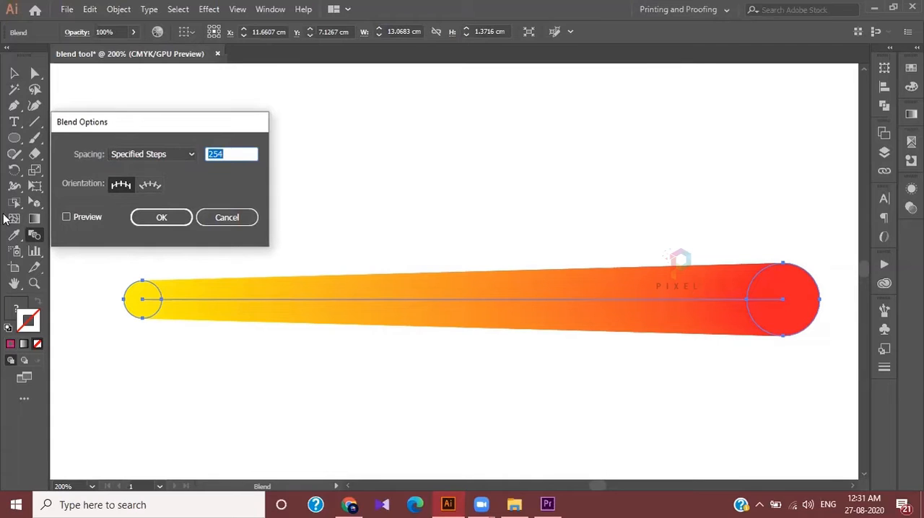
click(66, 217)
Reduce the number of blend steps to 7
click(233, 154)
key(Up)
key(Down)
key(Down)
key(Down)
key(Down)
key(Down)
key(Down)
key(Down)
key(Down)
key(Down)
key(Down)
key(Down)
key(Down)
key(Down)
key(Down)
key(Down)
key(Down)
key(Down)
key(Down)
key(Down)
key(Down)
key(Down)
key(Down)
key(Down)
key(Down)
key(Down)
key(Down)
key(Down)
key(Down)
key(Down)
key(Down)
key(Down)
key(Down)
key(Down)
key(Down)
key(Down)
key(Down)
key(Down)
key(Down)
key(Down)
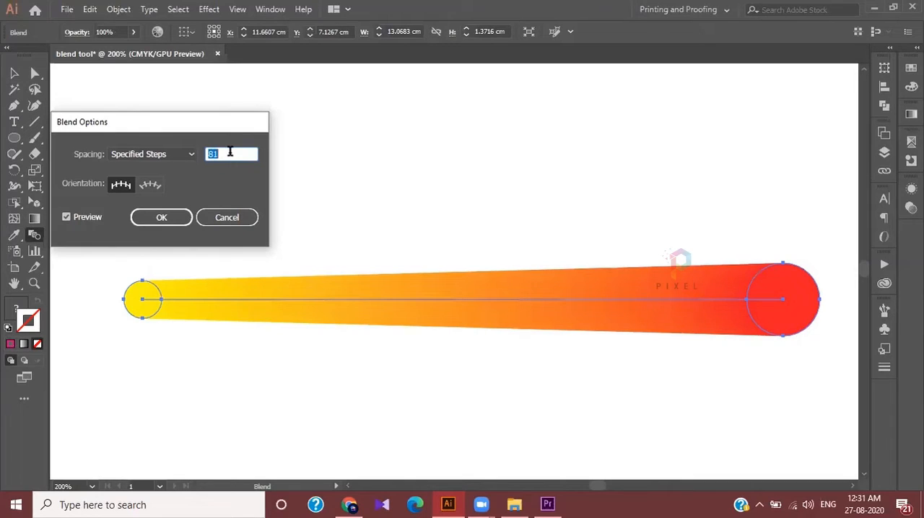
key(Down)
key(Down)
key(Down)
key(Down)
key(Down)
key(Down)
key(Down)
key(Down)
key(Down)
key(Down)
key(Down)
key(Down)
key(Down)
key(Down)
key(Down)
key(Down)
key(Down)
key(Down)
key(Down)
key(Down)
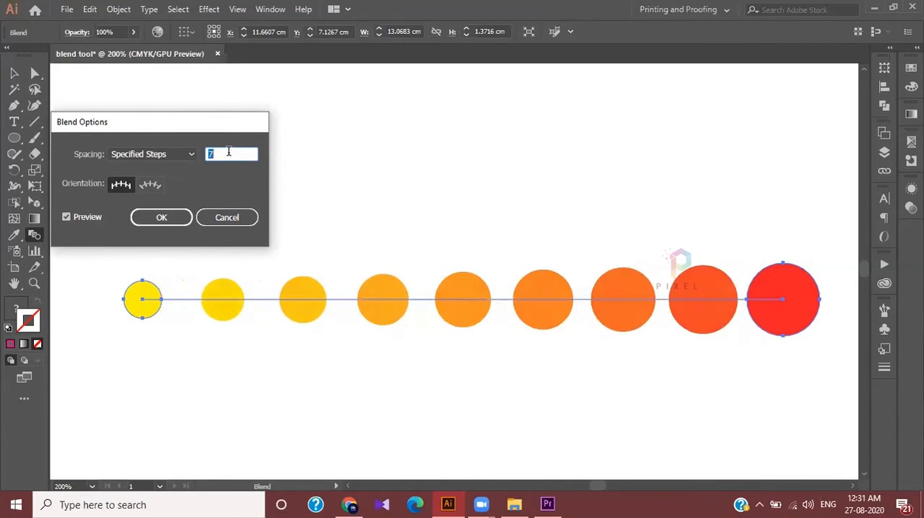
Try Specified Distance as the blend spacing, and switch back to Specified Steps
click(122, 152)
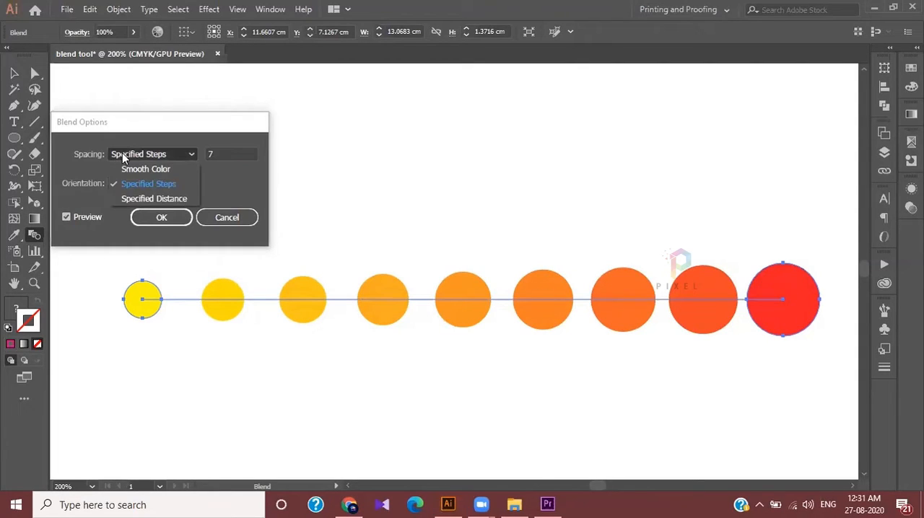
click(153, 199)
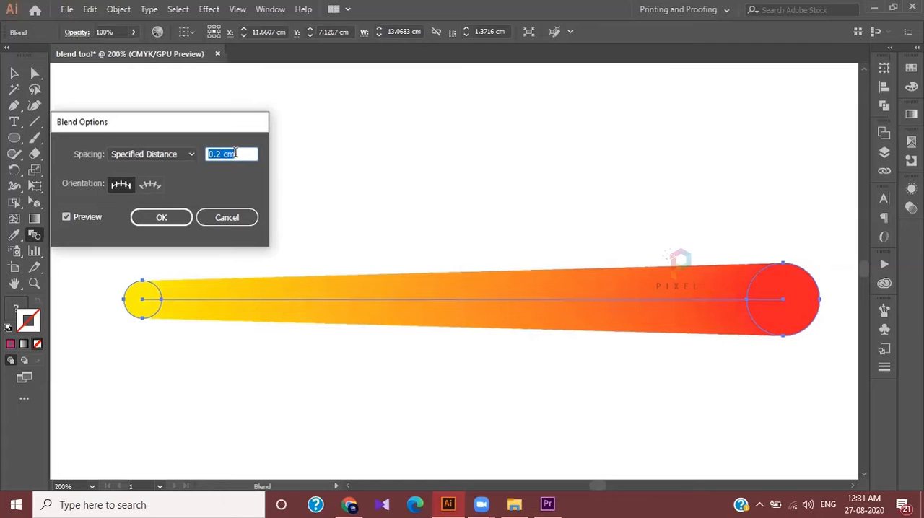
click(181, 155)
click(167, 184)
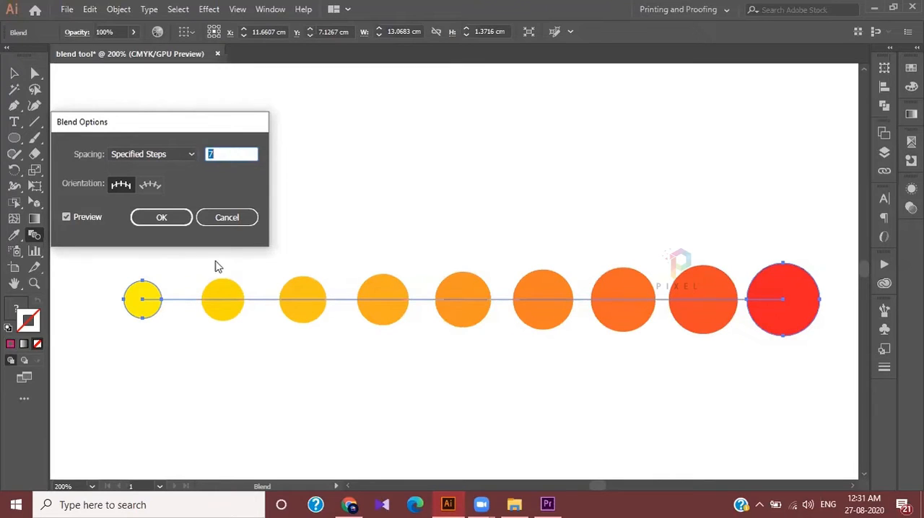
Apply the blend options to the yellow-to-red row of circles
click(163, 219)
click(165, 220)
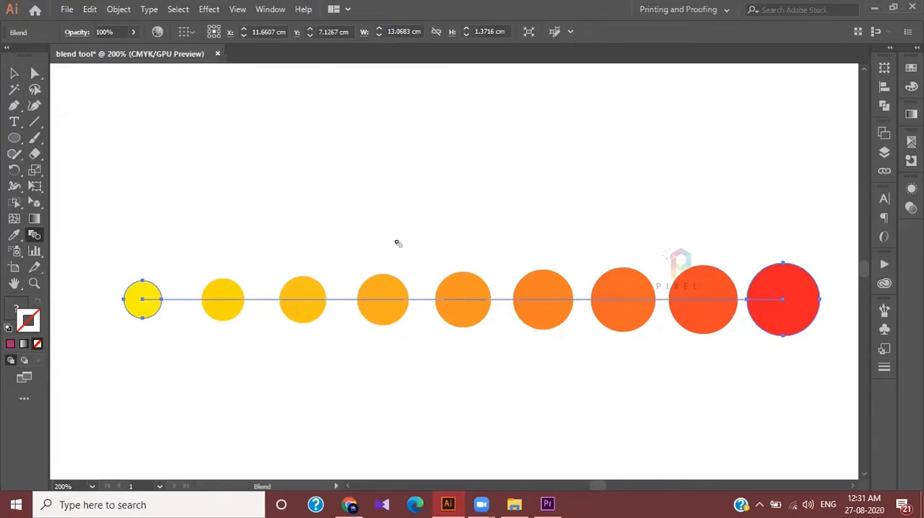
key(ctrl+minus)
key(ctrl+minus)
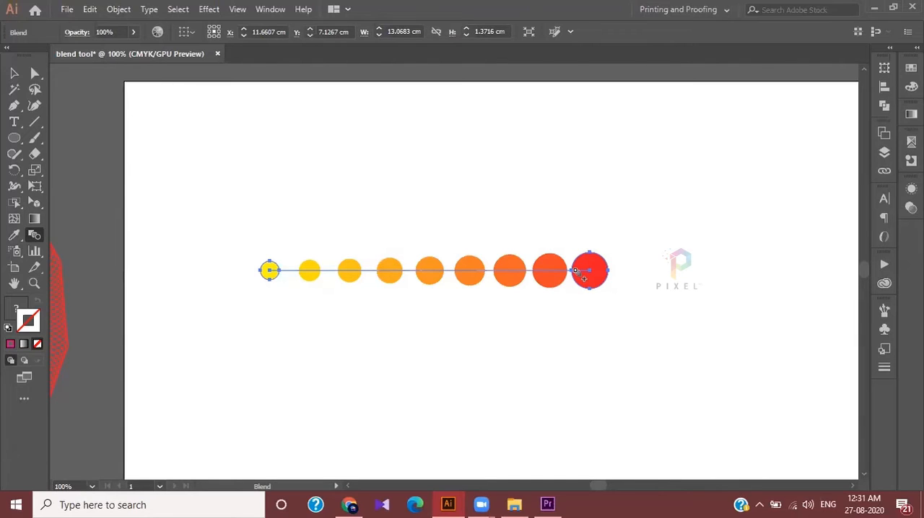
scroll(581, 275, down, 1)
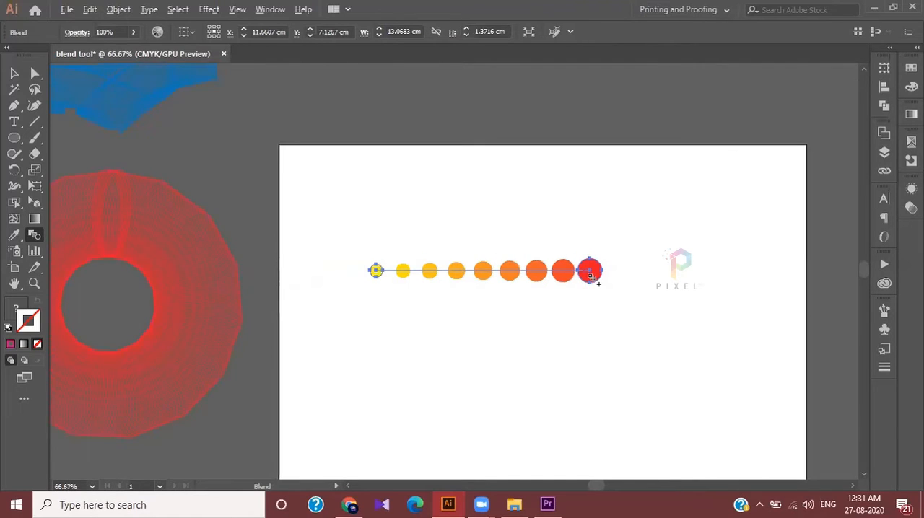
scroll(591, 276, right, 2)
scroll(594, 281, down, 1)
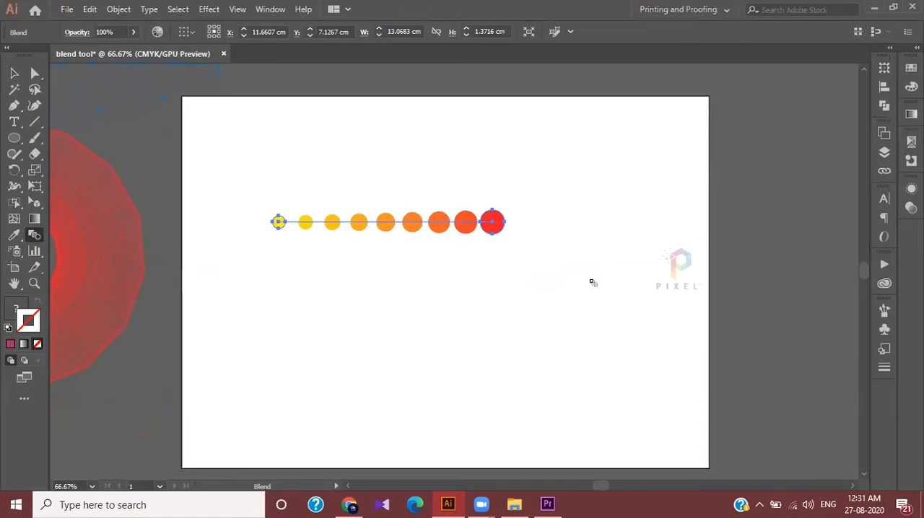
Move the yellow-to-red row of circles up toward the upper part of the artboard and deselect it
scroll(581, 222, up, 1)
click(13, 73)
drag(447, 229, 576, 153)
click(163, 293)
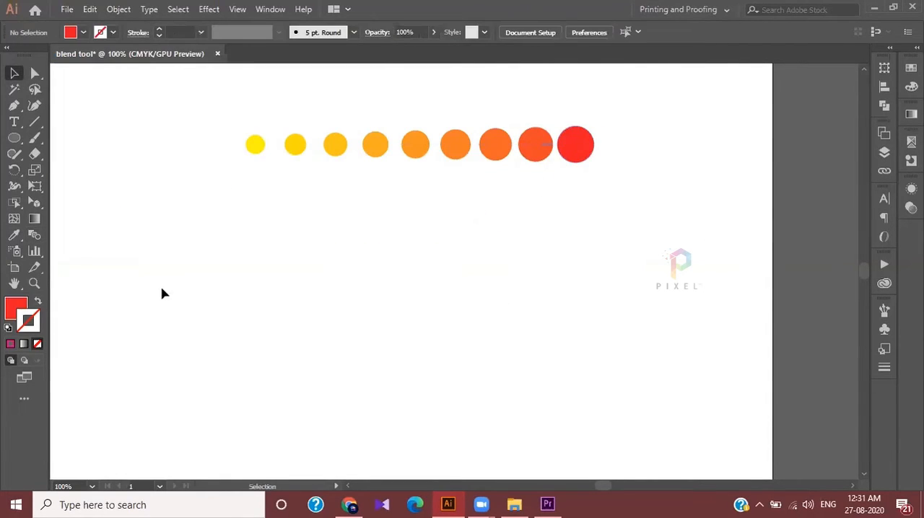
Try drawing a spiral below the row of circles with the Spiral tool, and undo it
click(35, 121)
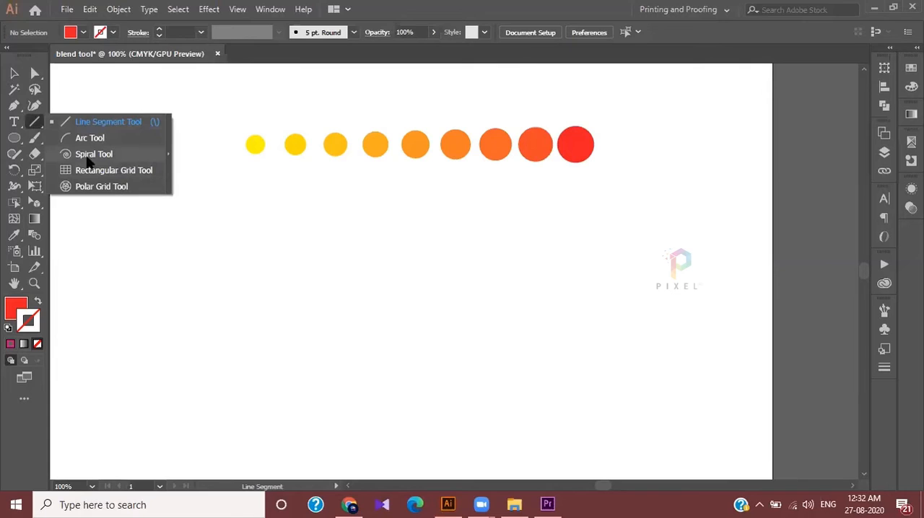
click(94, 153)
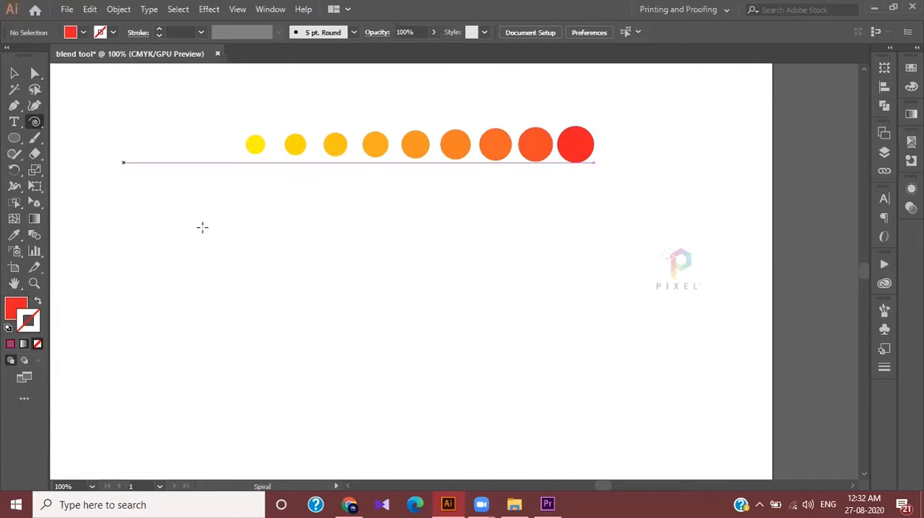
scroll(352, 336, down, 2)
scroll(345, 328, down, 3)
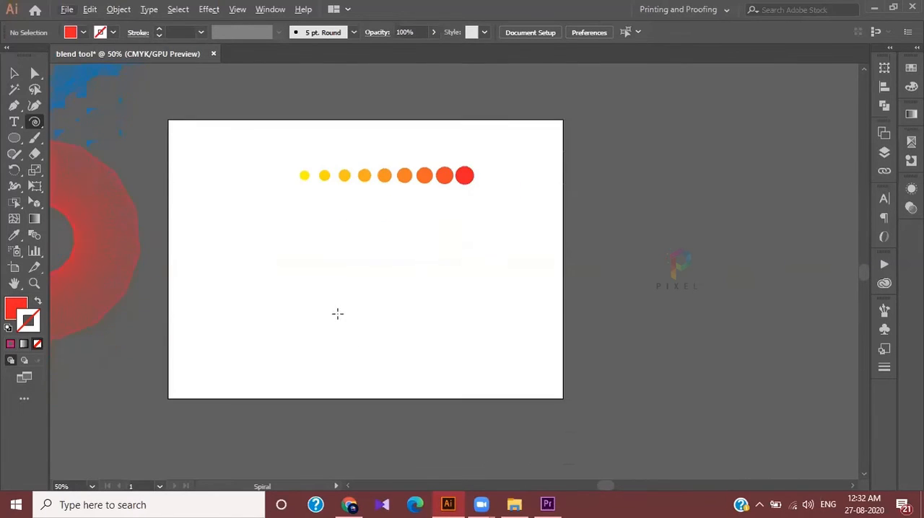
drag(308, 260, 415, 309)
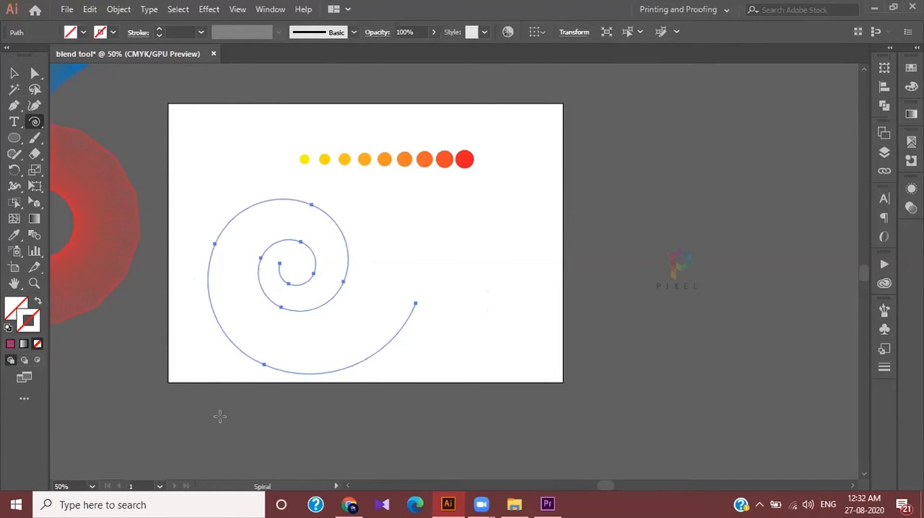
key(ctrl+z)
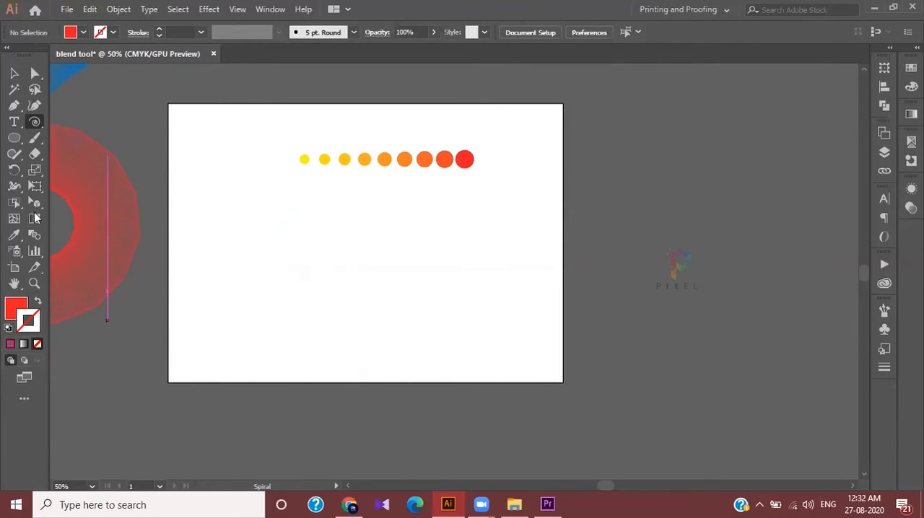
Draw a large spiral about 29 by 23 cm with the Spiral tool and move it beneath the row of circles
click(34, 124)
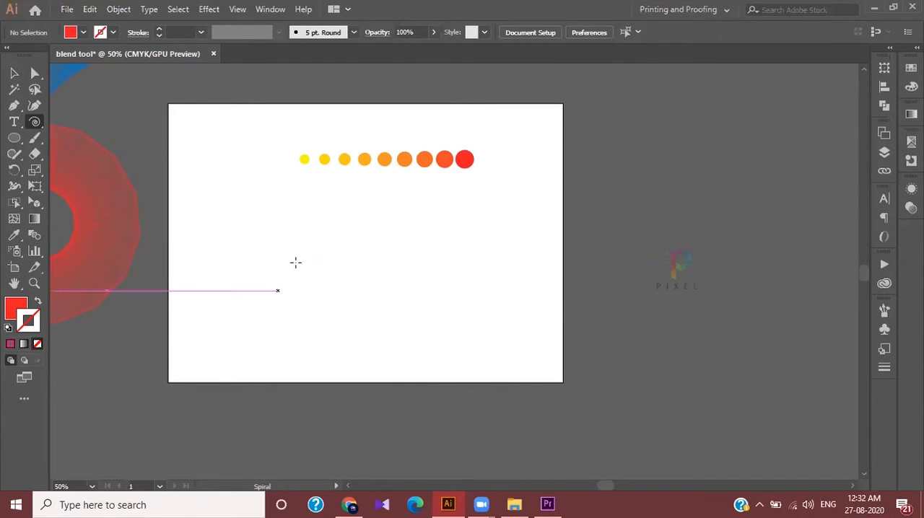
drag(267, 249, 489, 217)
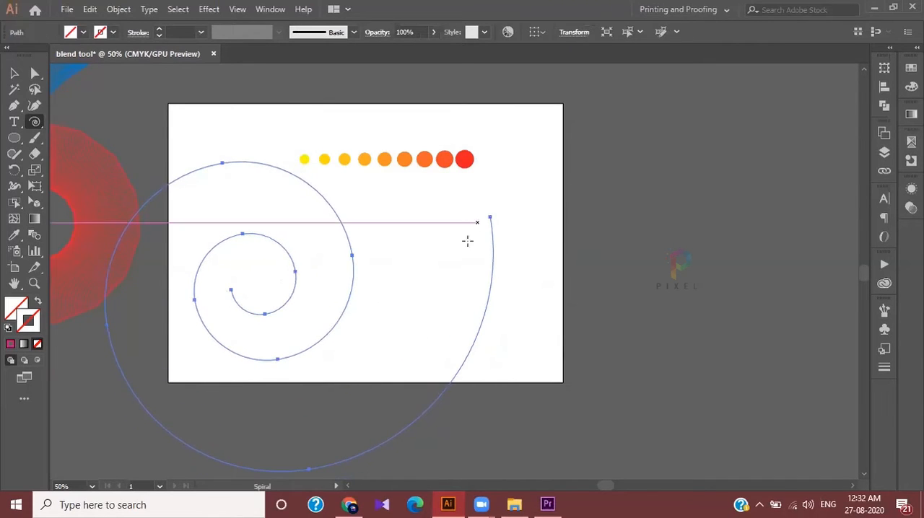
key(ctrl+minus)
scroll(413, 317, up, 1)
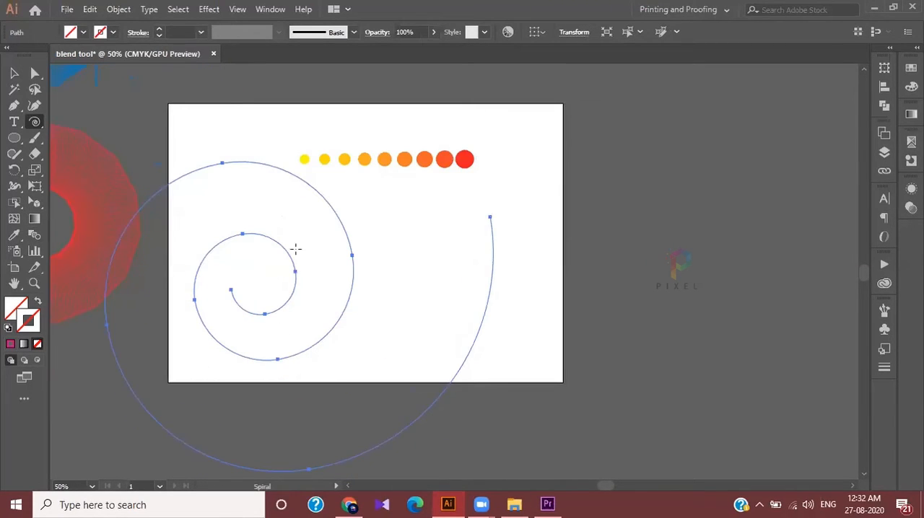
key(v)
drag(258, 164, 412, 198)
scroll(416, 210, down, 1)
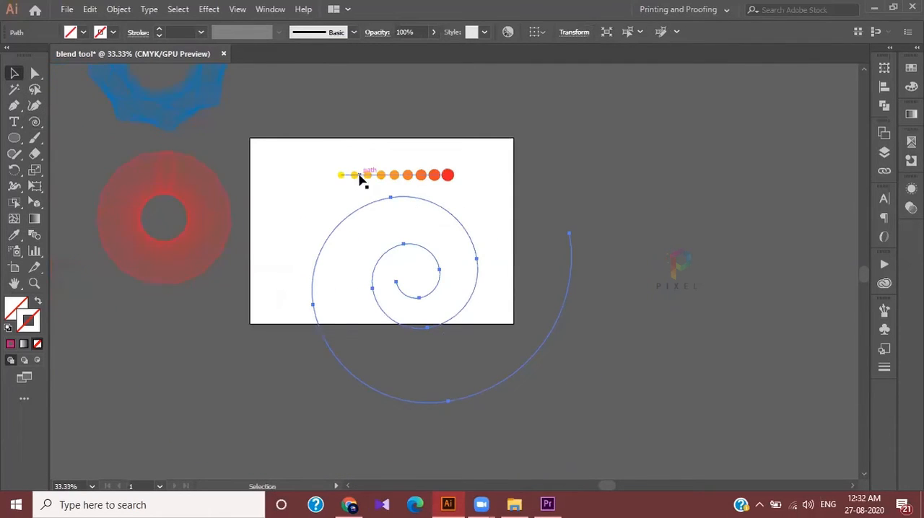
Select the circle blend together with the spiral and replace the blend's spine with the spiral path
drag(317, 143, 483, 188)
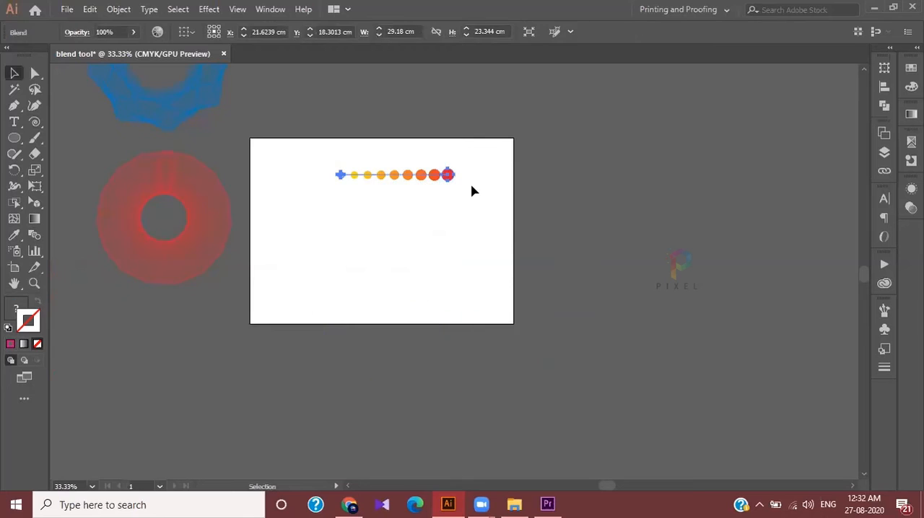
click(518, 215)
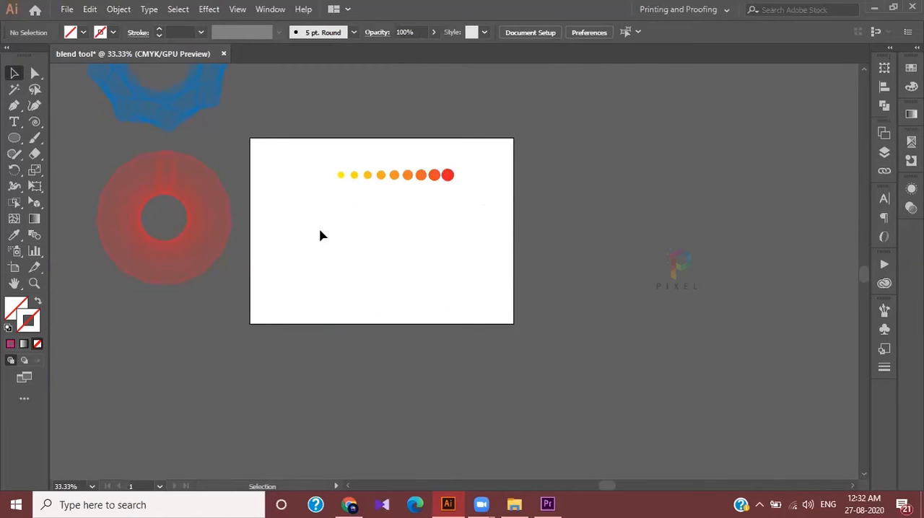
click(340, 239)
drag(329, 164, 438, 481)
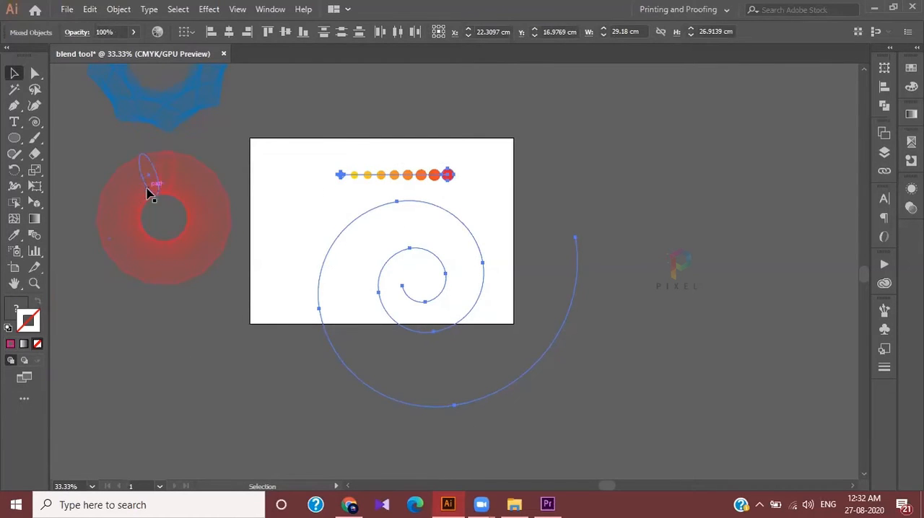
click(127, 9)
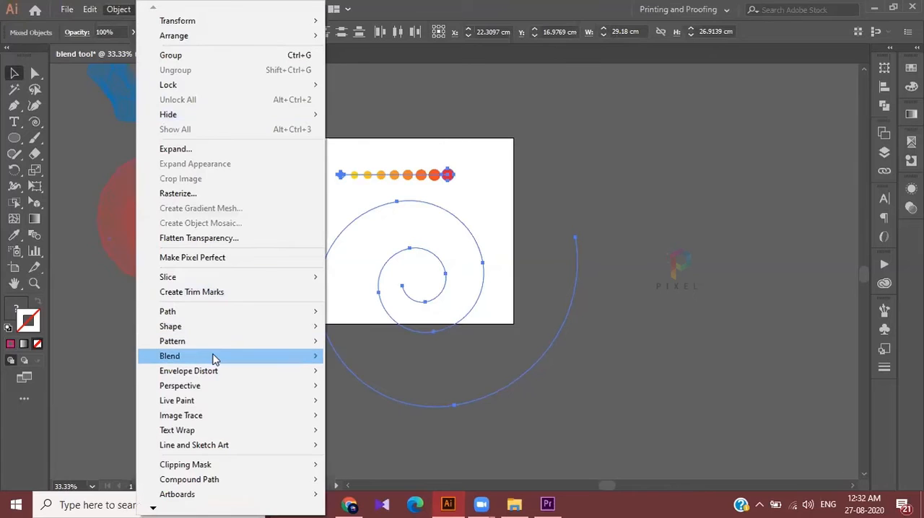
mouse_move(216, 357)
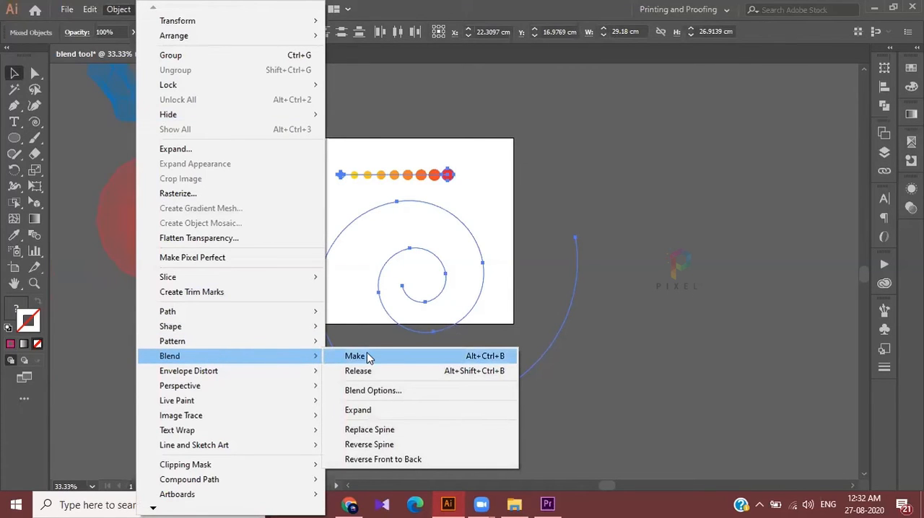
click(397, 431)
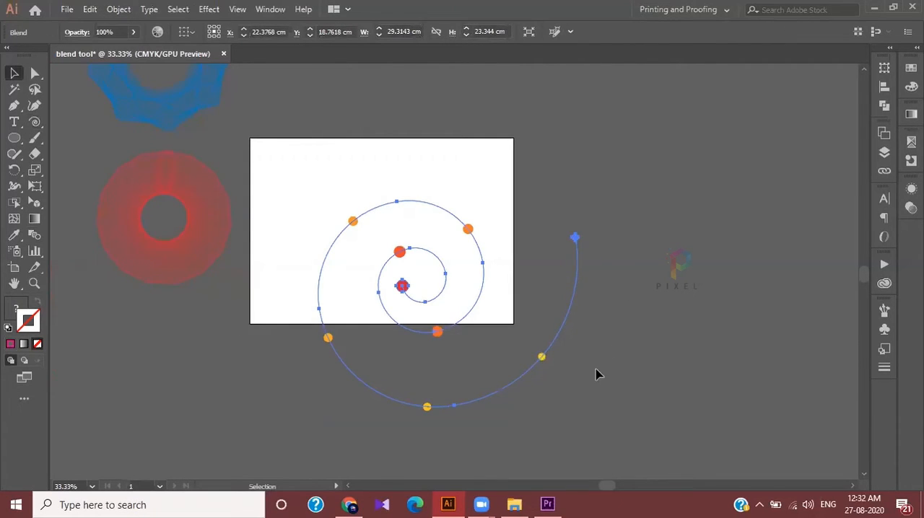
Open the blend options for the spiral blend and turn on the preview
scroll(529, 374, up, 1)
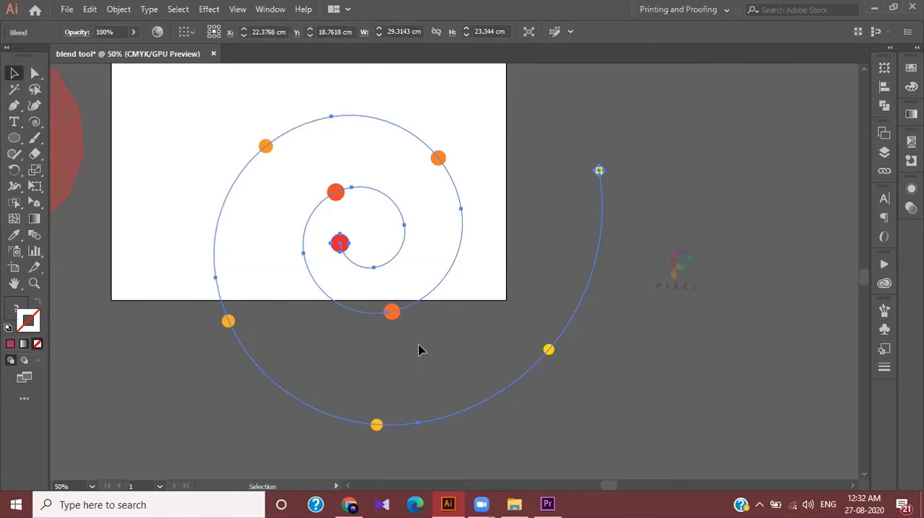
scroll(420, 350, up, 1)
double_click(33, 235)
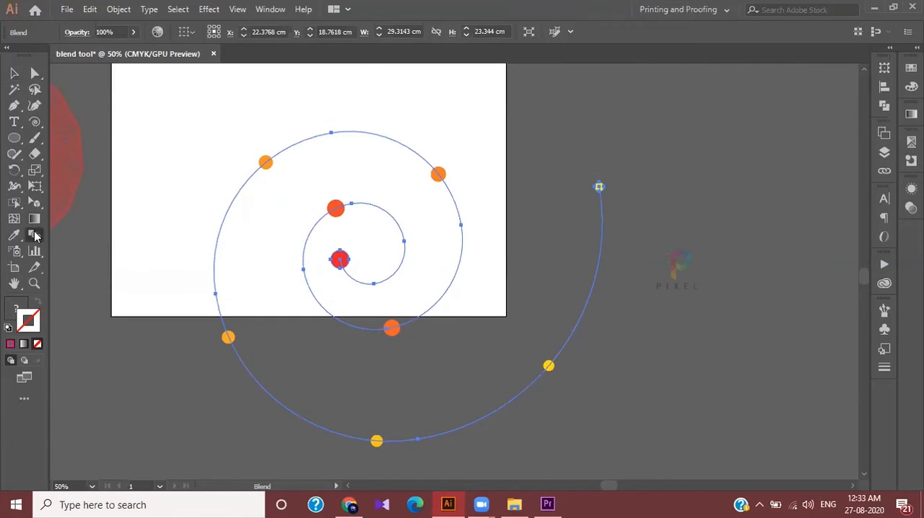
double_click(215, 153)
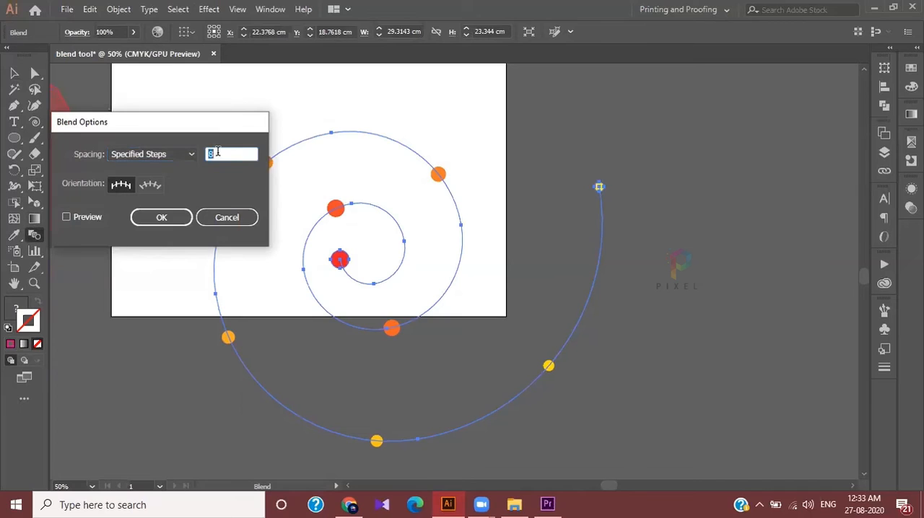
click(93, 215)
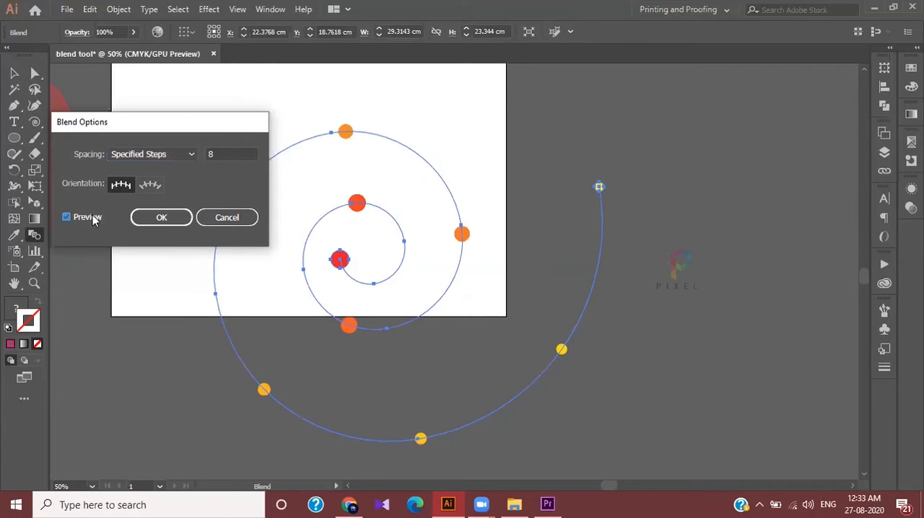
Increase the number of specified steps until the circles nearly touch along the spiral, and apply the blend options
click(234, 151)
key(Up)
key(Up)
key(Up)
key(Up)
key(Up)
key(Up)
key(Up)
key(Up)
key(Up)
key(Up)
key(Up)
key(Up)
key(Up)
key(Up)
key(Up)
key(Up)
key(Up)
key(Up)
key(Up)
key(Up)
key(Up)
key(Up)
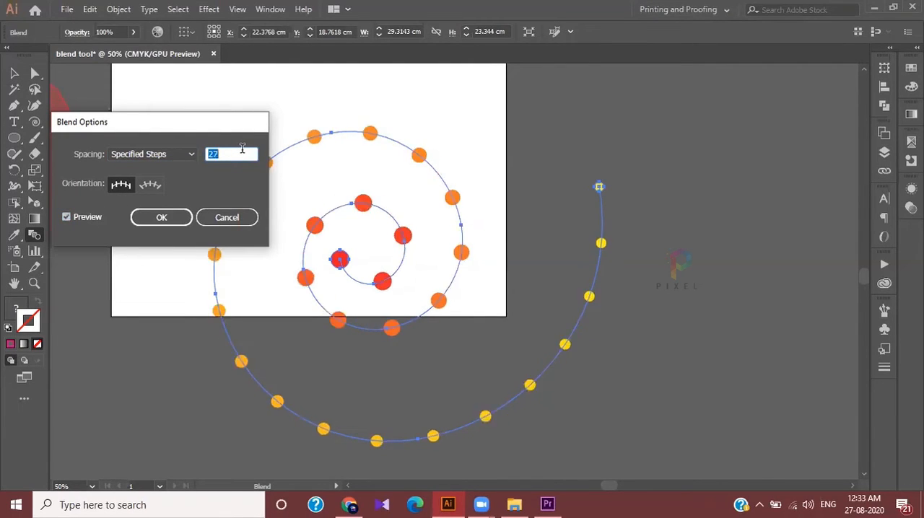
key(Up)
key(Up)
key(Up)
key(Up)
key(Up)
key(Up)
key(Up)
key(Up)
key(Up)
key(Up)
key(Up)
key(Up)
key(Up)
key(Up)
key(Up)
key(Up)
key(Up)
key(Up)
key(Up)
key(Up)
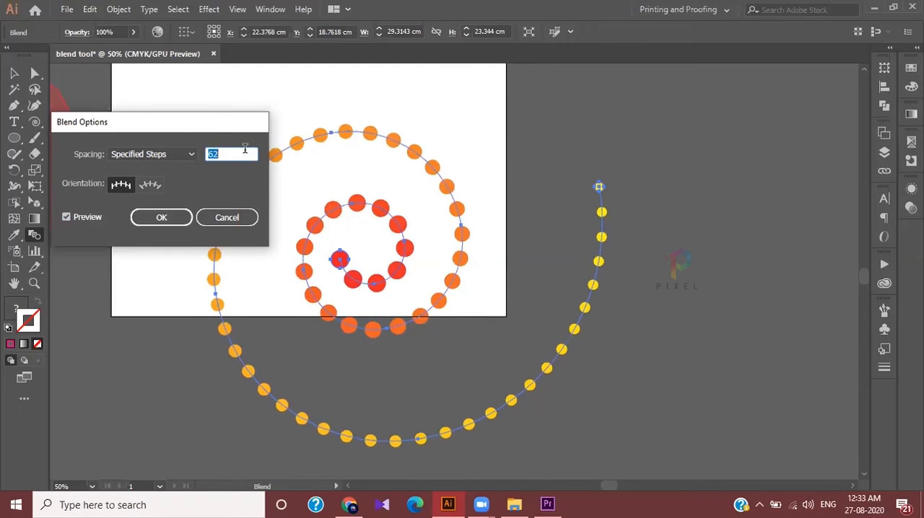
key(Up)
key(Up)
key(Up)
key(Up)
key(Up)
key(Up)
key(Up)
key(Up)
key(Up)
key(Up)
key(Up)
key(Up)
key(Up)
key(Up)
key(Up)
key(Up)
key(Up)
key(Up)
key(Up)
key(Up)
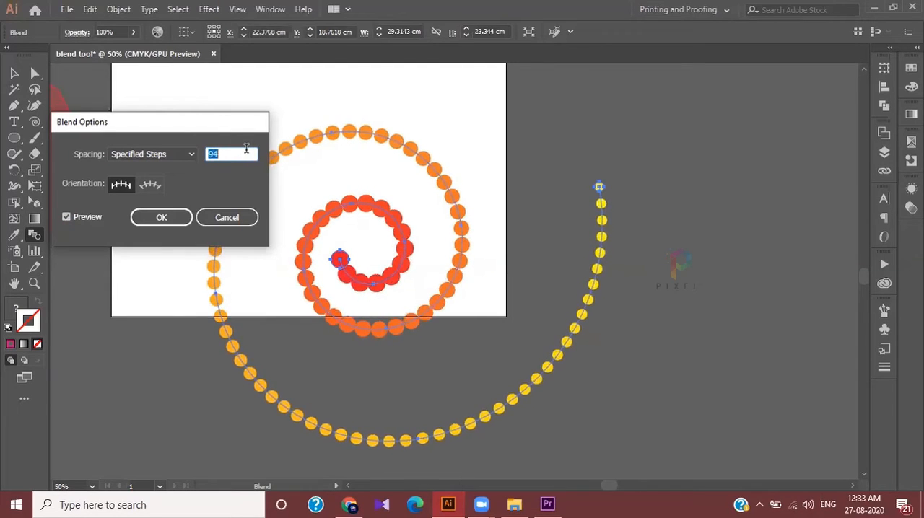
key(Down)
key(Down)
key(Down)
key(Down)
key(Down)
key(Down)
key(Down)
key(Down)
key(Down)
key(Down)
key(Down)
key(Down)
key(Down)
key(Down)
key(Down)
key(Down)
key(Down)
key(Down)
key(Down)
key(Down)
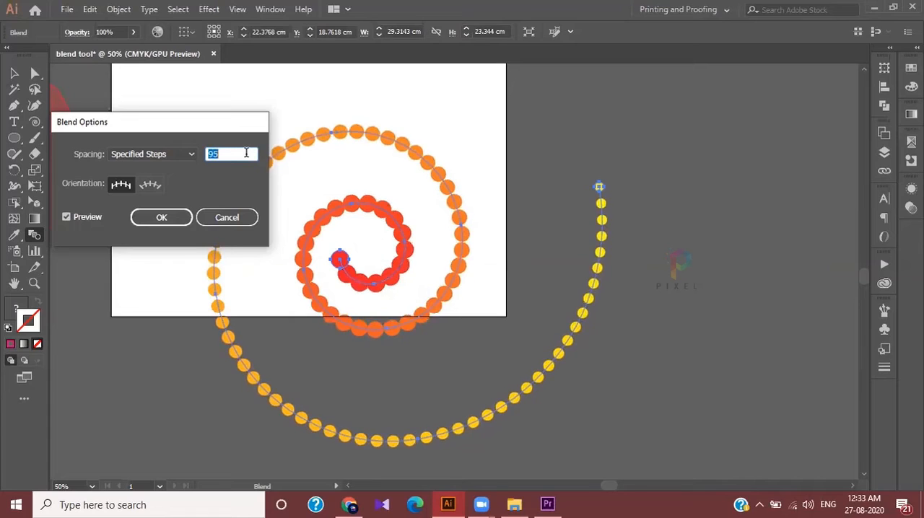
key(Down)
key(Down)
key(Down)
key(Down)
click(159, 218)
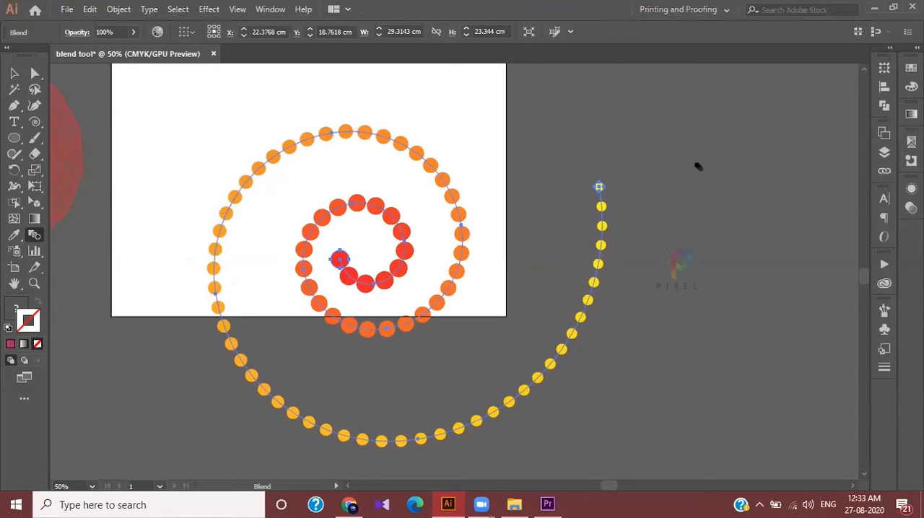
Deselect the spiral blend and examine its circles from the inner end to the outer end
click(14, 73)
click(441, 82)
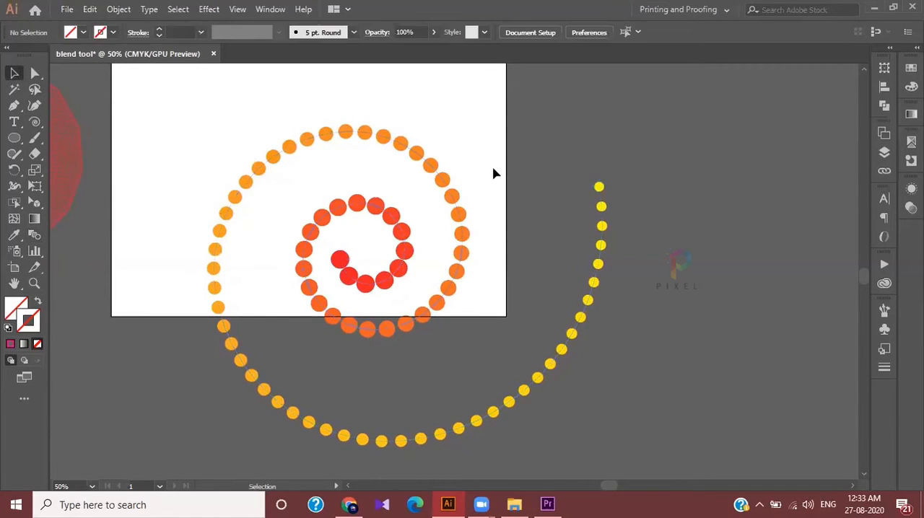
scroll(502, 189, down, 2)
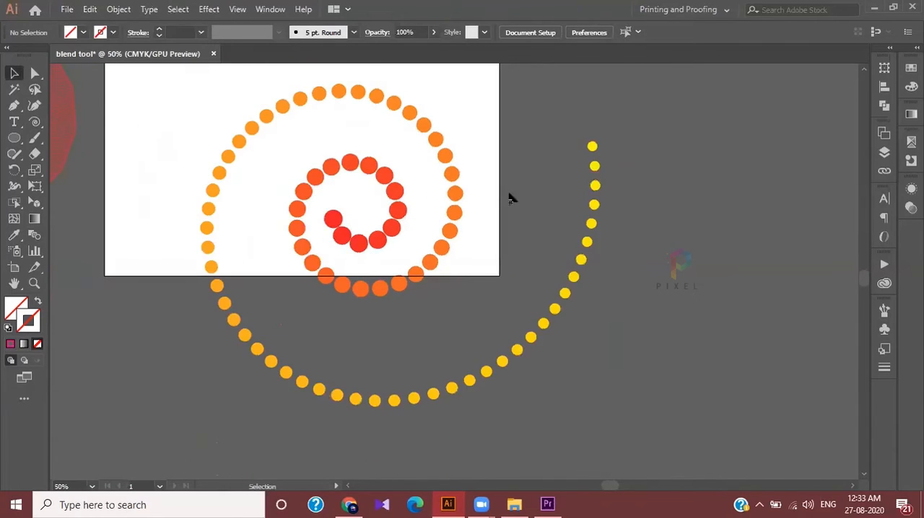
scroll(509, 200, up, 1)
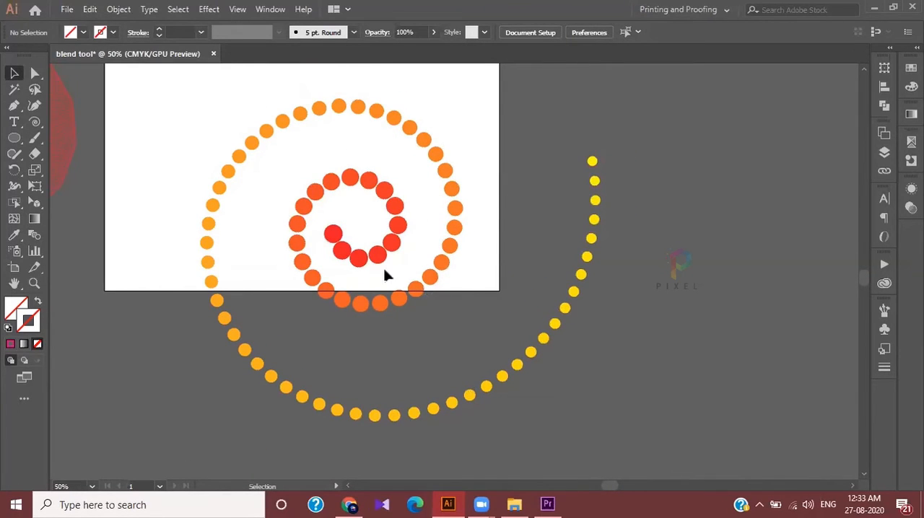
click(337, 244)
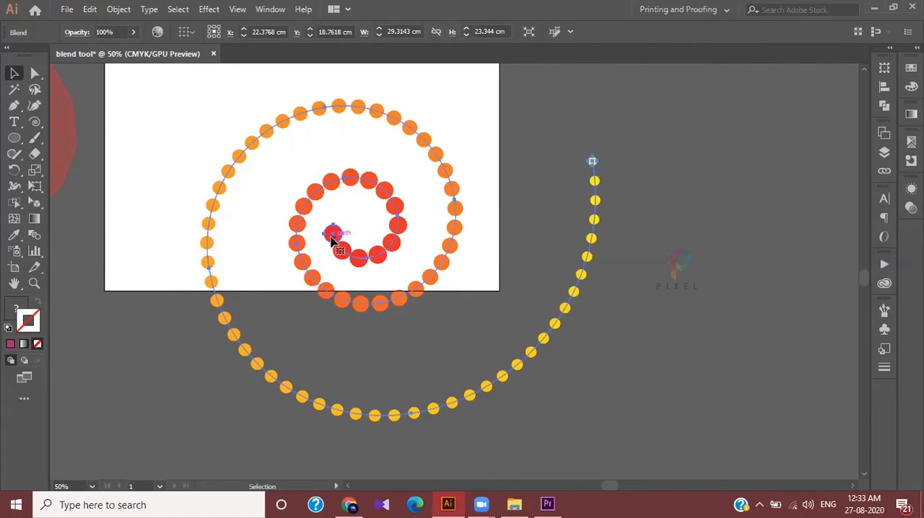
click(609, 159)
click(593, 161)
click(657, 238)
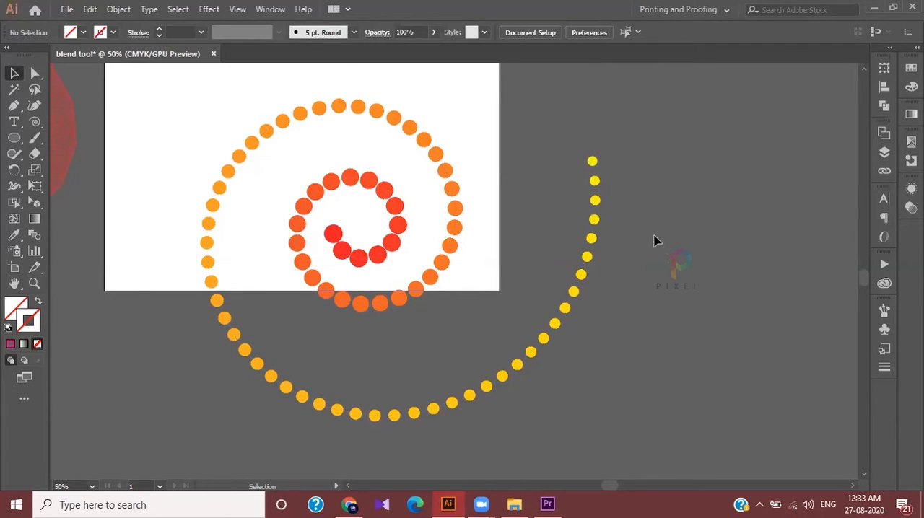
Reverse the spine of the spiral blend so its two end circles swap places, and deselect it
click(593, 161)
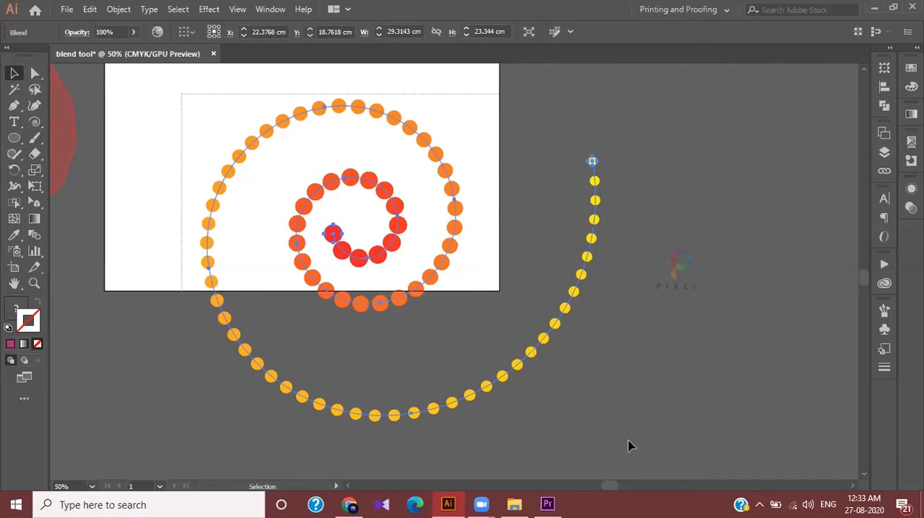
click(114, 13)
mouse_move(173, 355)
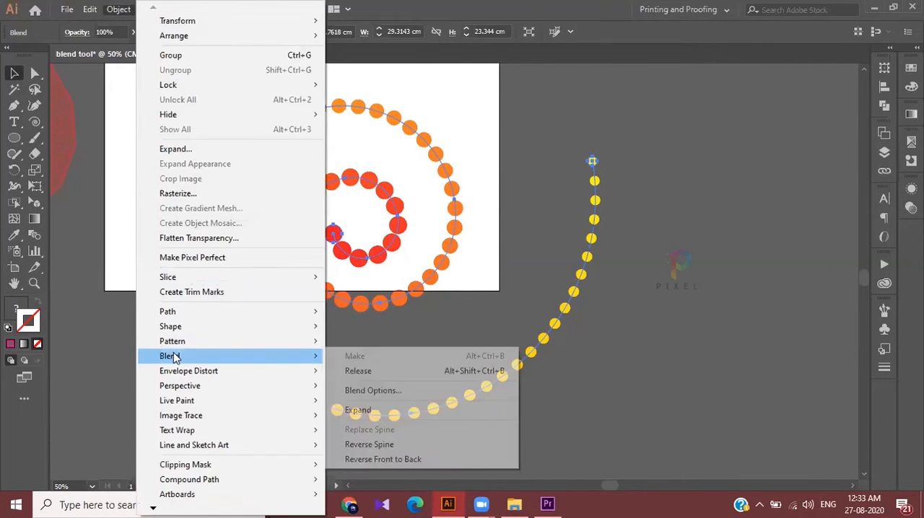
click(390, 449)
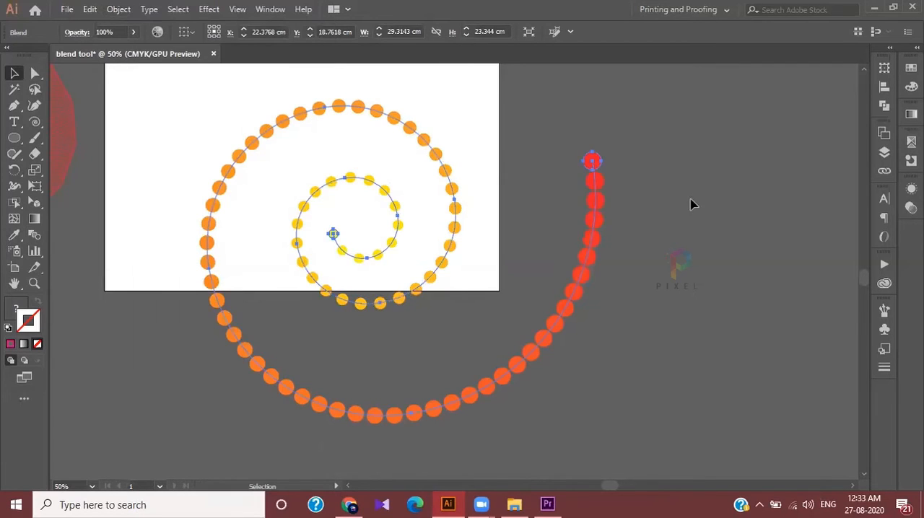
click(711, 150)
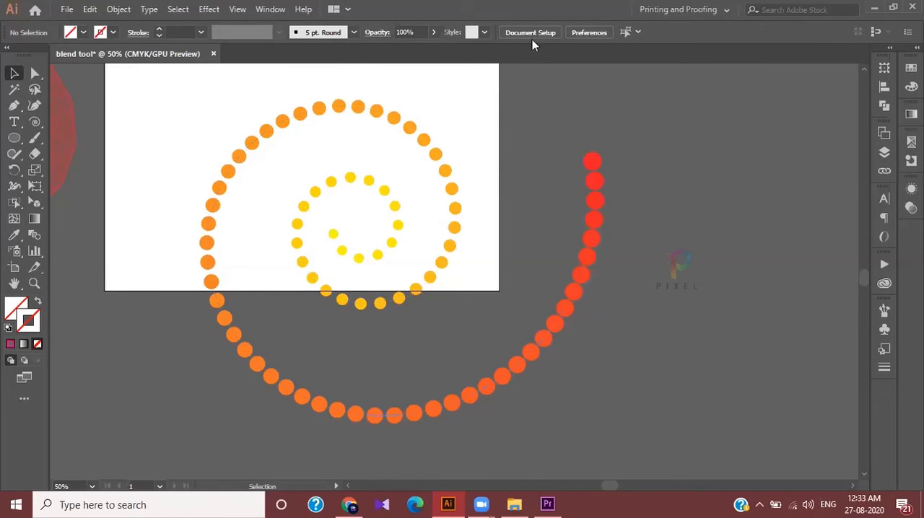
Select the spiral blend and look over its circles and spine from end to end
click(591, 161)
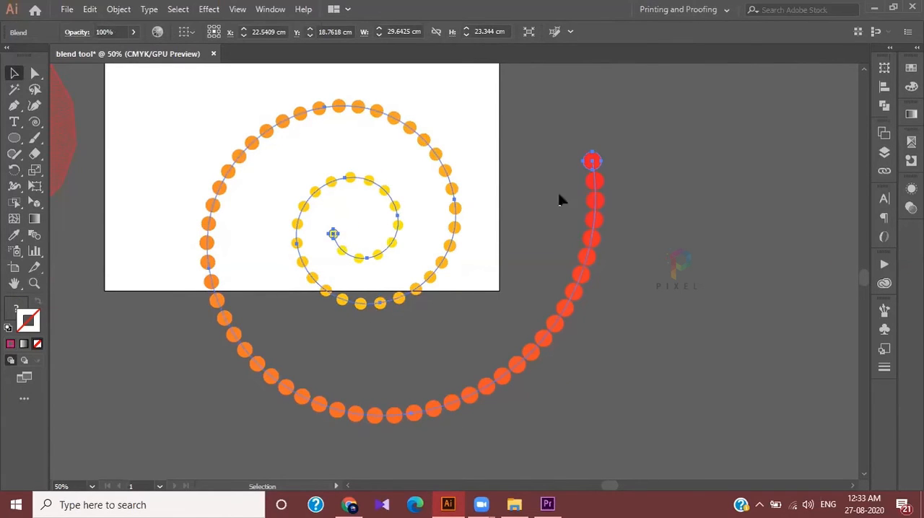
scroll(583, 186, down, 1)
scroll(583, 185, up, 2)
scroll(583, 186, down, 1)
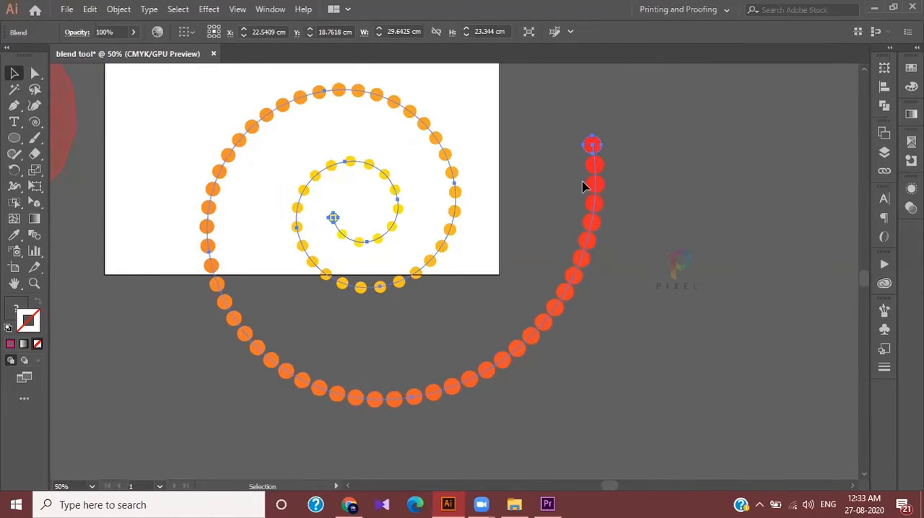
scroll(583, 186, up, 2)
scroll(585, 184, down, 4)
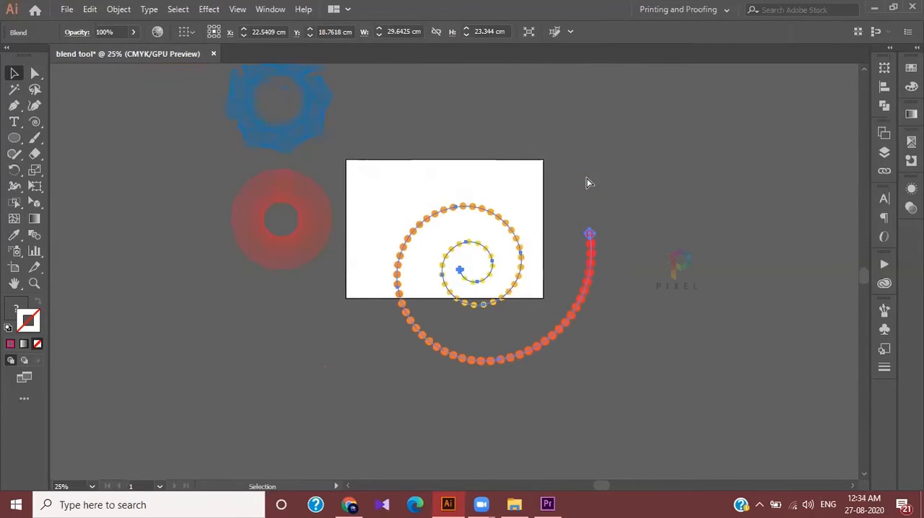
scroll(587, 178, right, 2)
scroll(586, 178, up, 1)
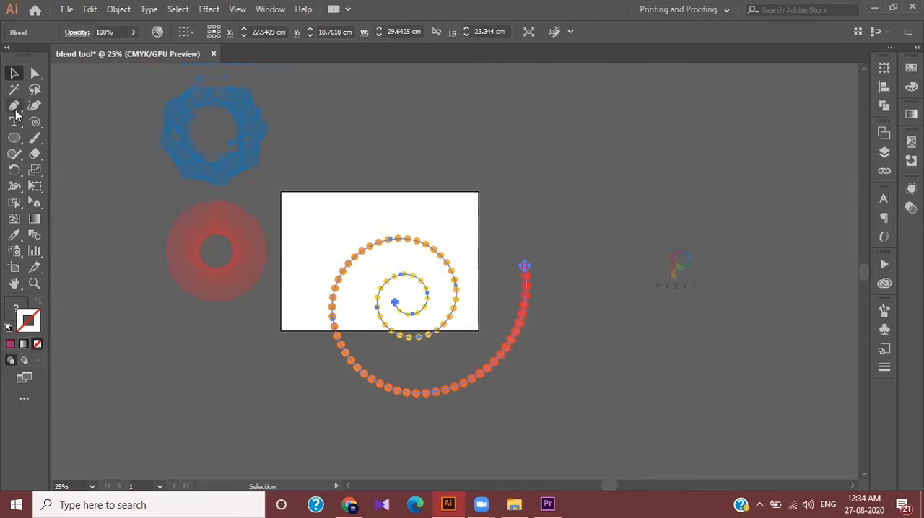
Draw the first arched segment of an open path with the Pen tool in the empty area beside the spiral blend
drag(15, 113, 68, 114)
scroll(451, 210, right, 5)
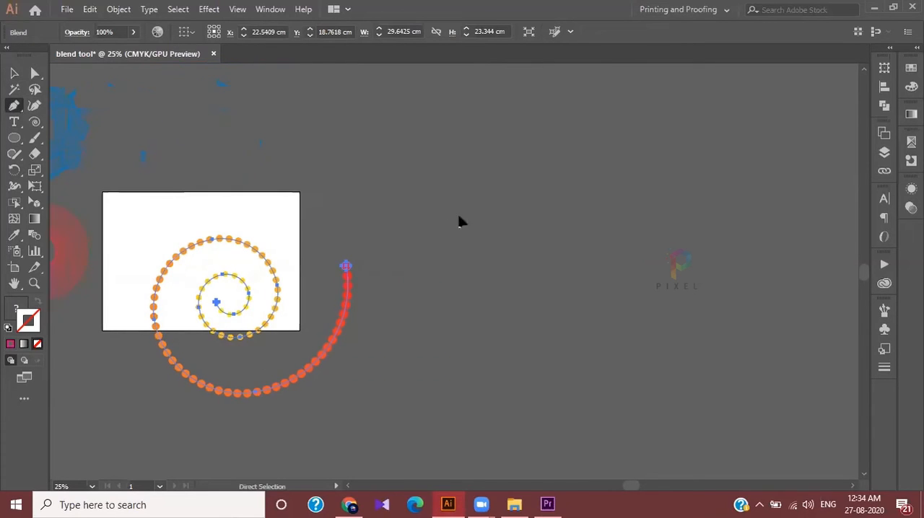
scroll(462, 366, right, 2)
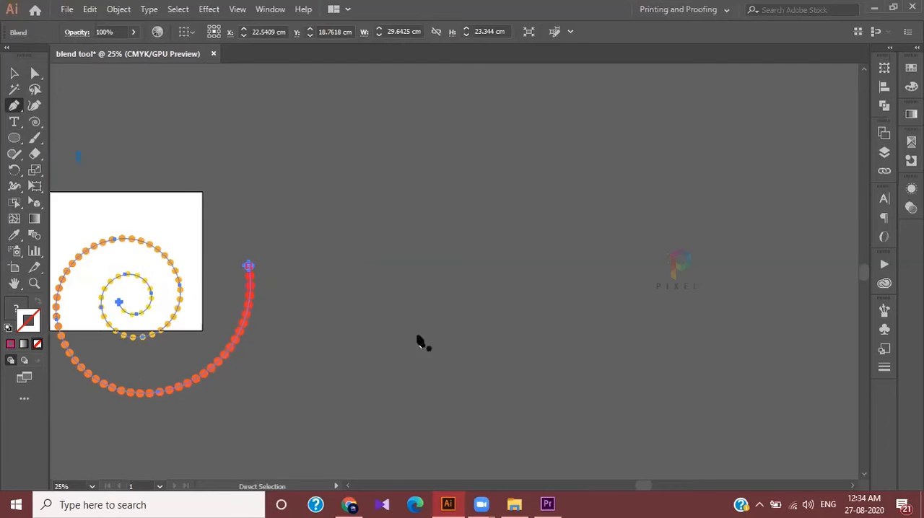
click(321, 354)
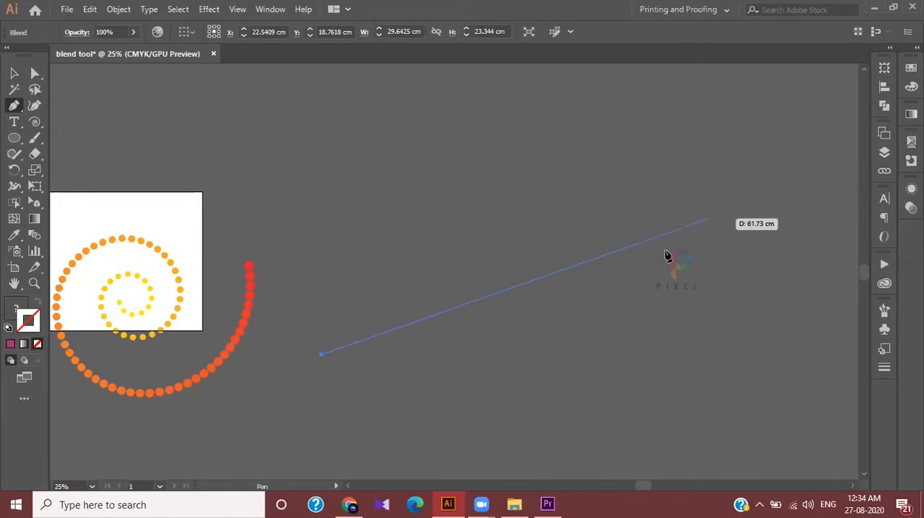
drag(750, 221, 751, 273)
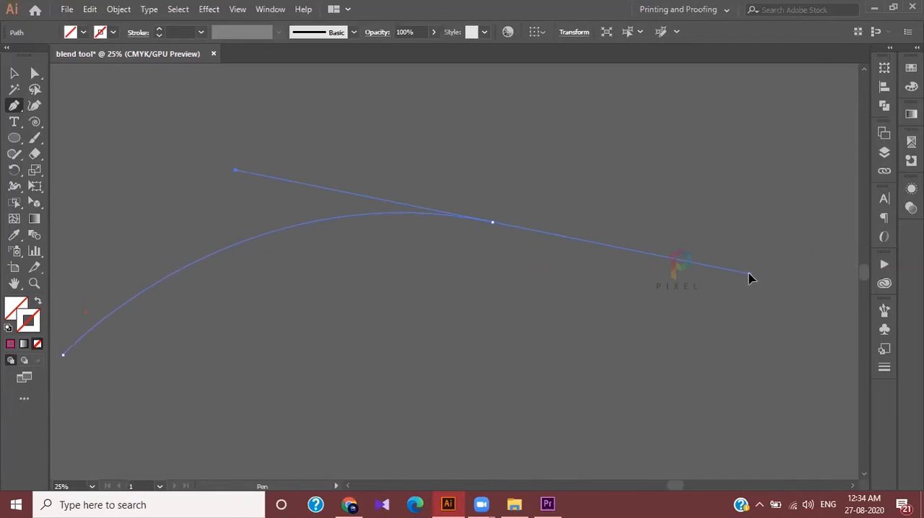
Extend the Pen path with a third smooth anchor far above the second, forming a long S-shaped curve
scroll(730, 235, down, 2)
scroll(754, 219, right, 5)
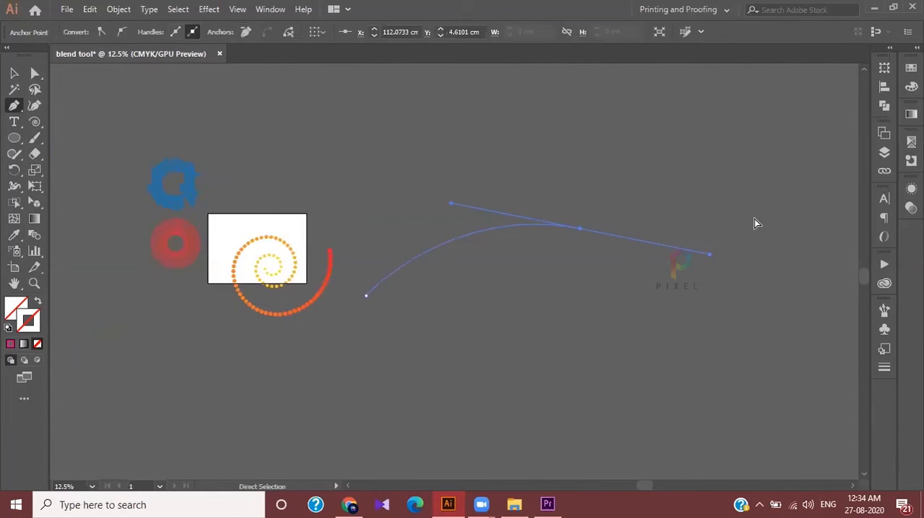
scroll(621, 104, down, 1)
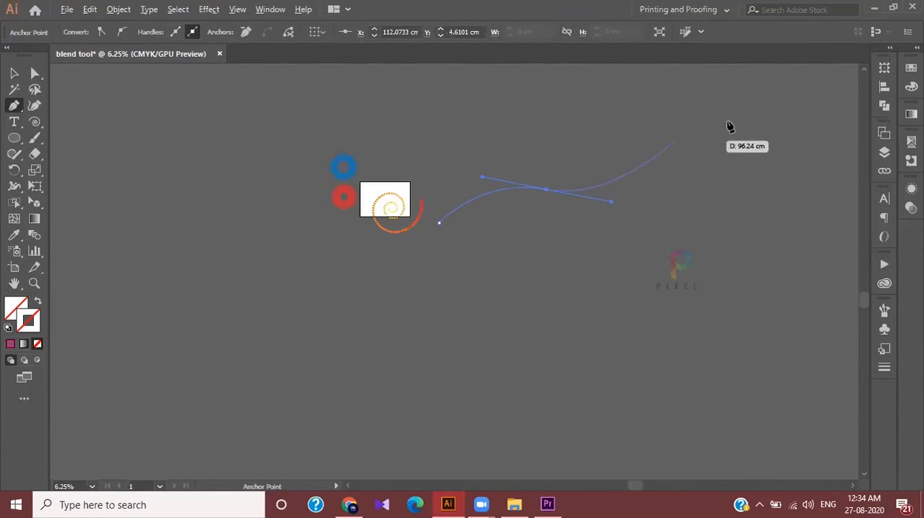
scroll(710, 70, up, 3)
scroll(722, 145, up, 2)
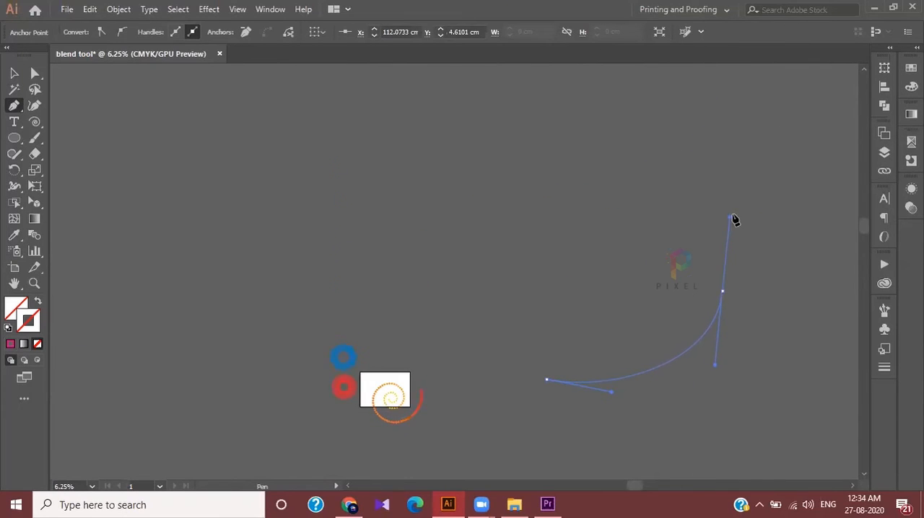
scroll(732, 216, down, 2)
scroll(738, 237, up, 1)
scroll(743, 238, right, 2)
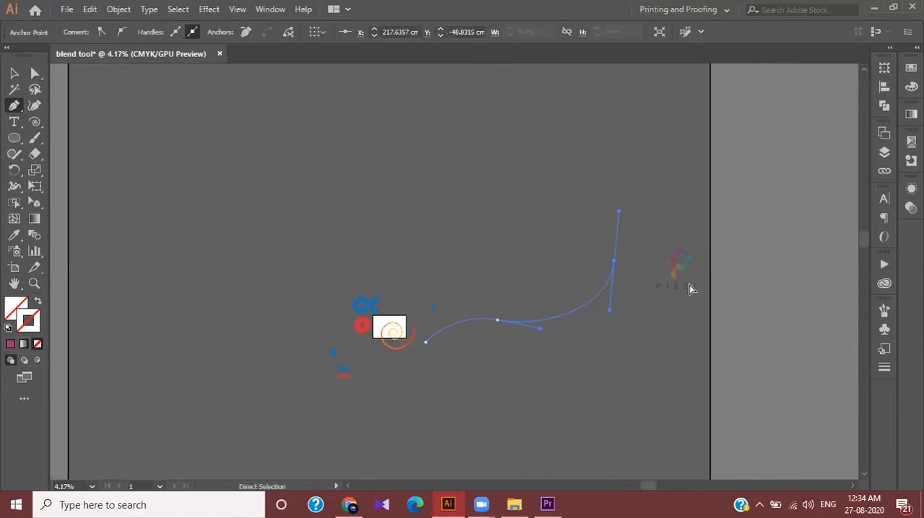
Finish the curved path, give it a magenta 1 pt stroke, and select it
click(10, 344)
click(14, 74)
click(583, 286)
drag(500, 283, 561, 358)
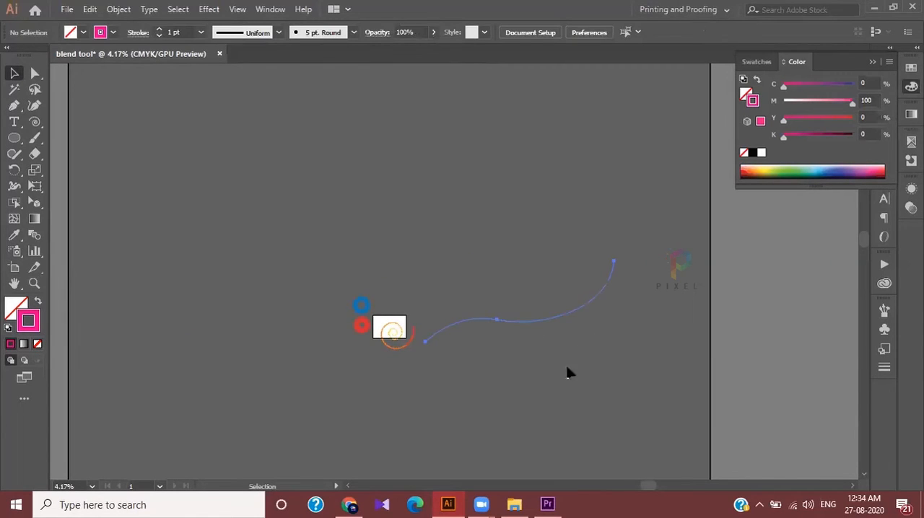
scroll(585, 374, up, 2)
scroll(588, 368, right, 2)
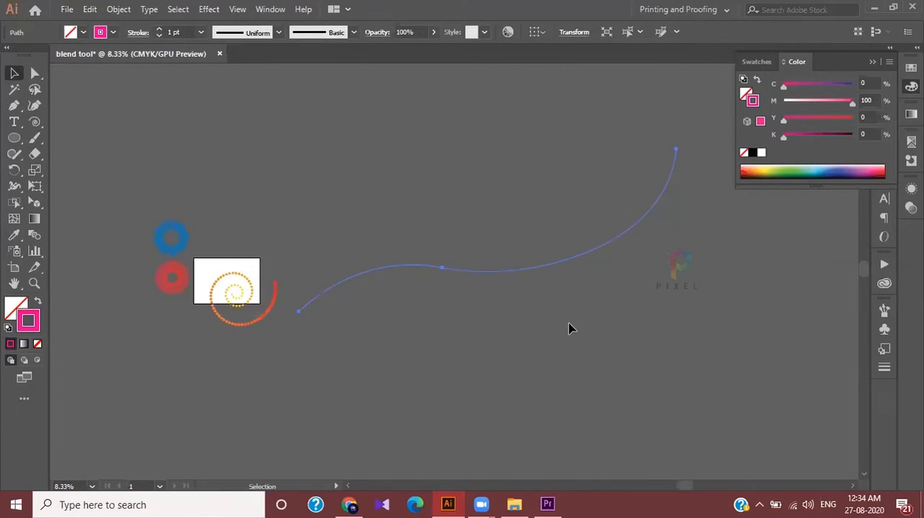
click(458, 194)
scroll(397, 244, up, 1)
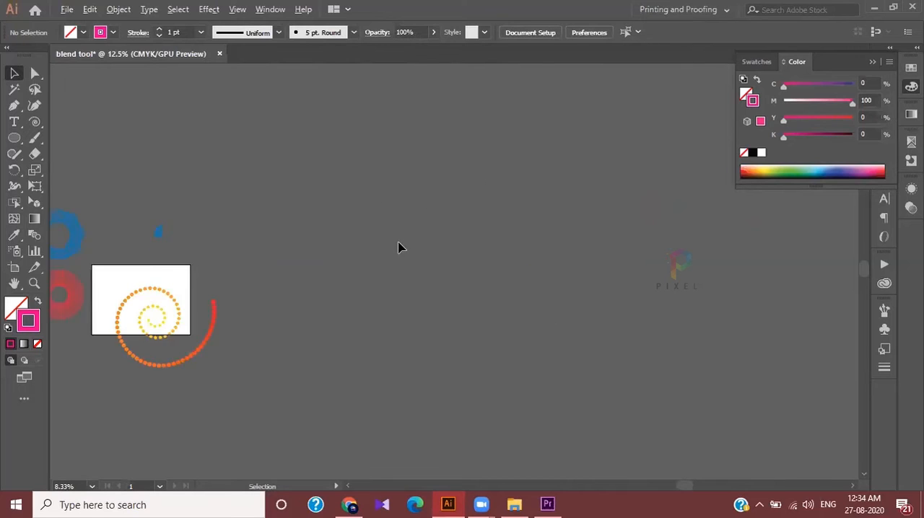
click(385, 278)
scroll(402, 268, down, 2)
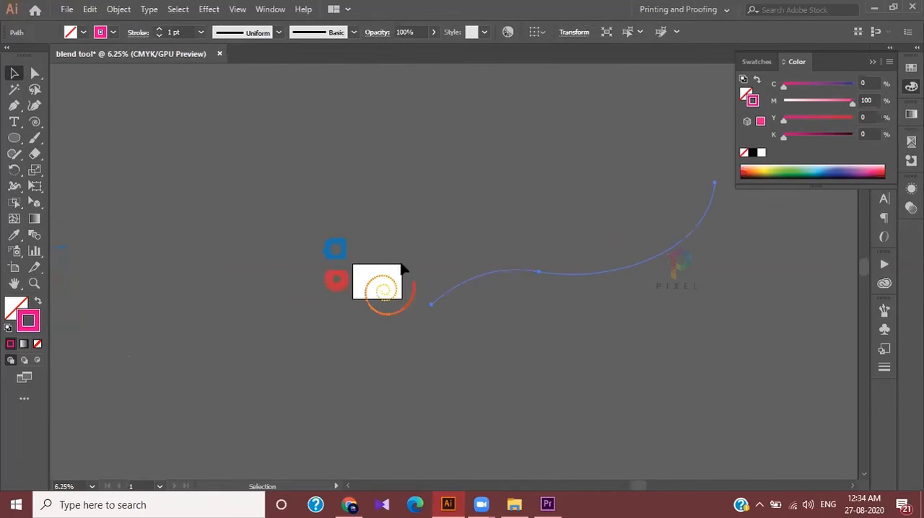
Draw a large five-pointed star away from the other artwork, with no stroke and the C=35 M=100 Y=35 K=10 swatch as fill
click(14, 137)
click(68, 202)
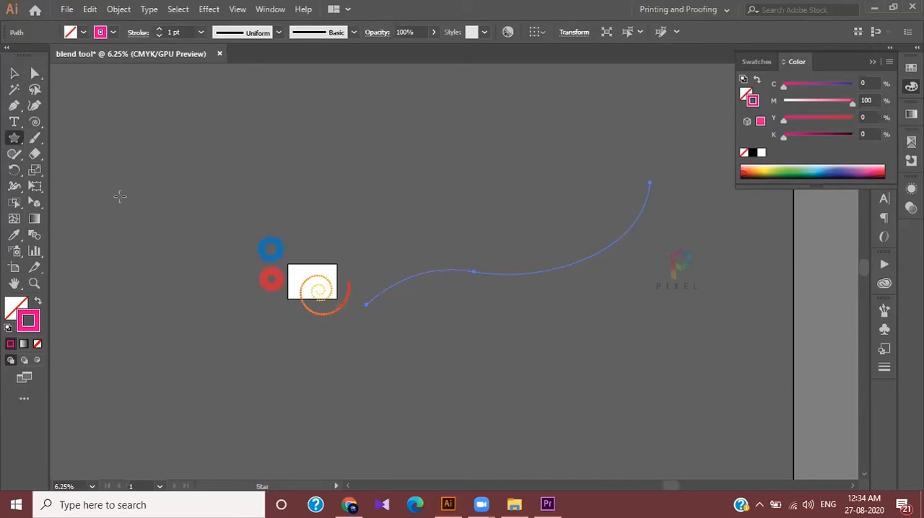
drag(157, 155, 182, 175)
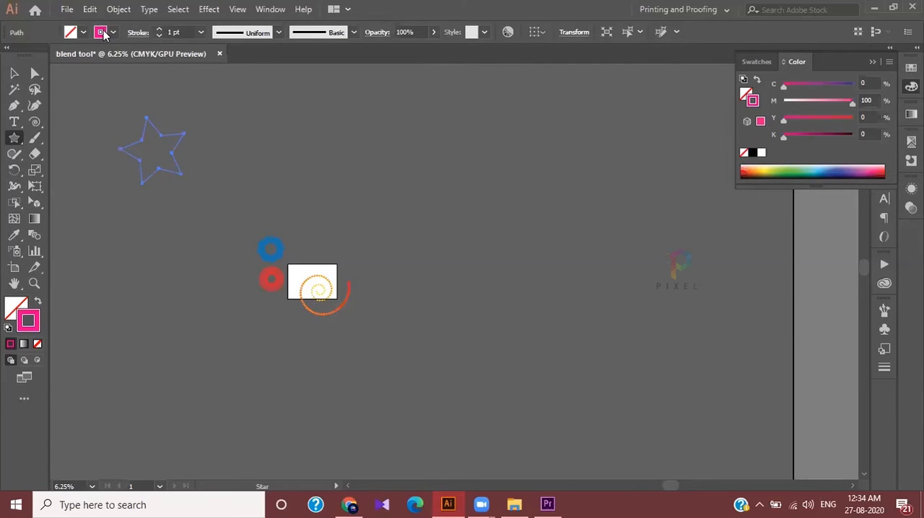
click(113, 33)
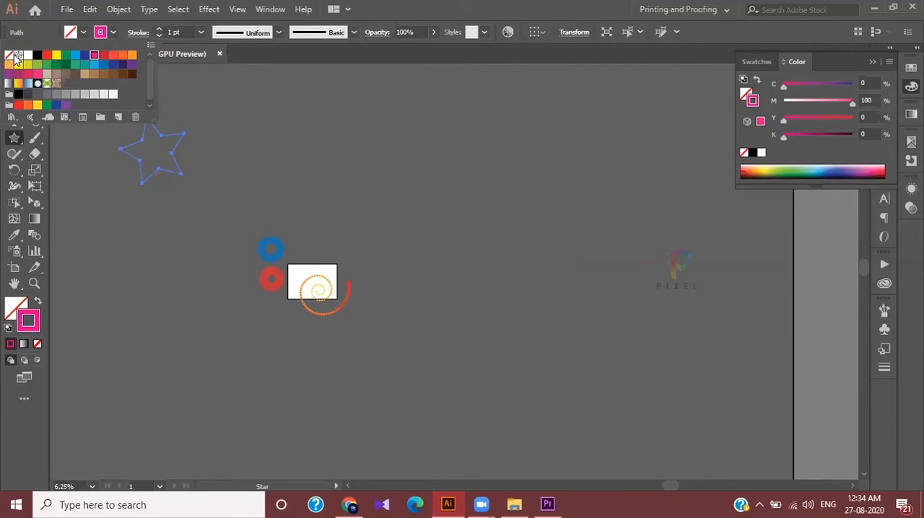
click(11, 55)
click(81, 32)
click(82, 35)
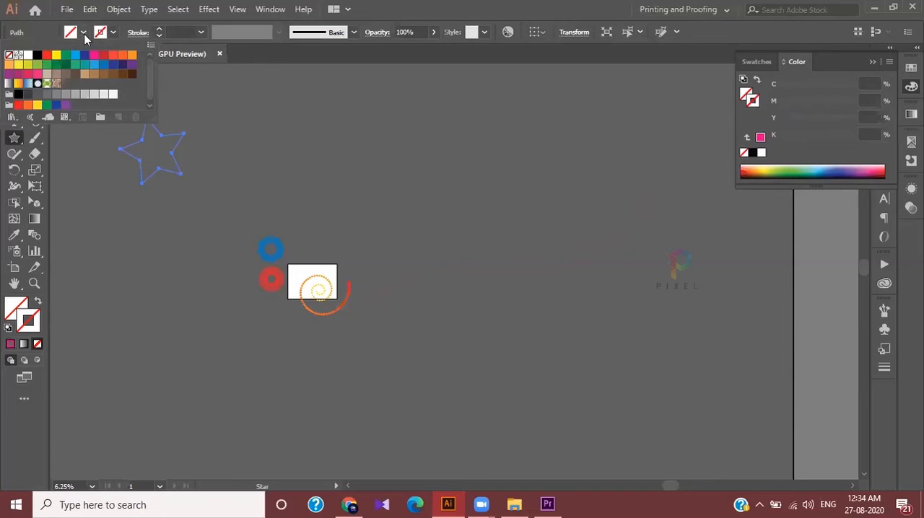
click(18, 74)
click(340, 96)
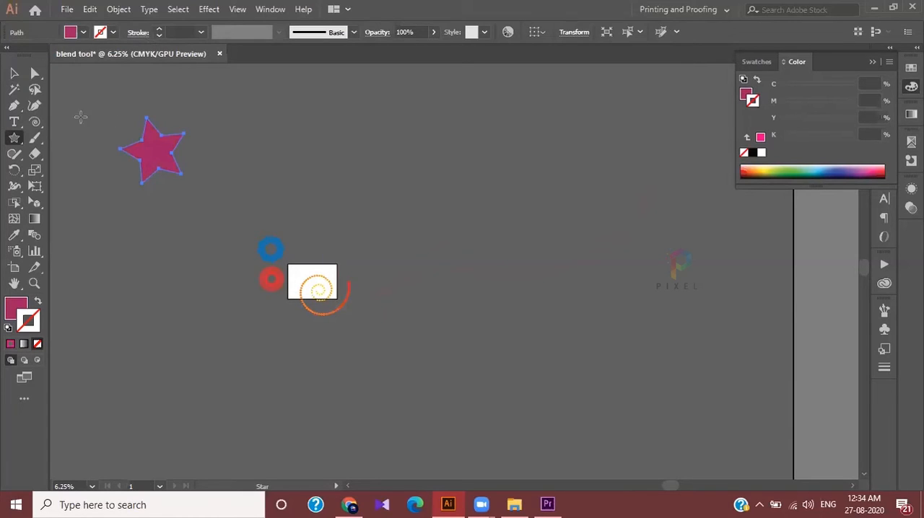
Draw a much smaller star level with the large one and fill it with a light blue swatch
drag(447, 139, 458, 150)
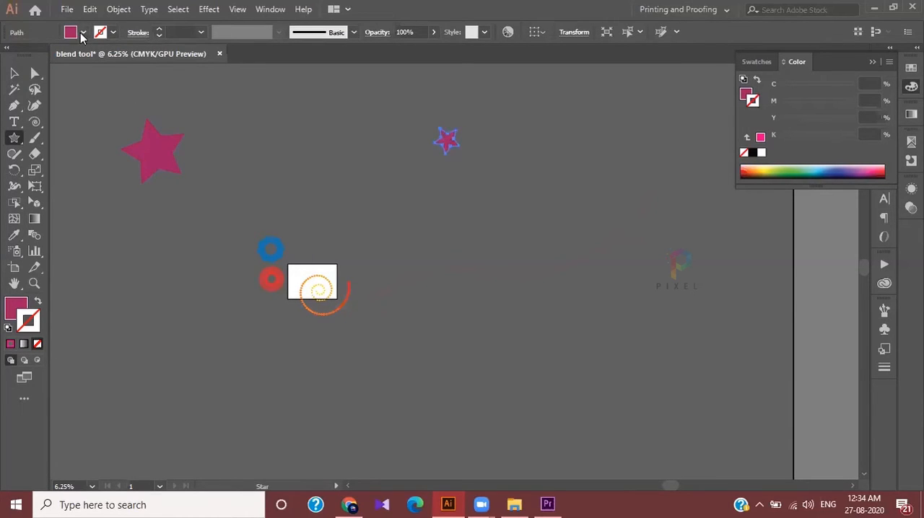
click(83, 33)
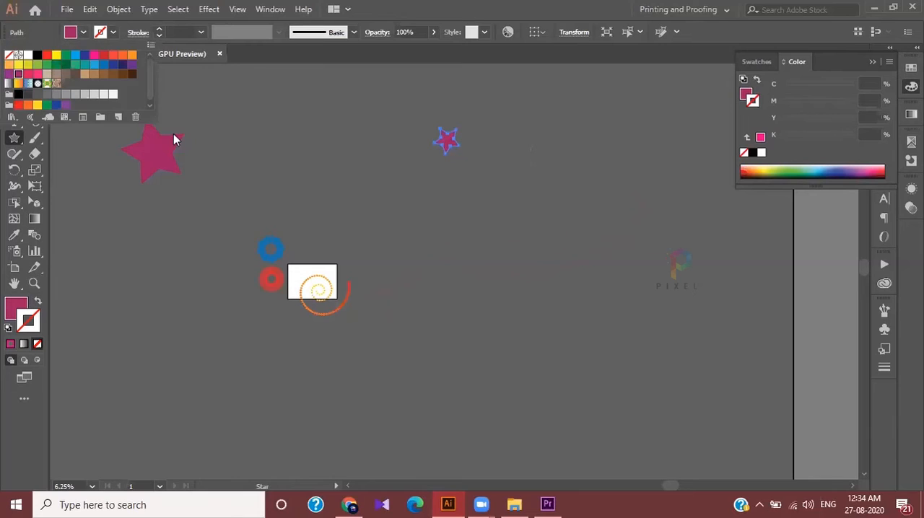
click(97, 65)
click(289, 108)
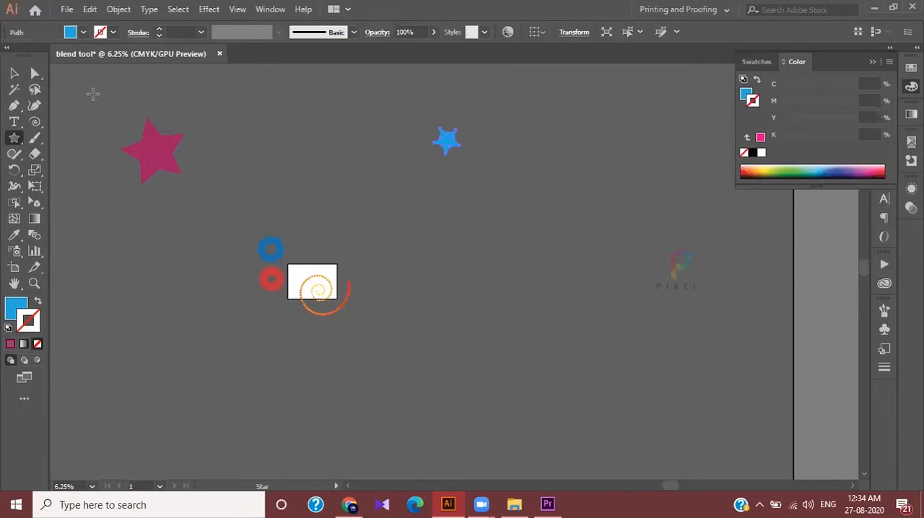
Select both stars and make a blend between them
click(13, 73)
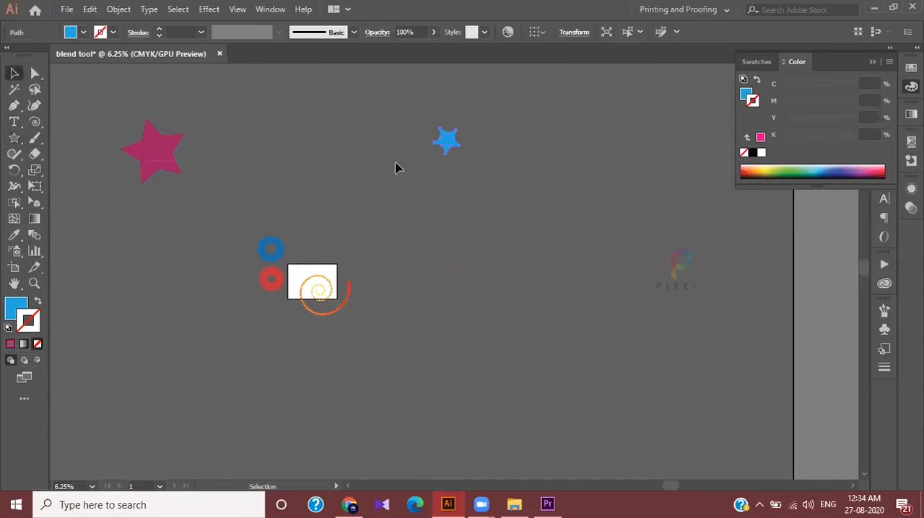
drag(488, 158, 485, 158)
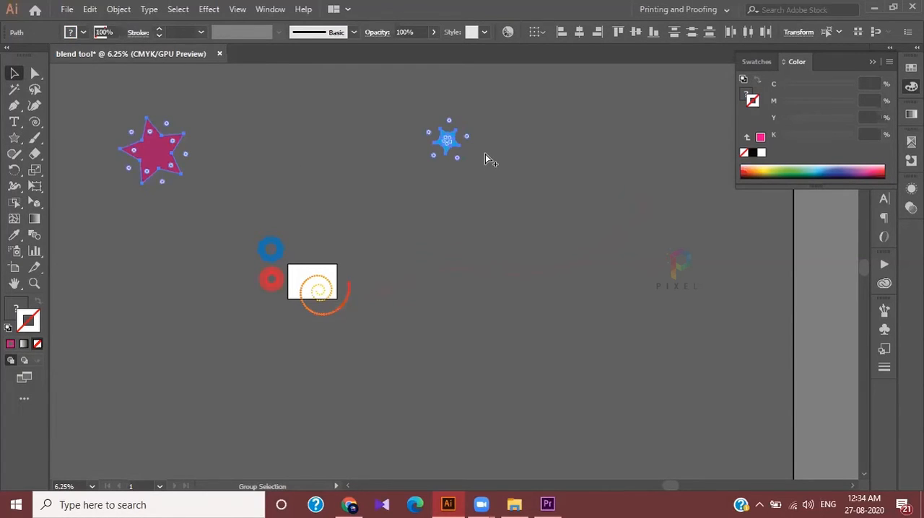
key(ctrl+alt+b)
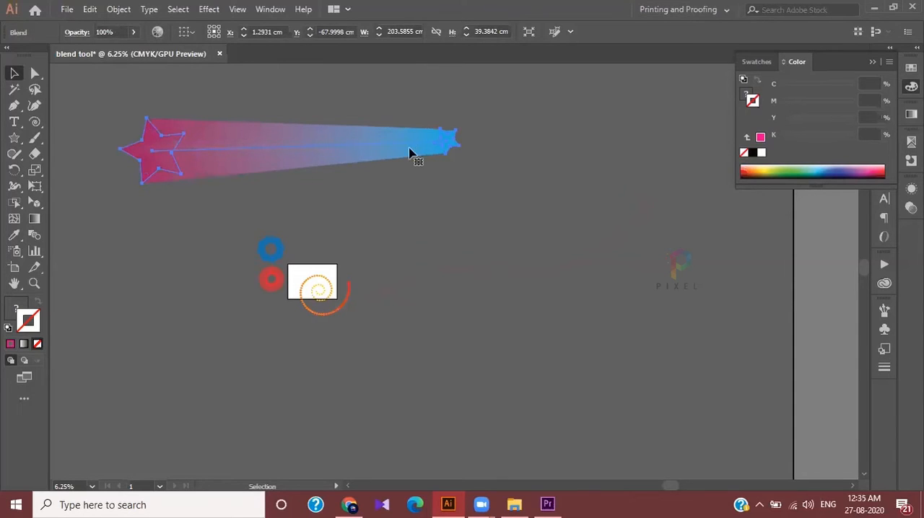
Open the star blend's options, turn on the preview, and set the spacing to 10 specified steps
double_click(33, 237)
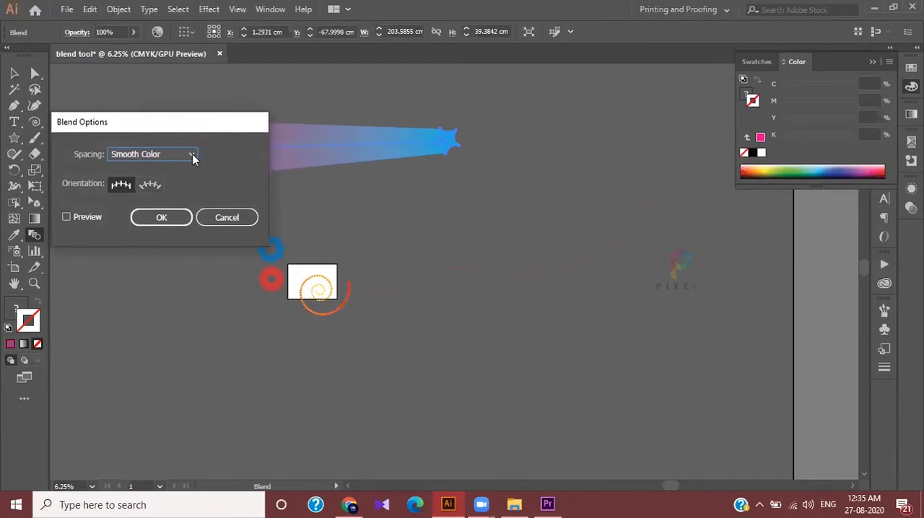
click(193, 155)
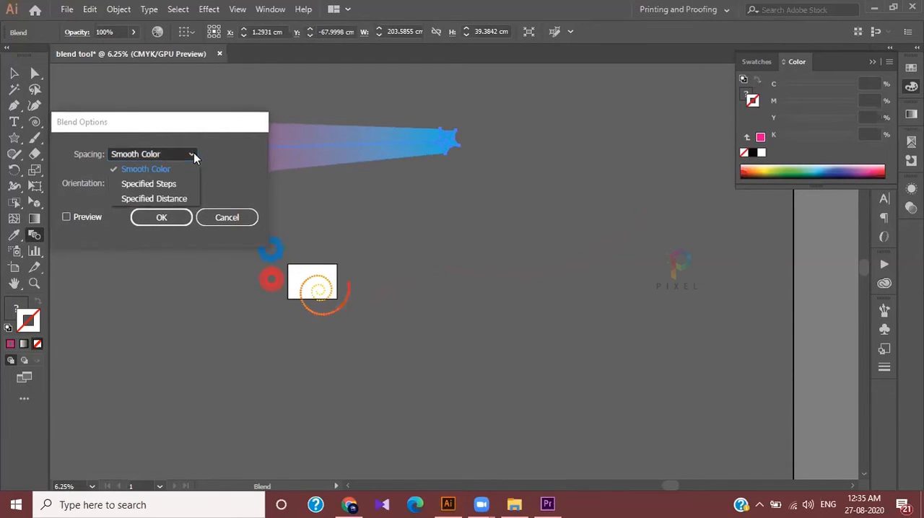
click(149, 184)
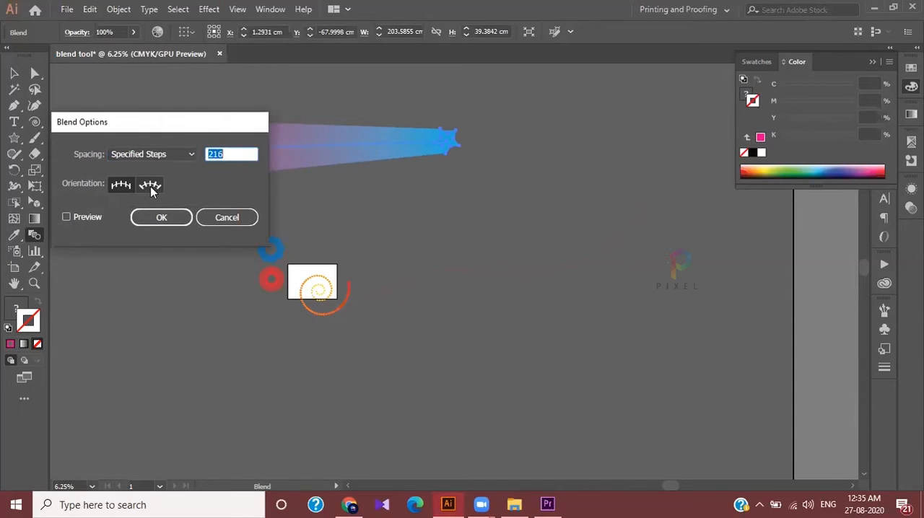
click(69, 217)
click(215, 159)
text(10)
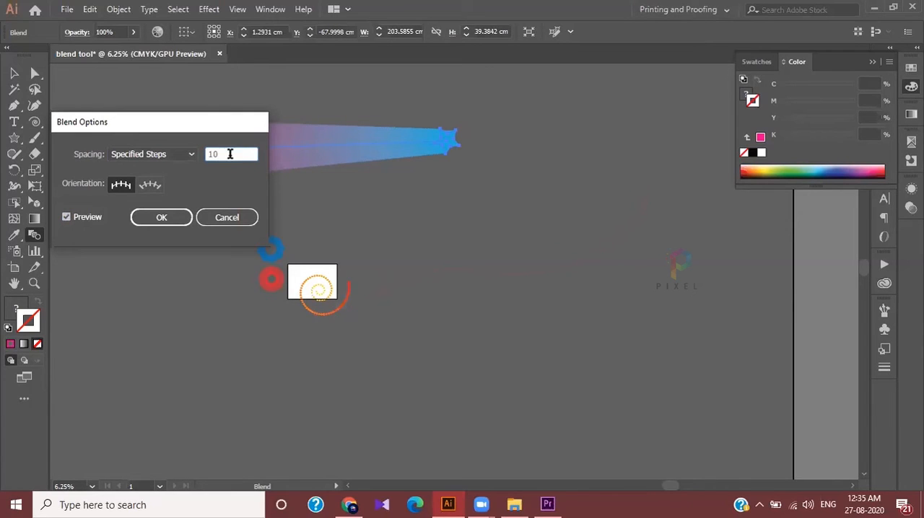
key(Tab)
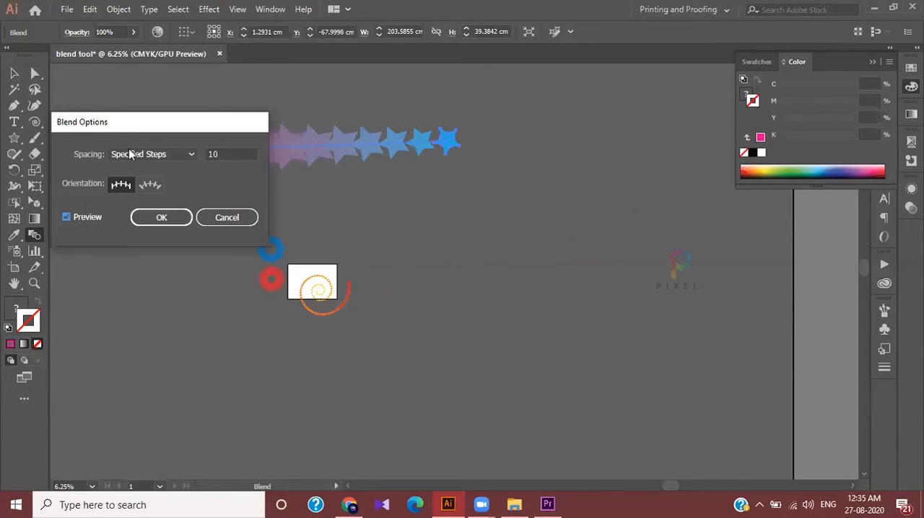
Move the blend options clear of the stars, reduce the specified steps to 4, and apply them
drag(151, 125, 682, 136)
click(758, 164)
key(Down)
key(Down)
key(Down)
key(Down)
key(Down)
key(Down)
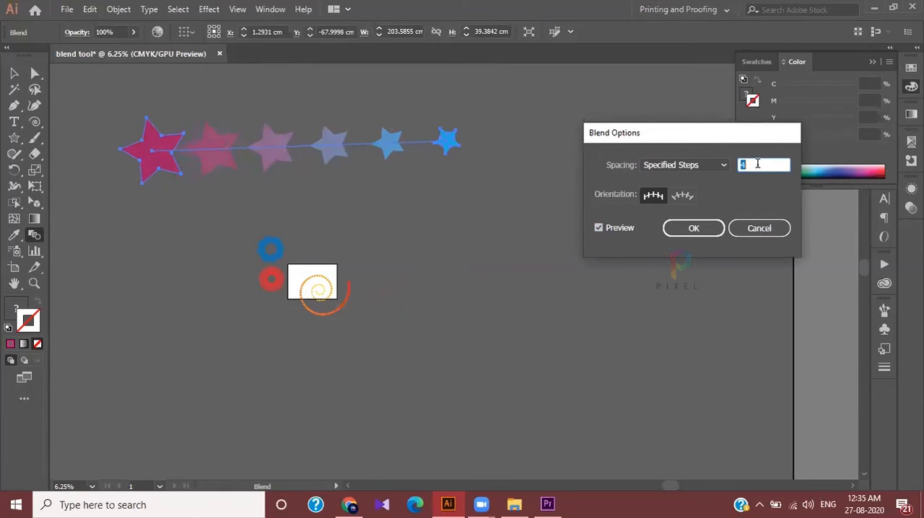
click(692, 228)
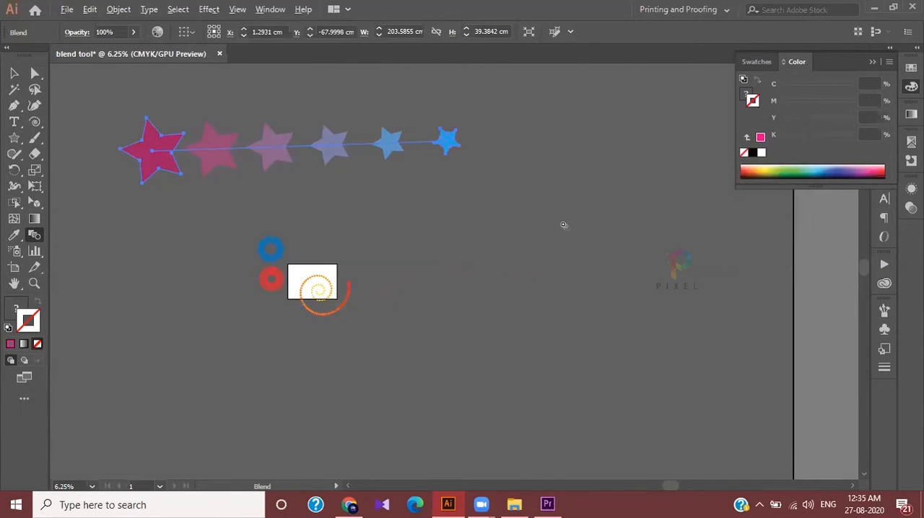
key(ctrl+minus)
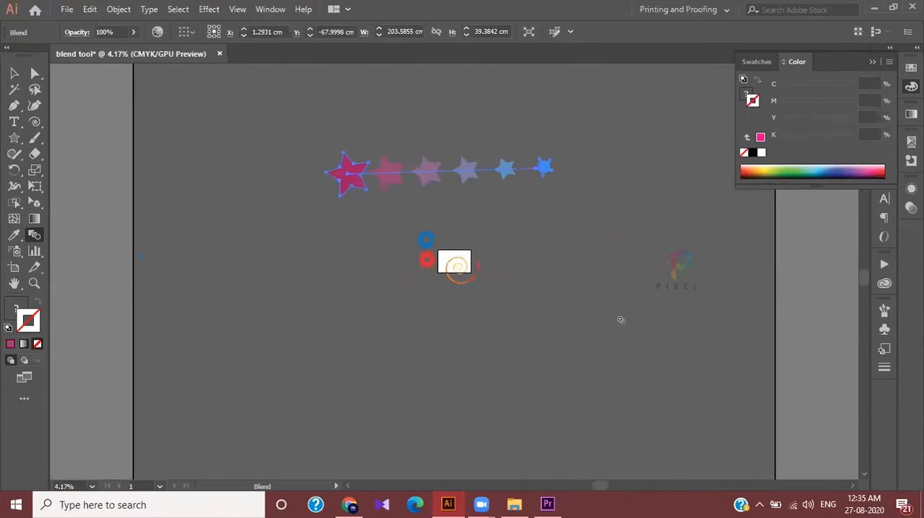
Move the star blend above the S-shaped path and select the blend and the path together
click(14, 74)
drag(586, 215, 671, 347)
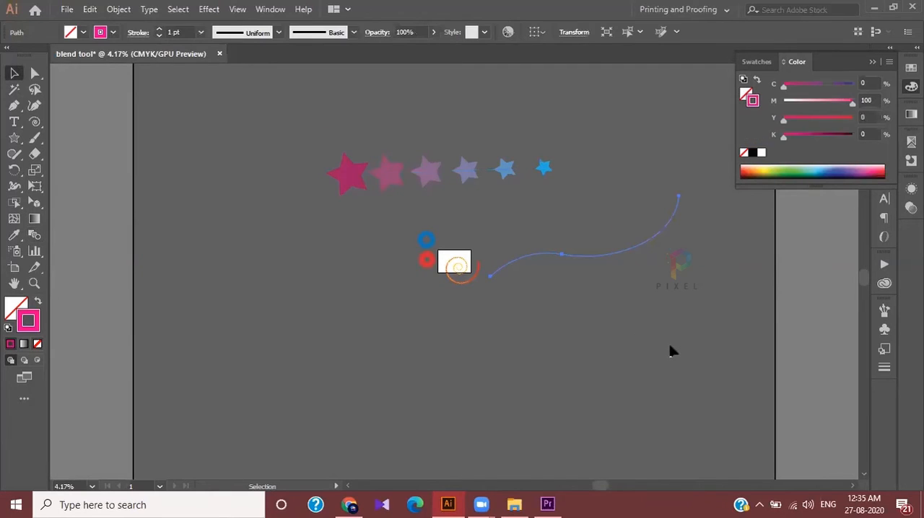
drag(663, 299, 625, 209)
drag(506, 172, 630, 170)
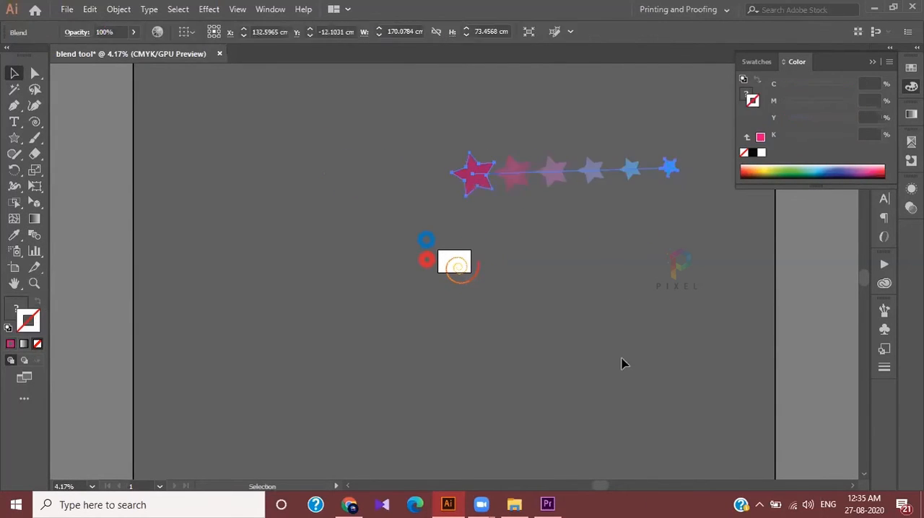
click(577, 150)
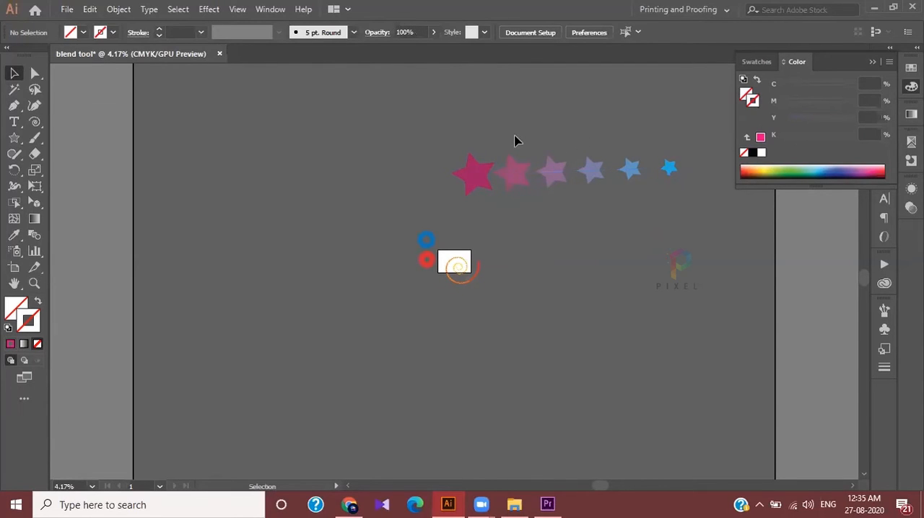
key(ctrl+a)
scroll(669, 366, right, 5)
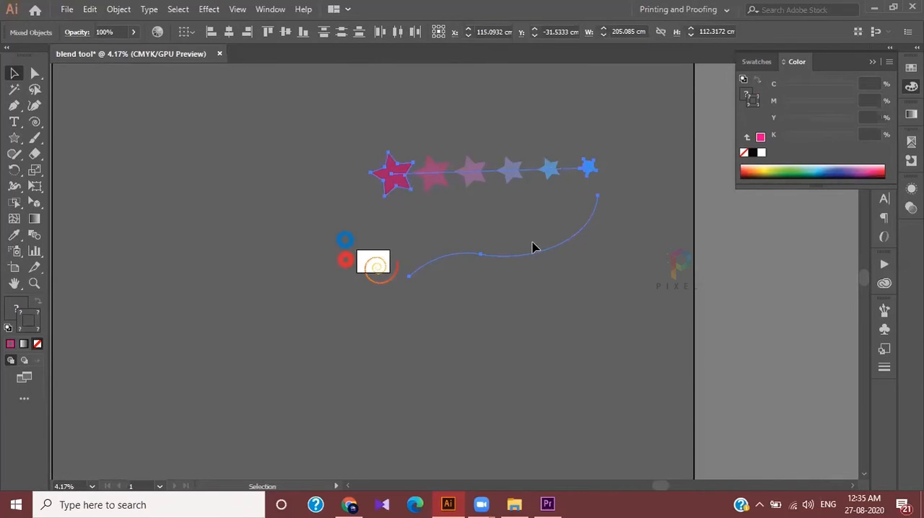
Try to make a blend between the star blend and the S-shaped path, and undo it
click(119, 10)
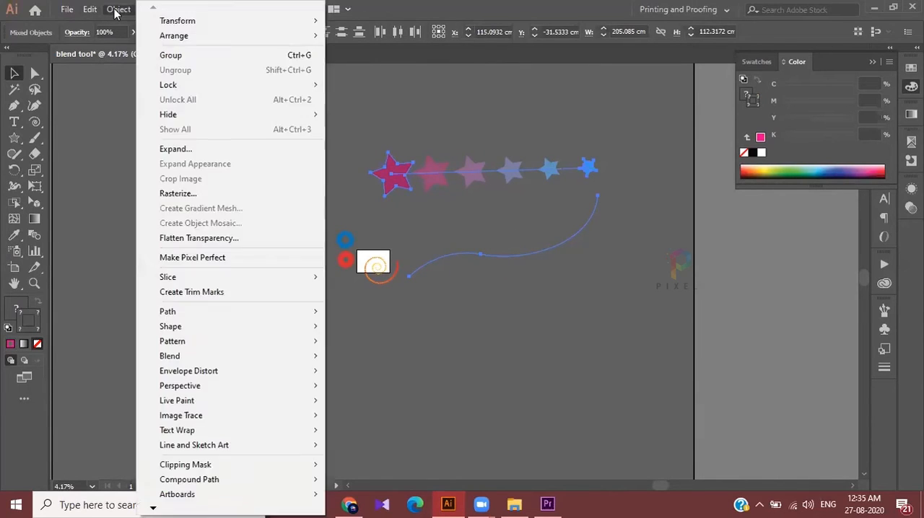
mouse_move(189, 356)
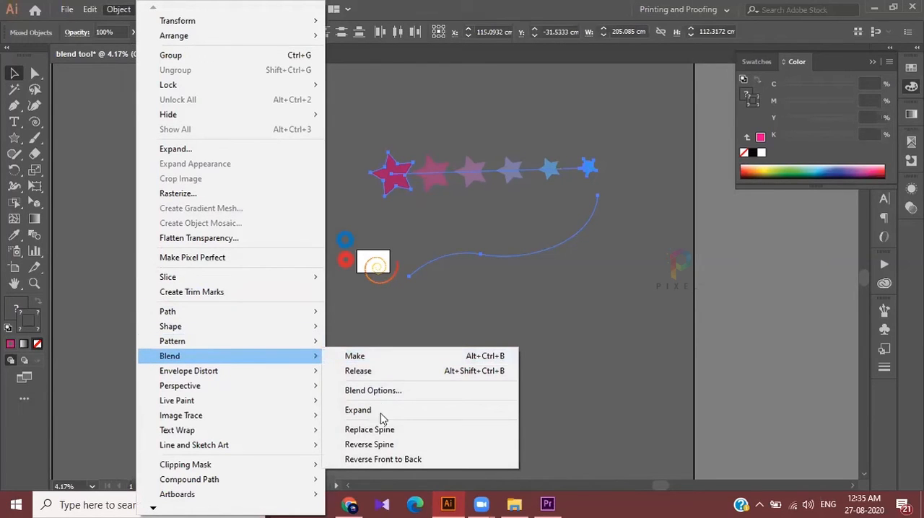
click(368, 358)
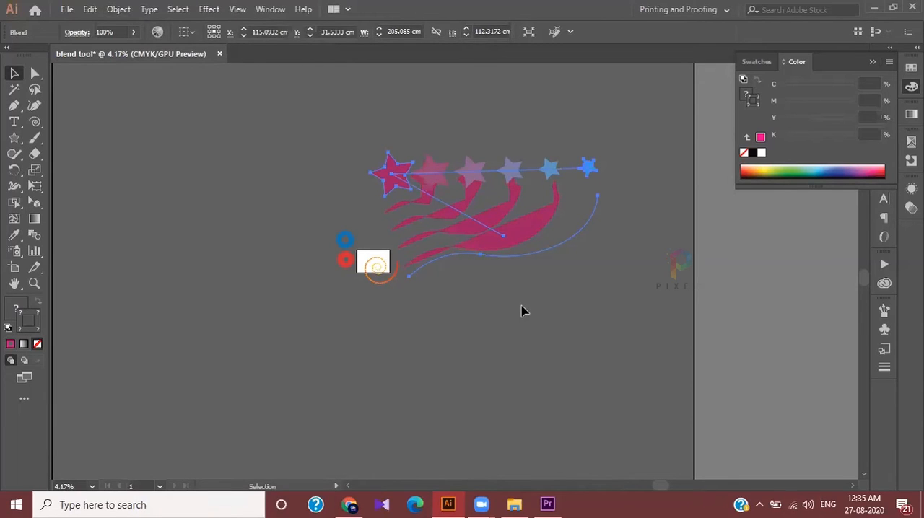
key(ctrl+z)
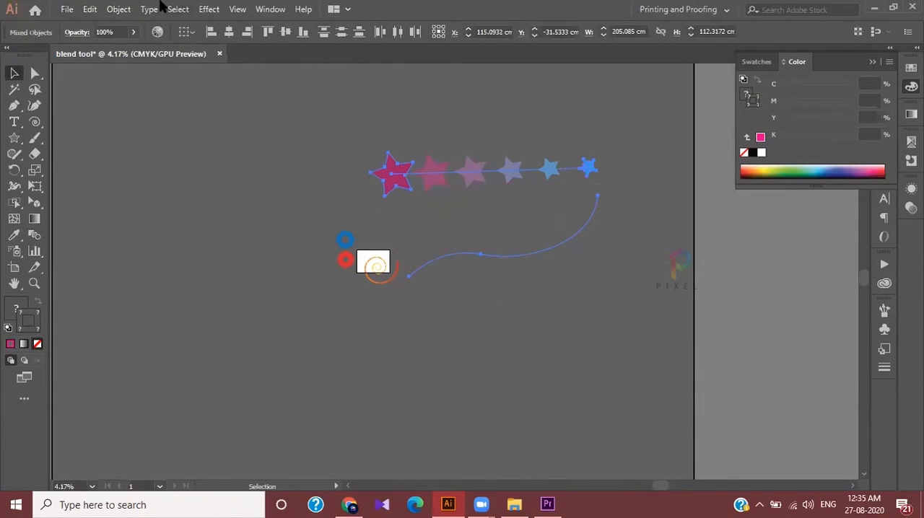
Replace the star blend's spine with the selected S-shaped path
click(122, 9)
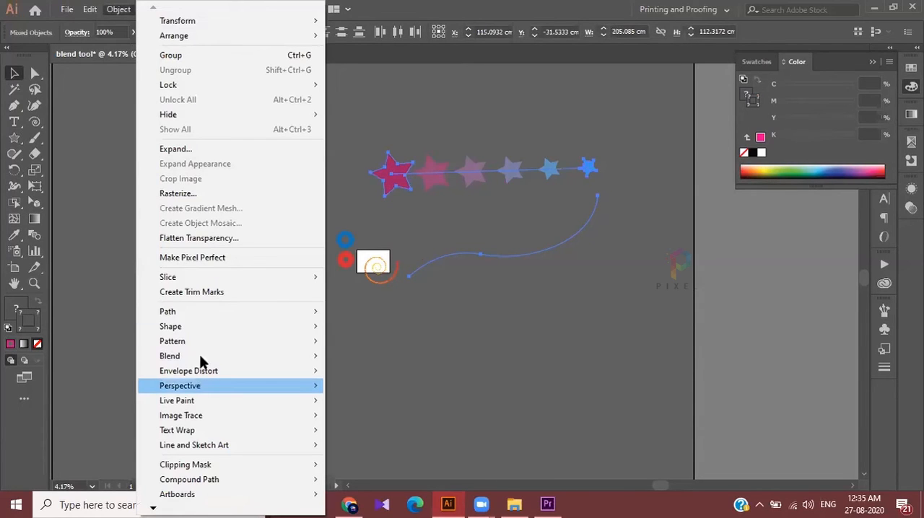
mouse_move(216, 361)
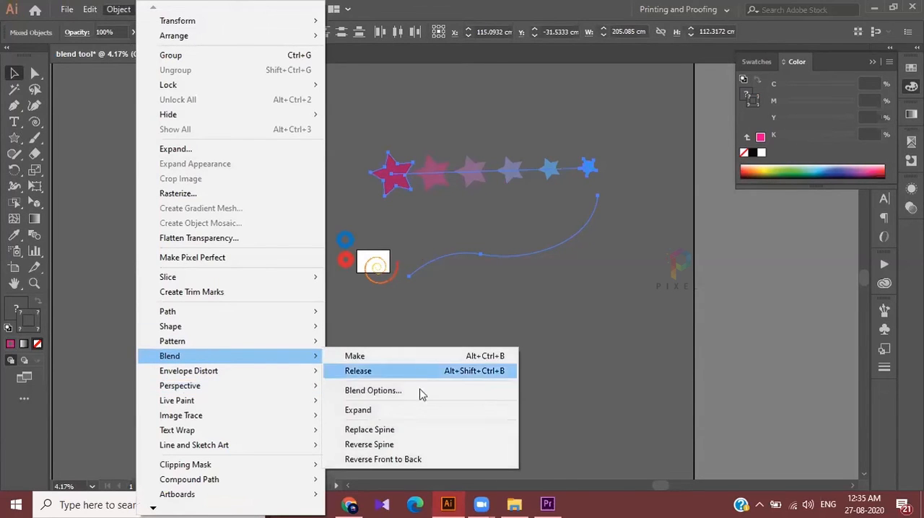
click(395, 432)
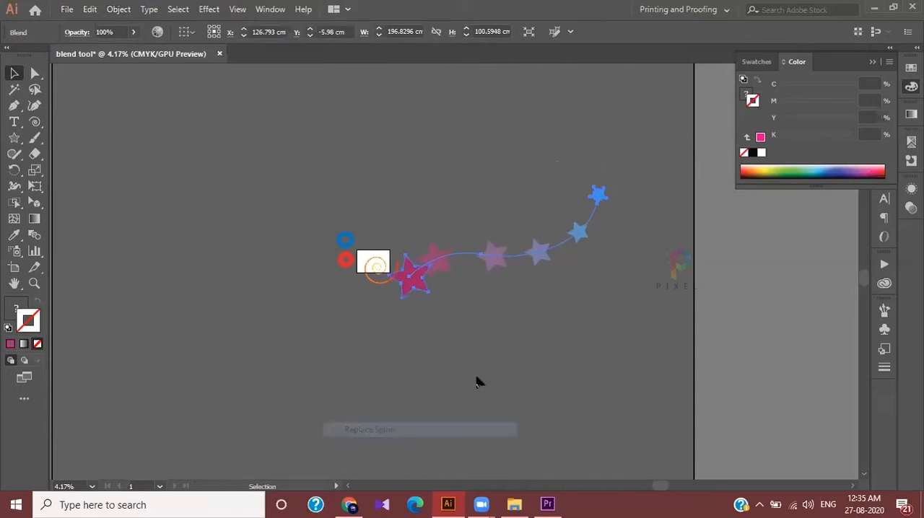
scroll(559, 256, up, 2)
key(v)
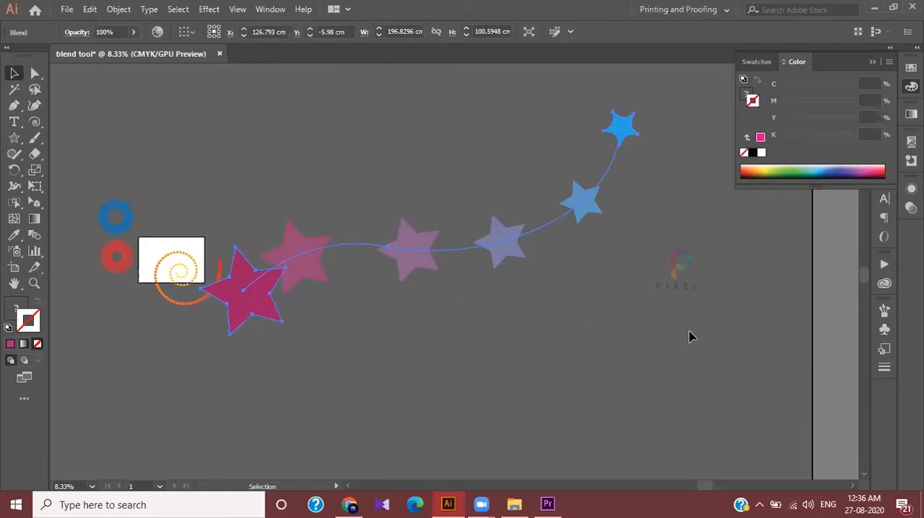
Turn on the preview in the star blend's options, raise the specified steps to 8, and apply them
double_click(34, 235)
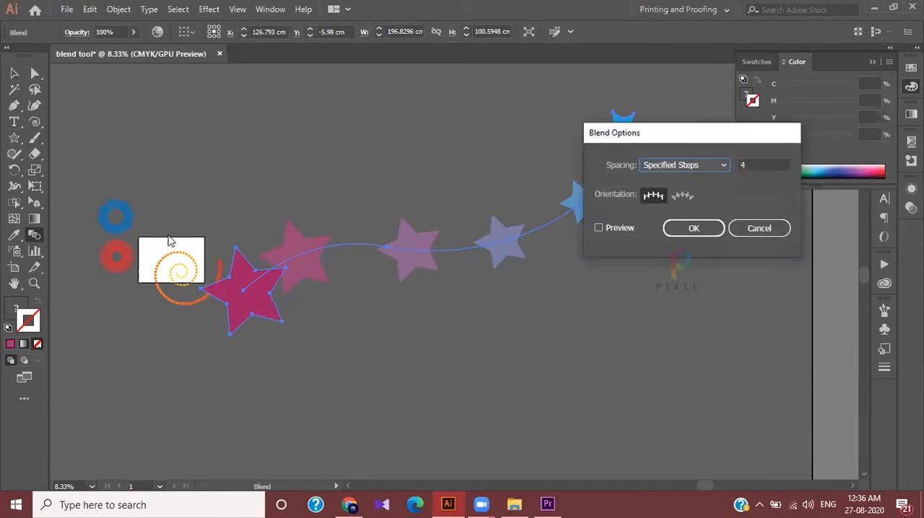
click(758, 165)
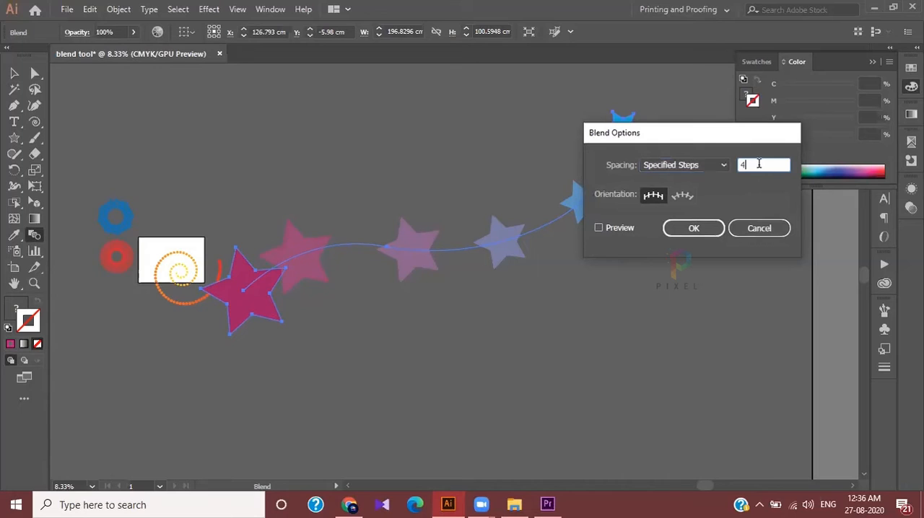
click(628, 228)
click(751, 166)
key(Up)
key(Up)
key(Up)
key(Up)
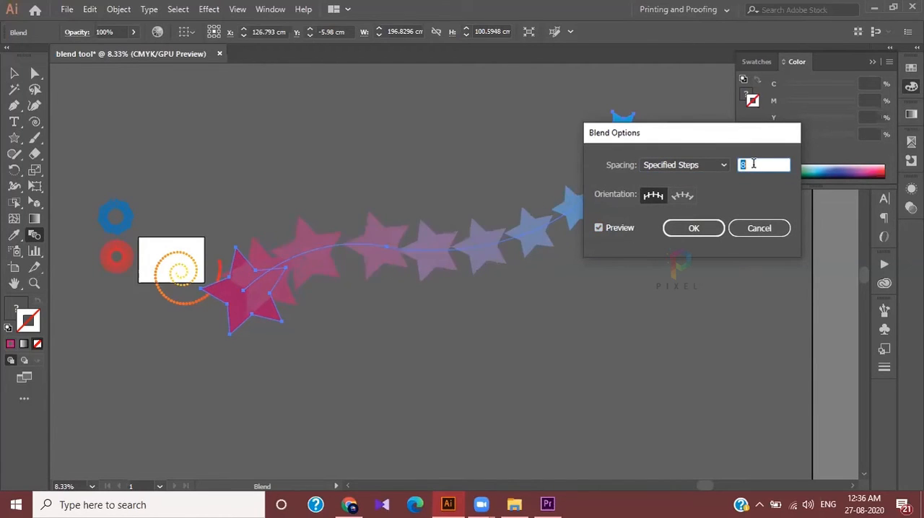
click(691, 230)
key(ctrl+minus)
key(ctrl+plus)
Move the curved star blend higher above the artboard and deselect it
click(14, 73)
drag(462, 247, 465, 176)
click(536, 303)
key(ctrl+minus)
scroll(536, 300, right, 3)
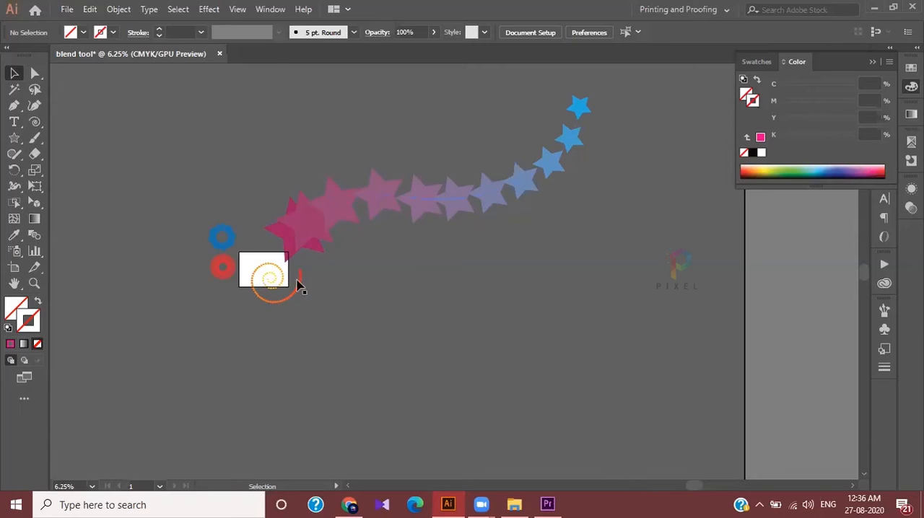
Delete all artwork, fit the empty artboard in the window, and collapse the color settings
scroll(336, 301, up, 5)
scroll(350, 293, left, 9)
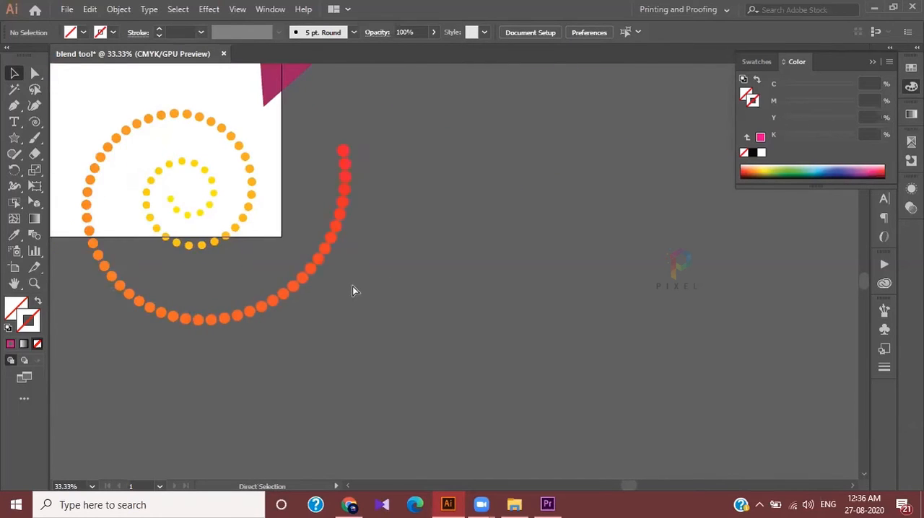
scroll(402, 301, up, 2)
scroll(402, 301, right, 5)
scroll(354, 283, down, 5)
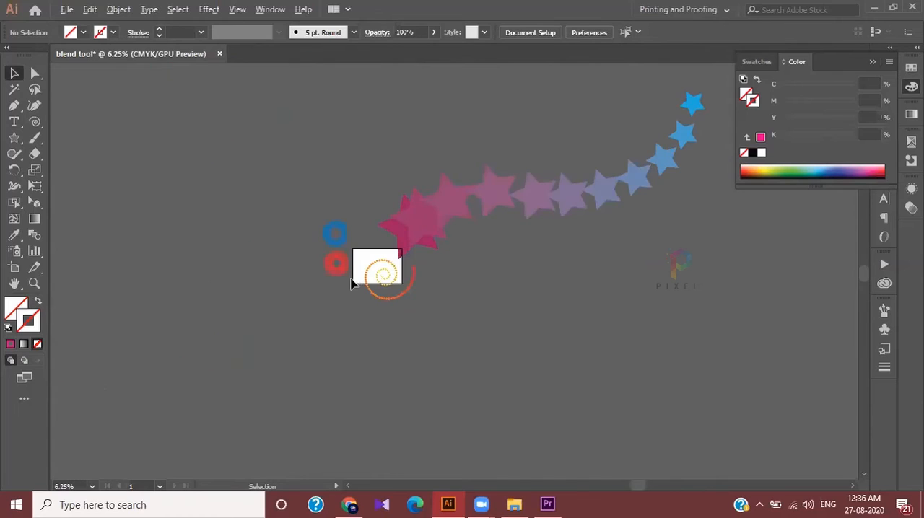
key(ctrl+a)
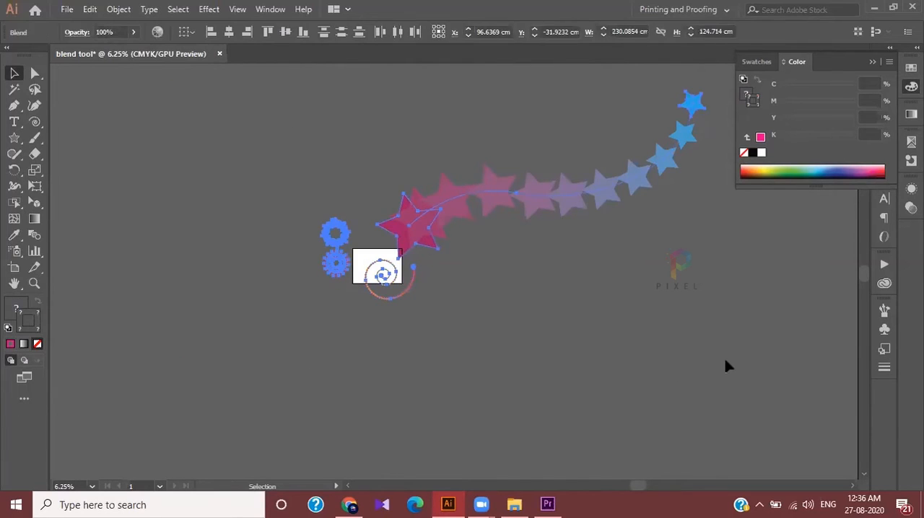
key(Delete)
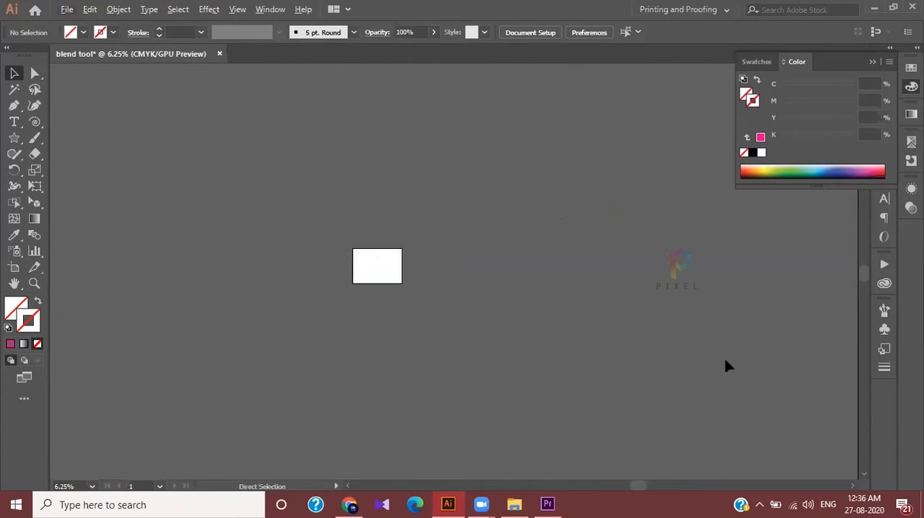
key(ctrl+0)
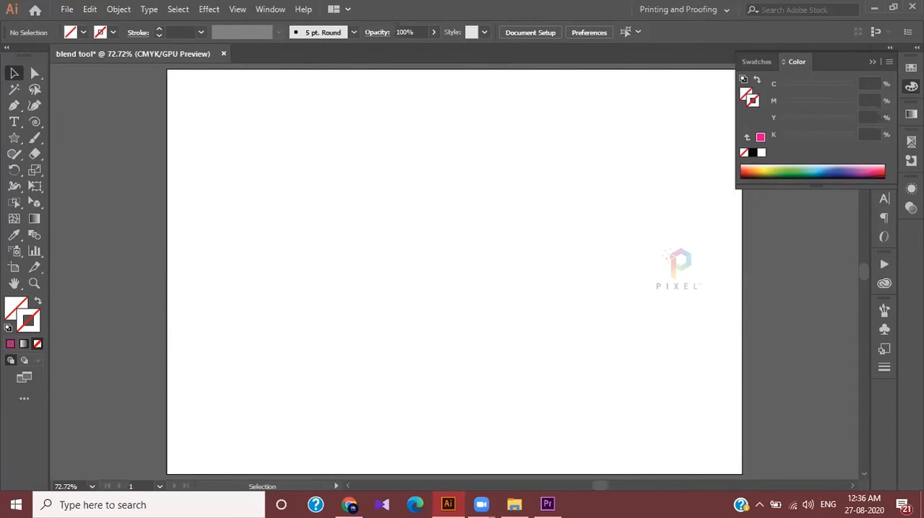
click(873, 63)
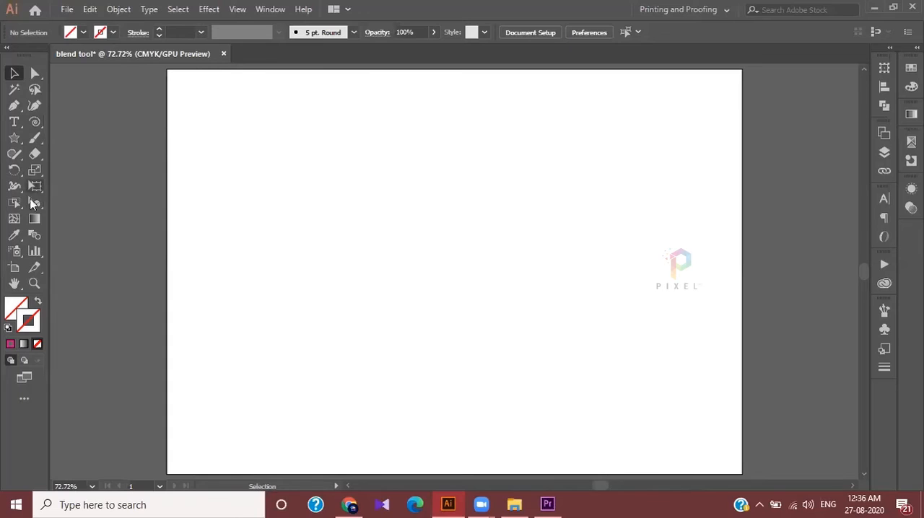
Draw a long diagonal straight line across the artboard and give it a bright red 2 pt stroke
drag(35, 122, 120, 125)
drag(194, 446, 433, 162)
double_click(31, 329)
drag(725, 122, 737, 103)
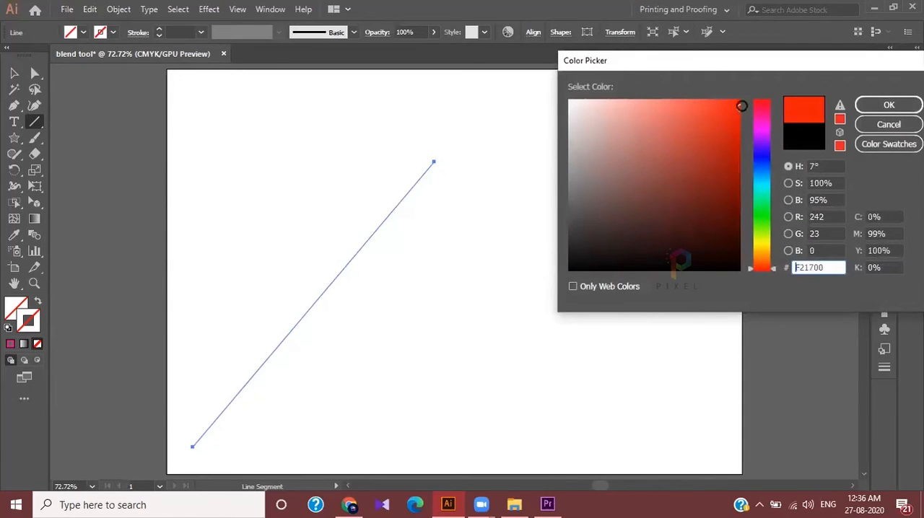
click(860, 107)
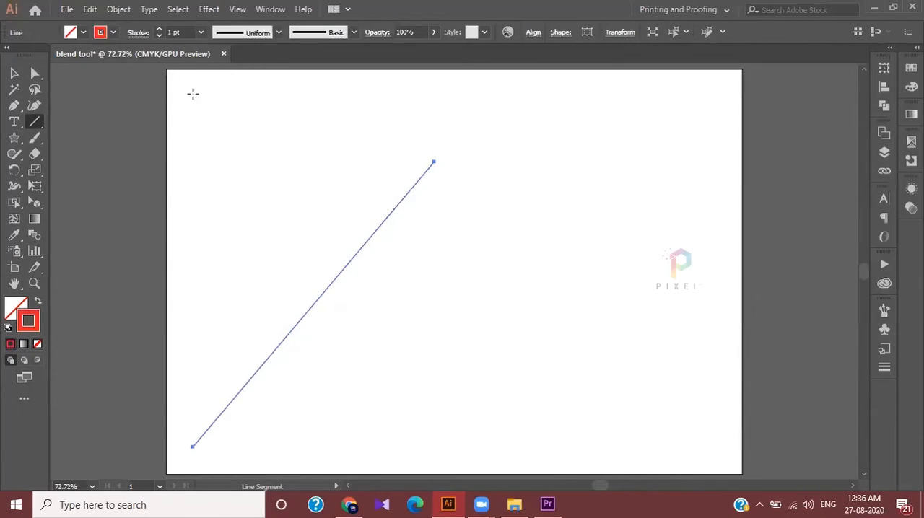
click(159, 29)
Draw five more red straight lines at varied angles across the artboard, letting some cross each other and extend past its edges
drag(180, 409, 672, 287)
drag(291, 454, 656, 145)
drag(496, 436, 806, 203)
drag(235, 428, 206, 86)
scroll(359, 493, down, 2)
scroll(358, 493, right, 2)
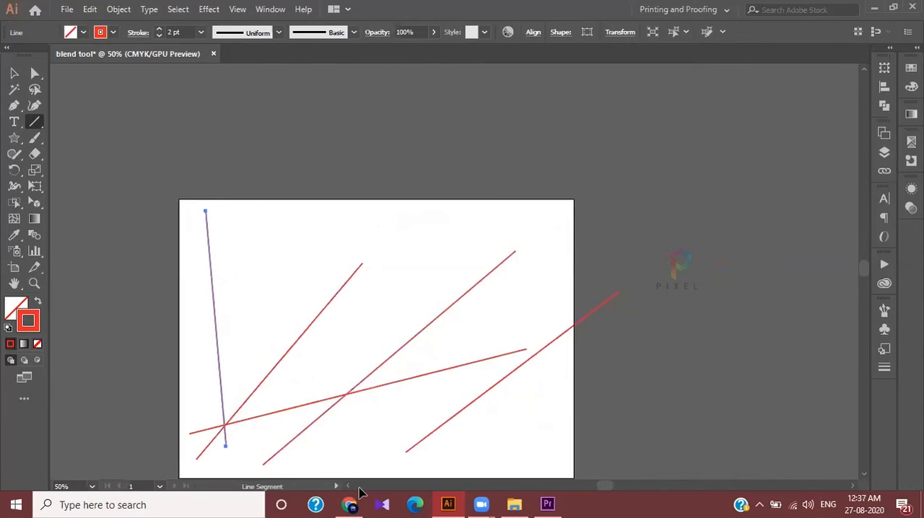
scroll(359, 492, down, 2)
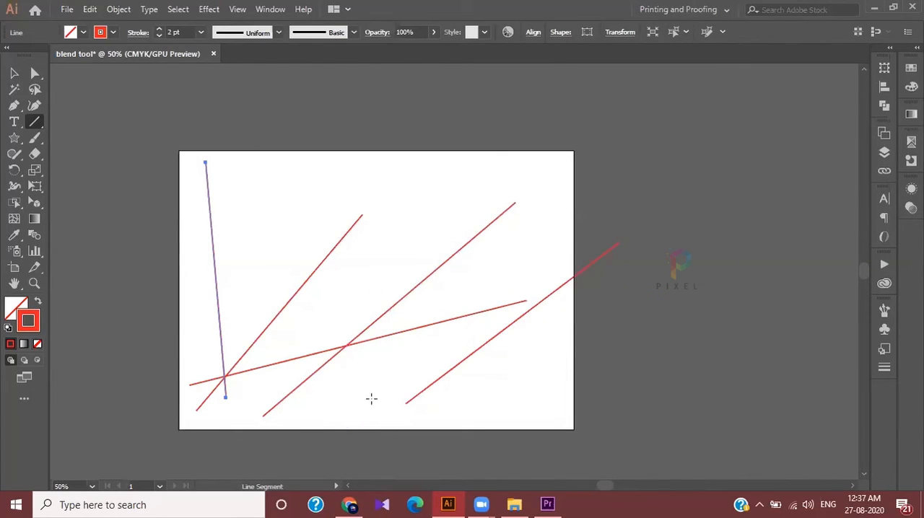
mouse_move(382, 421)
mouse_down()
mouse_move(394, 247)
mouse_move(420, 127)
mouse_up()
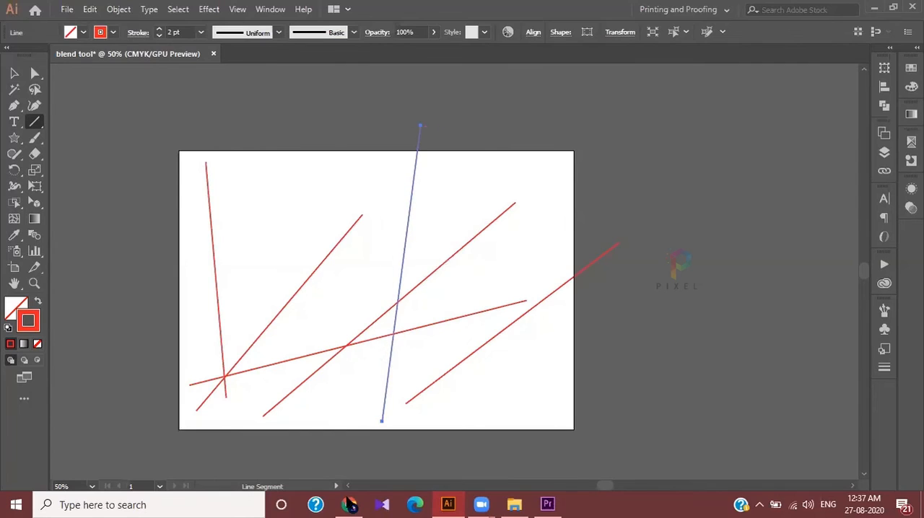
Select all the red lines and make a blend between them
click(14, 74)
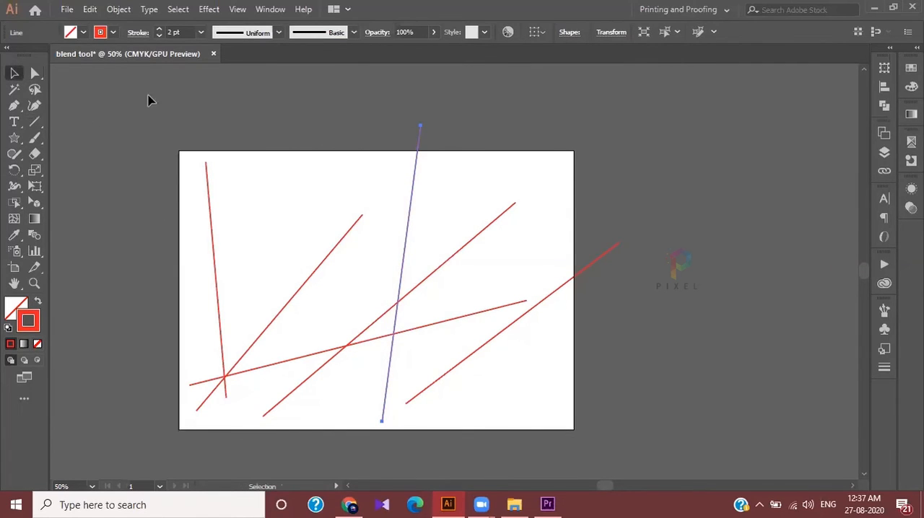
key(ctrl+a)
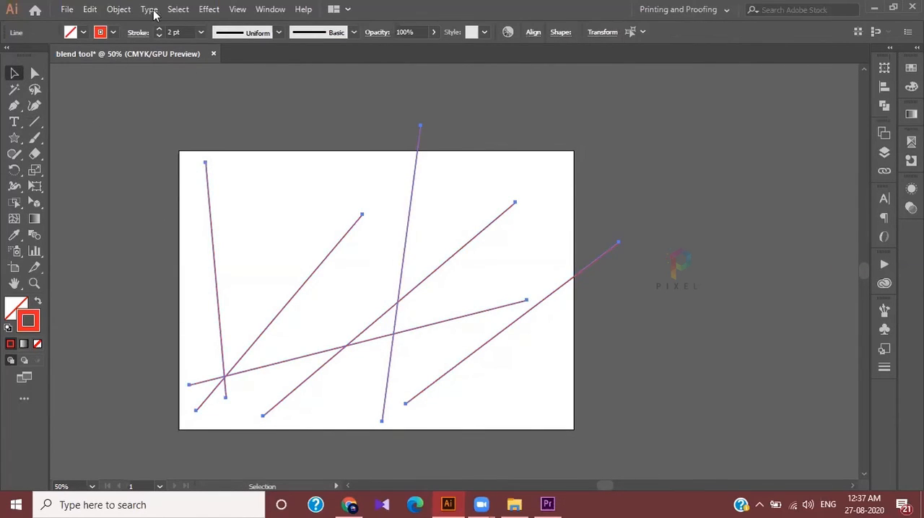
click(110, 7)
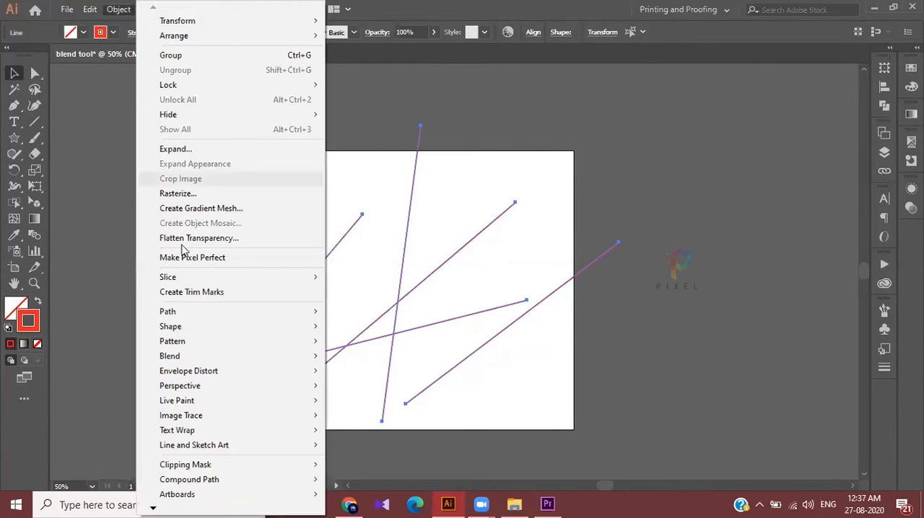
mouse_move(195, 356)
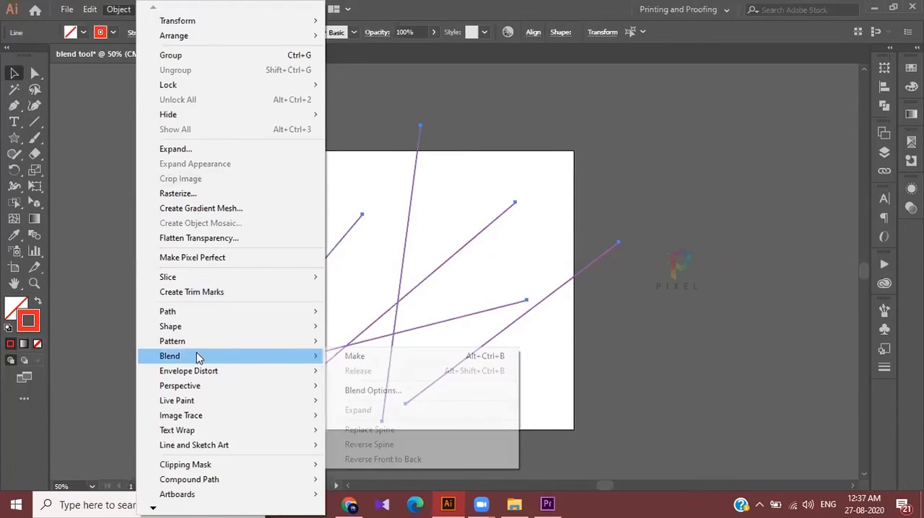
click(354, 356)
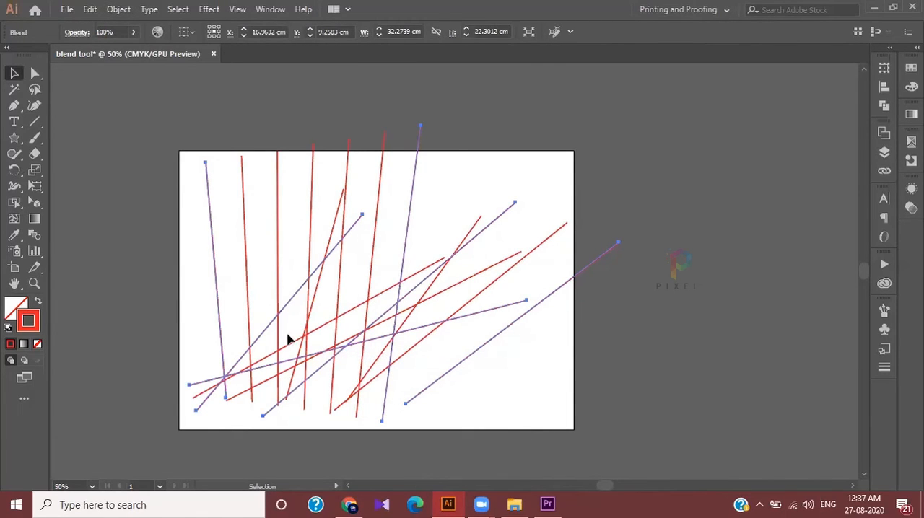
Set the line blend's spacing to Specified Steps with 52 steps, with the preview turned on
double_click(36, 235)
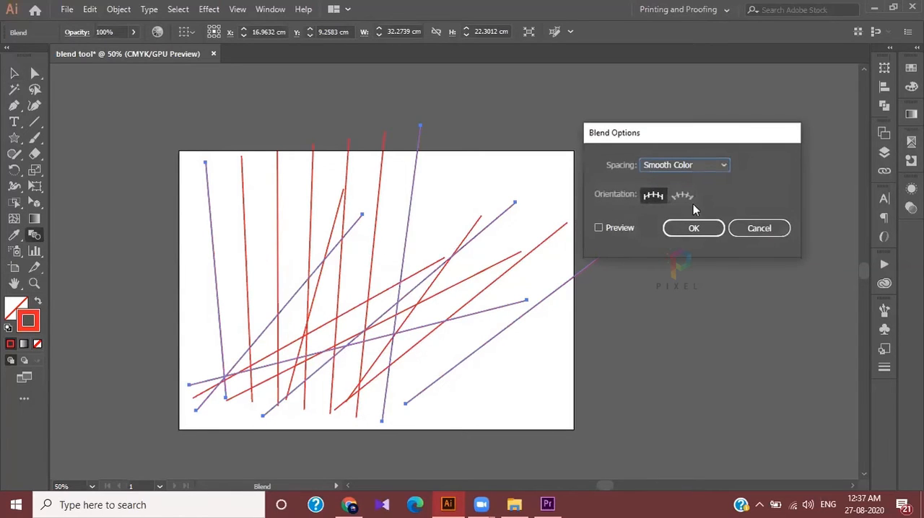
click(685, 165)
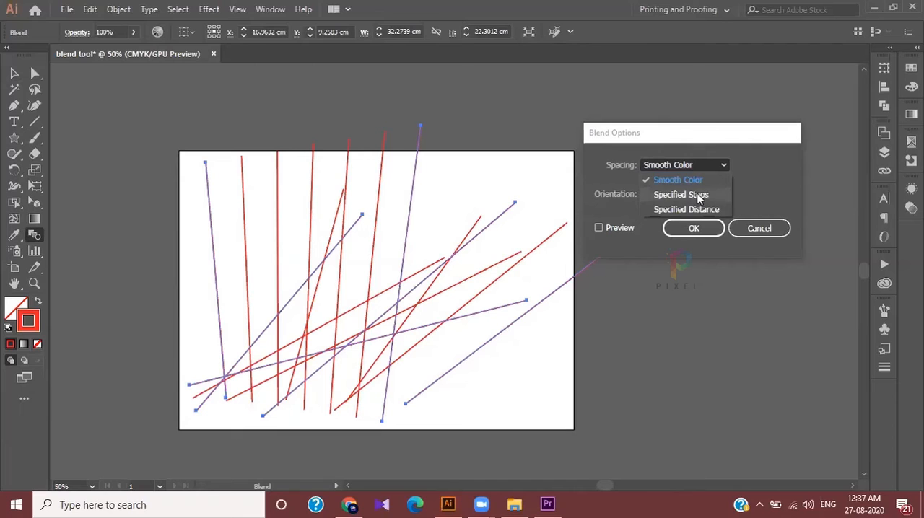
click(691, 195)
click(625, 228)
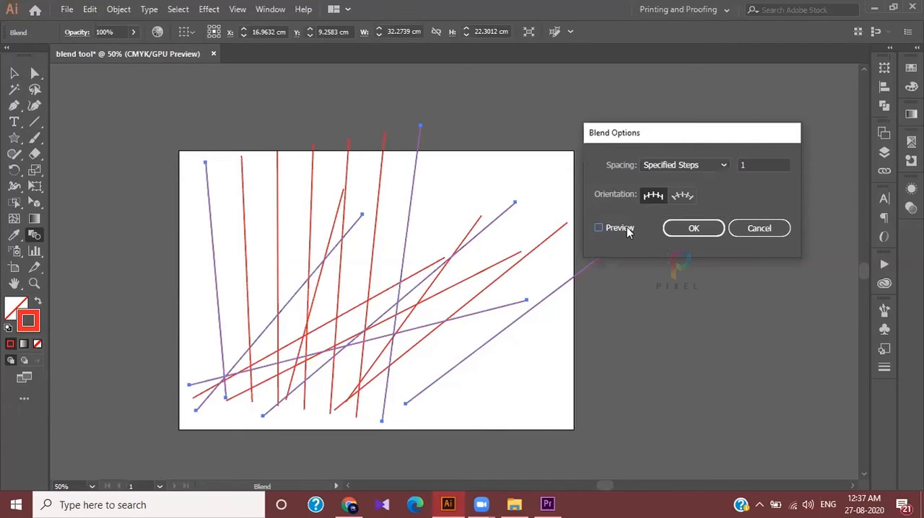
click(754, 163)
key(BackSpace)
text(20)
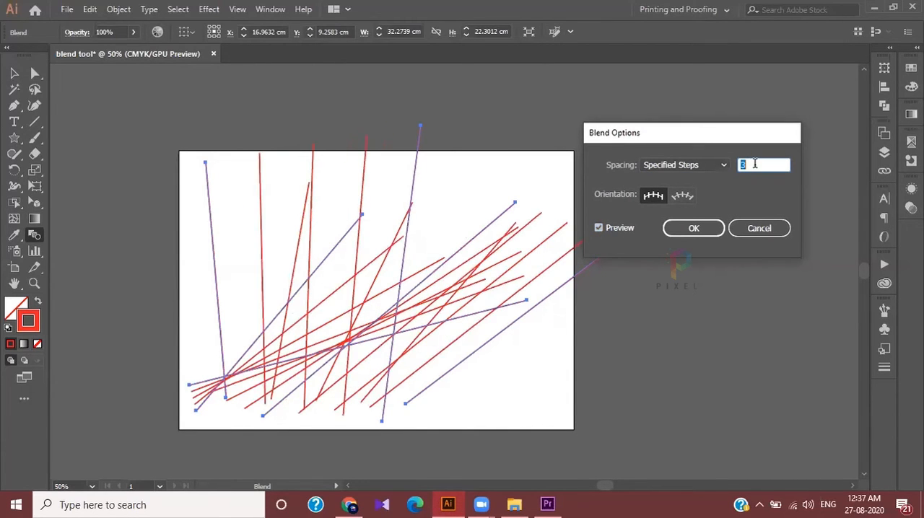
key(Up)
key(Up)
key(Up)
key(Up)
key(Up)
key(Up)
key(Up)
key(Up)
key(Up)
key(Up)
key(Up)
key(Up)
key(Up)
key(Up)
key(Up)
key(Up)
key(Up)
key(Up)
key(Up)
key(Up)
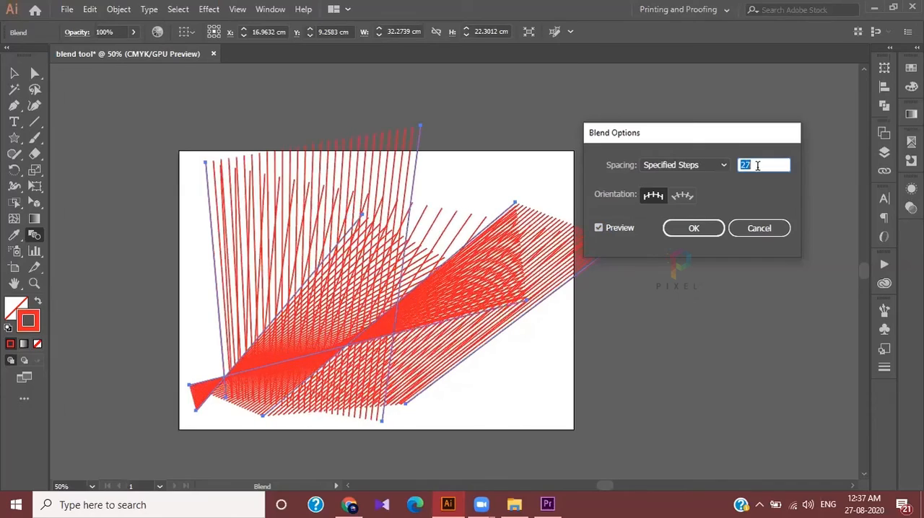
key(Up)
key(Up)
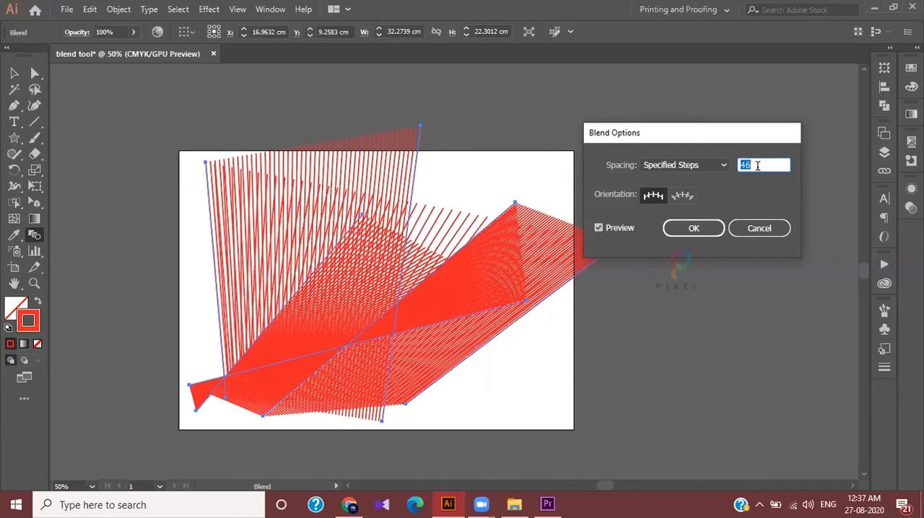
key(Up)
key(Up)
key(Up)
key(Up)
key(Up)
key(Up)
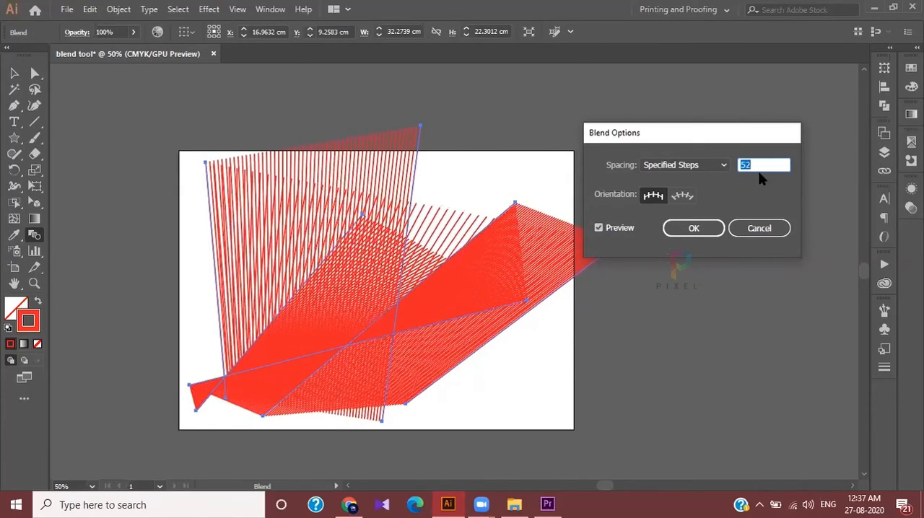
click(693, 229)
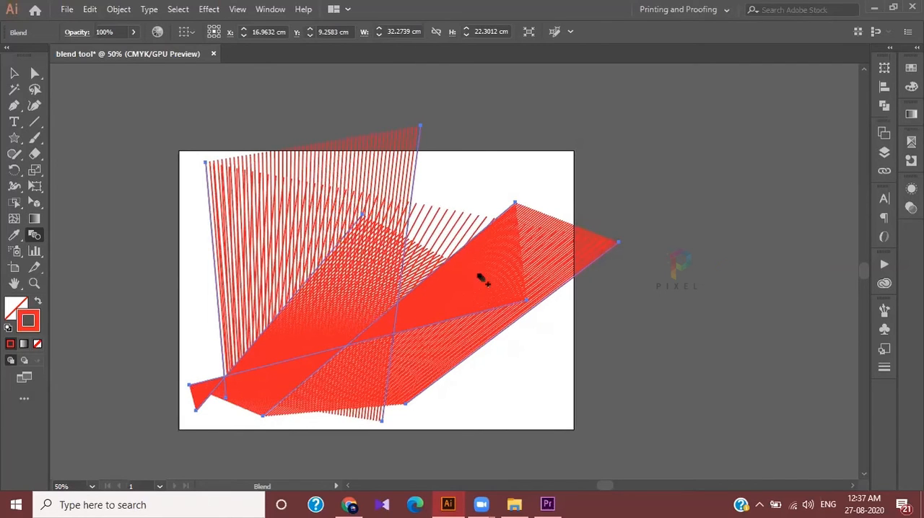
With Direct Selection, move the rightmost steep line's upper end up and left, and the leftmost line's lower end outside the artboard's lower-left corner
scroll(454, 230, up, 2)
scroll(455, 230, down, 1)
scroll(468, 248, down, 2)
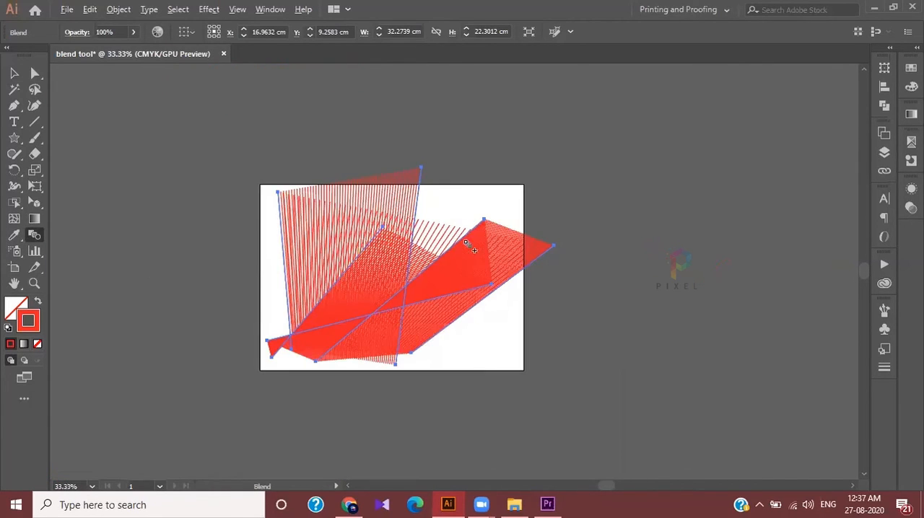
click(35, 73)
scroll(353, 234, up, 1)
drag(456, 137, 279, 65)
scroll(458, 303, down, 4)
drag(233, 337, 169, 355)
scroll(280, 367, down, 1)
scroll(404, 320, up, 2)
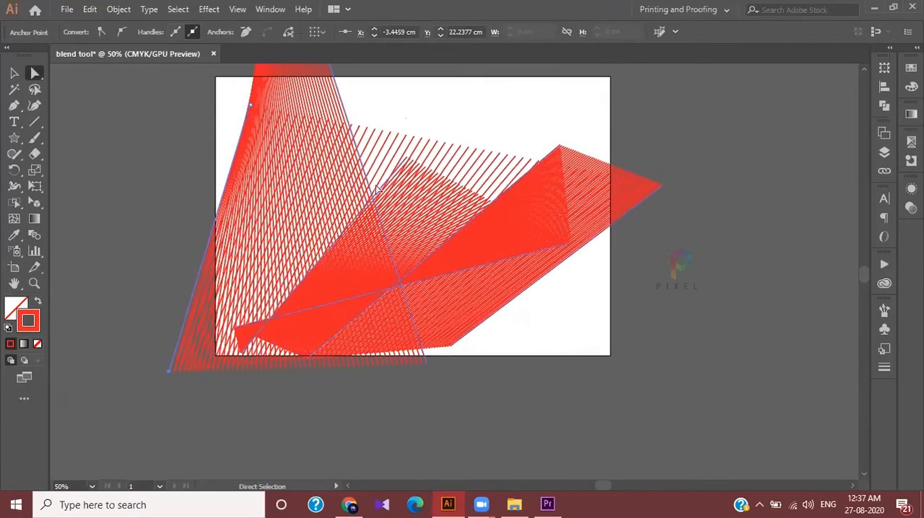
Extend the upper end of the leftmost diagonal line well above the artboard's top edge
drag(417, 163, 448, 73)
scroll(437, 131, up, 2)
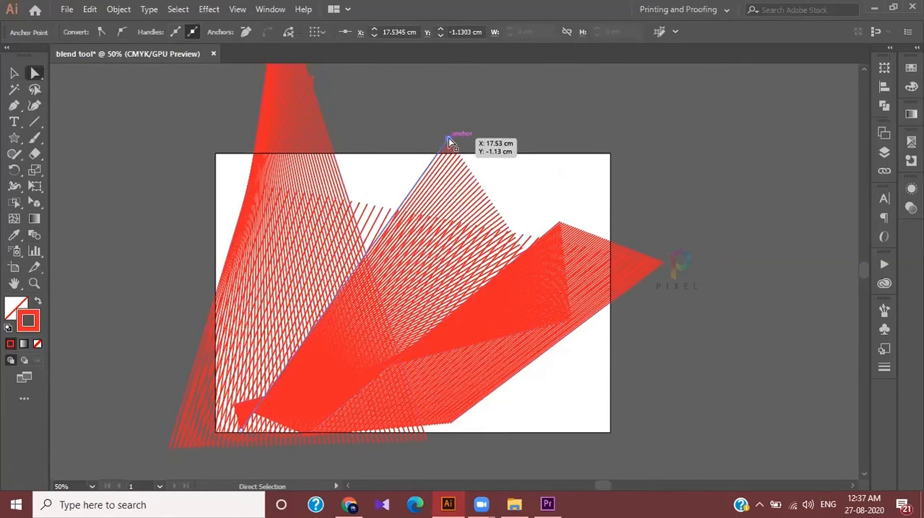
drag(448, 141, 464, 60)
Move the shallow line's right end beyond the artboard's lower-right corner and the outermost diagonal's upper end above the upper-right corner
scroll(559, 254, down, 4)
scroll(559, 254, right, 2)
drag(517, 235, 674, 372)
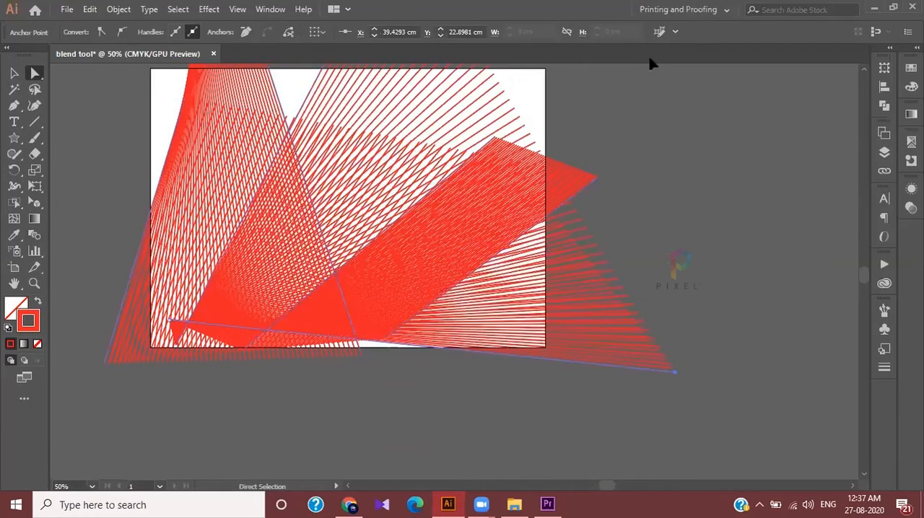
scroll(650, 64, up, 2)
drag(598, 242, 672, 44)
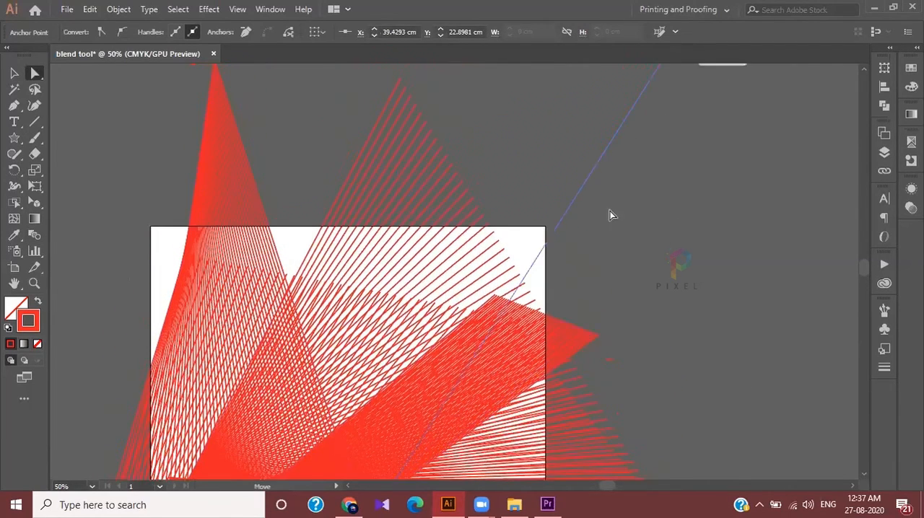
Pull the lower ends of three blend lines below the artboard and two upper ends further up and left to spread the fans
scroll(607, 219, down, 3)
drag(320, 367, 144, 423)
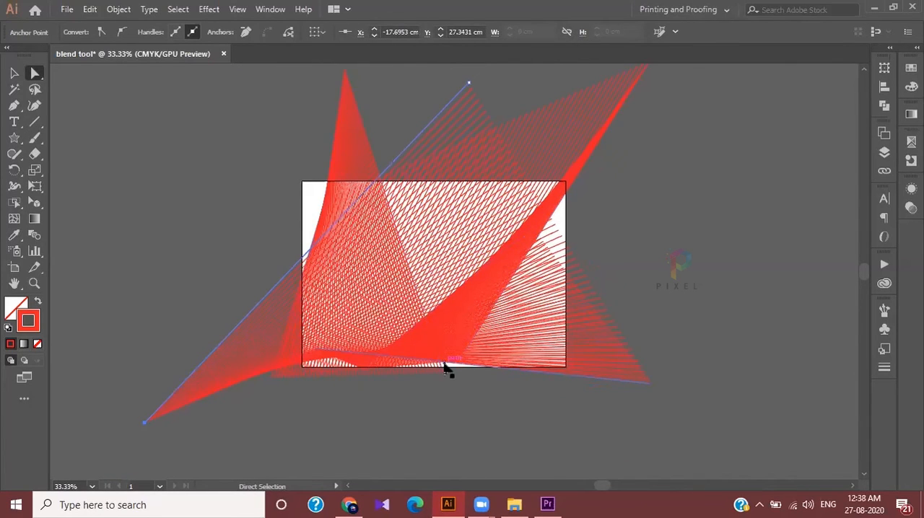
drag(439, 366, 466, 446)
drag(368, 143, 240, 85)
drag(459, 374, 335, 471)
drag(463, 104, 407, 72)
key(ctrl+minus)
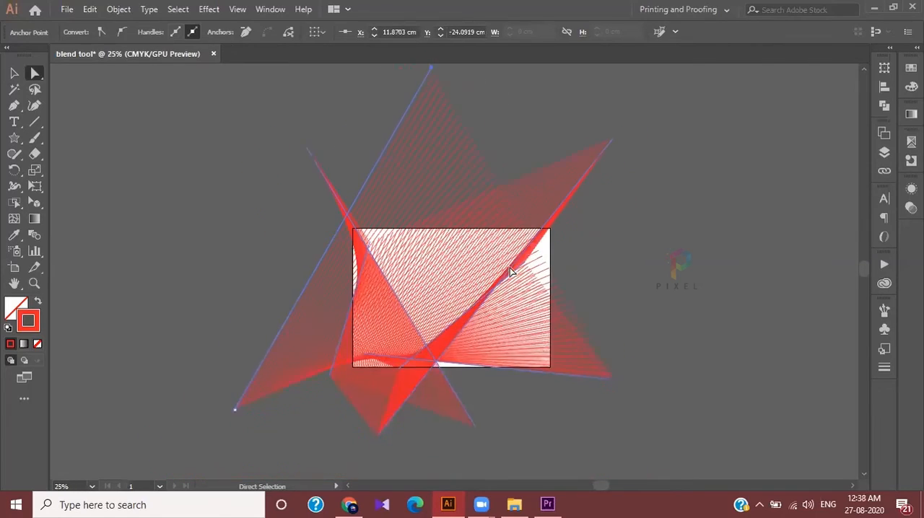
Move the shallow line's right end to about X 43.9, Y 28.9 cm and its left end to about X 5.3, Y 21 cm
scroll(525, 296, down, 2)
scroll(527, 299, left, 4)
scroll(558, 323, up, 2)
scroll(558, 322, right, 4)
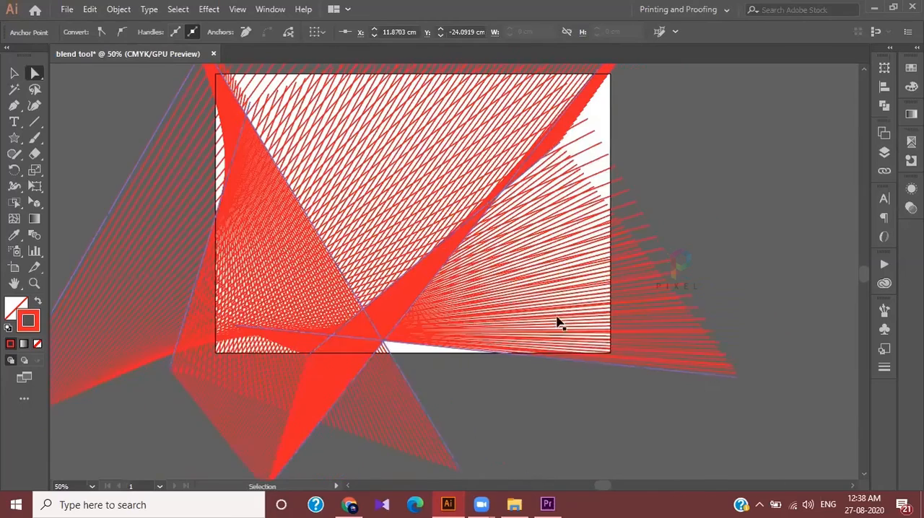
scroll(604, 253, right, 5)
scroll(601, 374, down, 1)
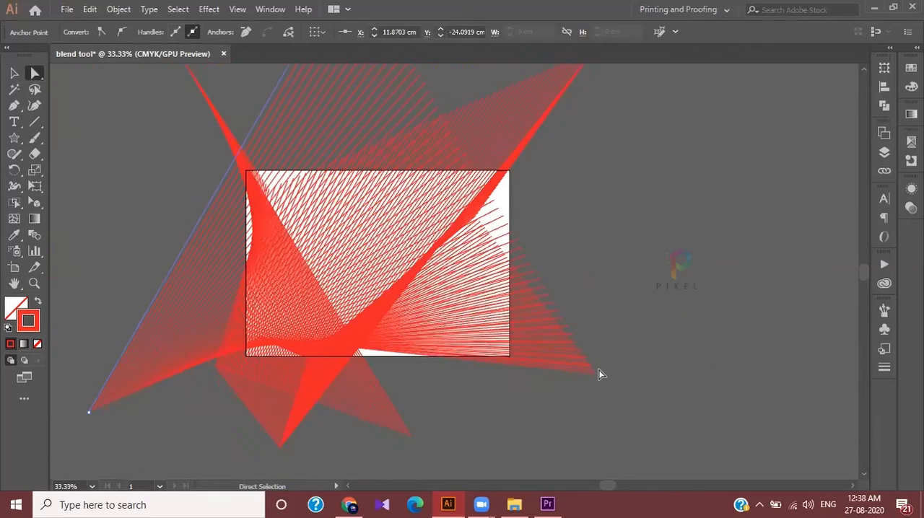
click(595, 373)
drag(594, 375, 636, 429)
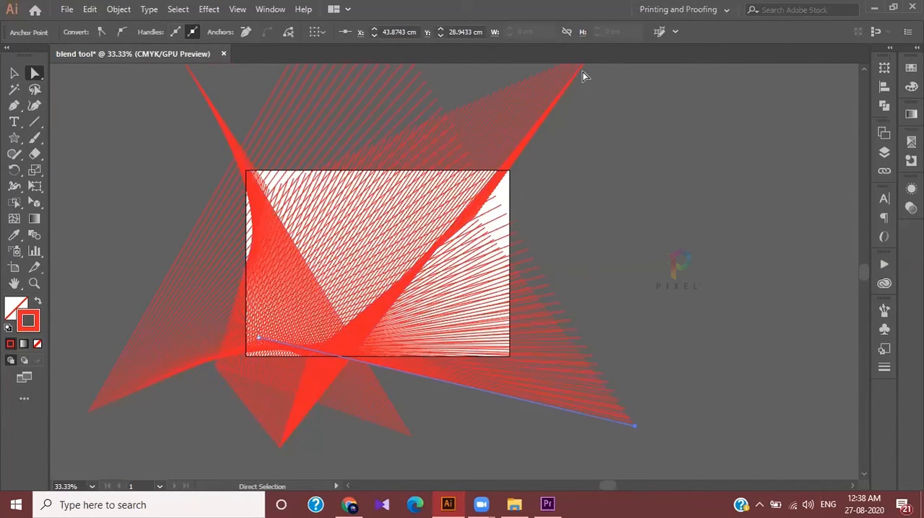
scroll(490, 261, up, 2)
drag(259, 403, 293, 420)
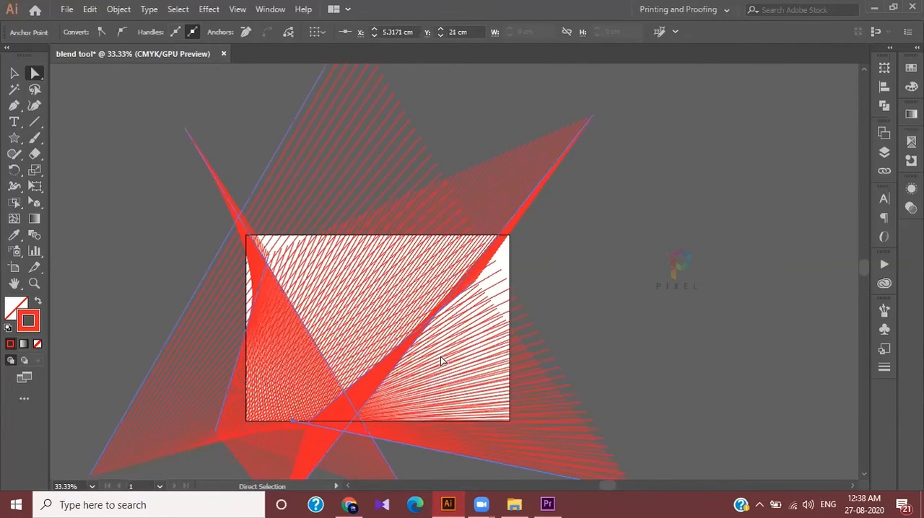
Move the middle diagonal's upper end past the artboard's right edge to about X 37.9, Y 1 cm
click(495, 267)
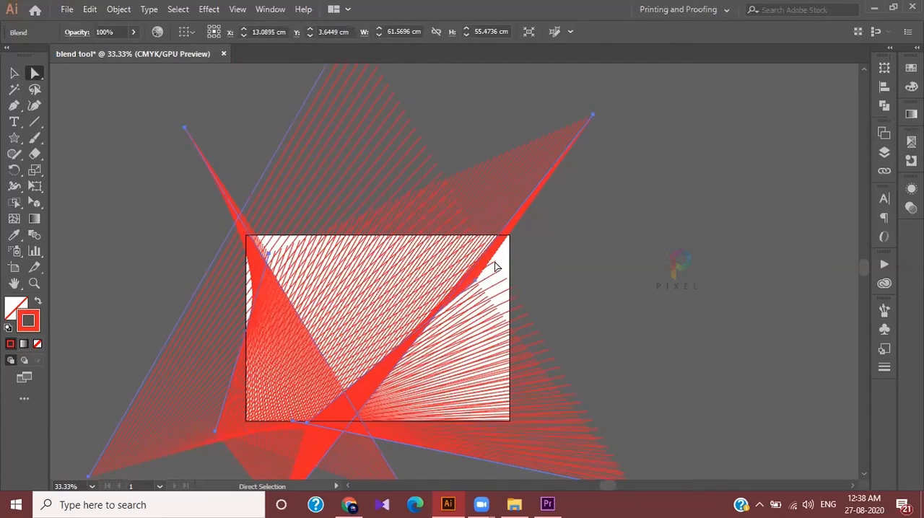
drag(478, 286, 582, 247)
scroll(581, 252, down, 1)
scroll(582, 260, up, 1)
scroll(392, 330, up, 1)
scroll(388, 354, up, 2)
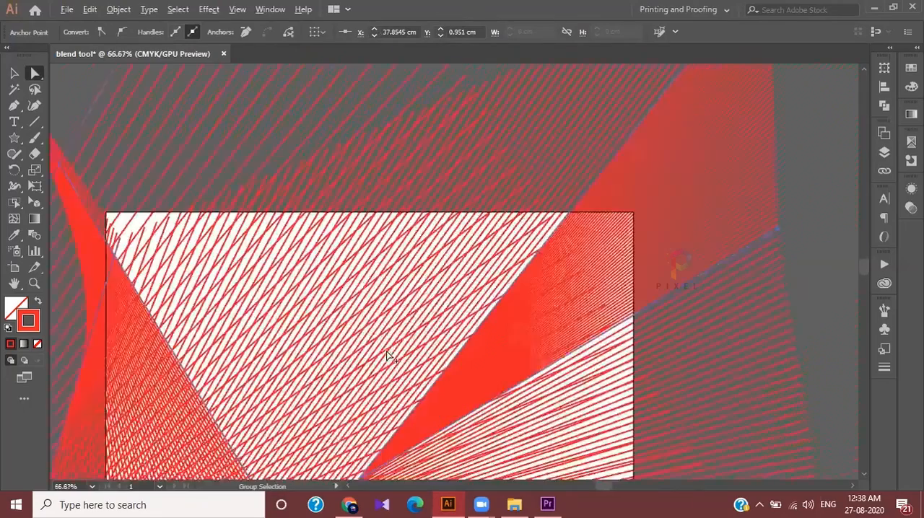
scroll(387, 352, down, 3)
scroll(387, 352, up, 2)
scroll(387, 352, down, 1)
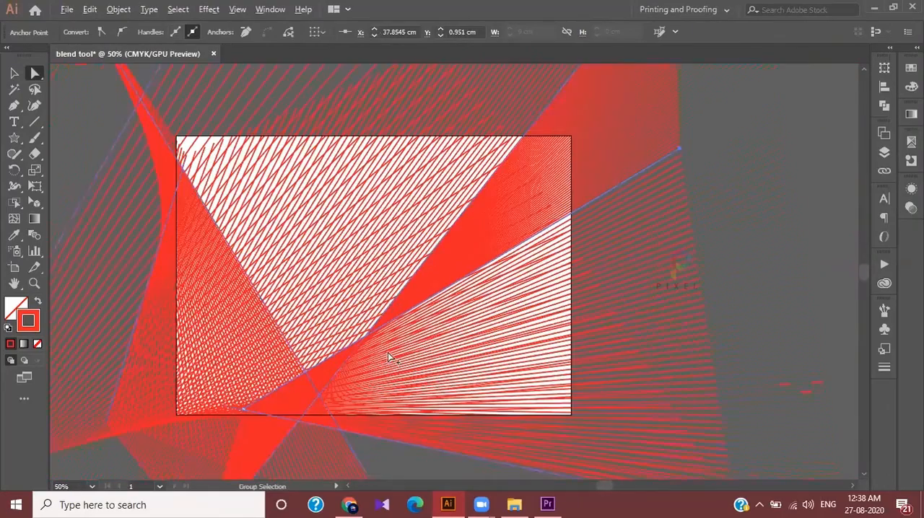
Draw a rectangle covering the whole artboard and fill it with dark maroon, about C 37, M 94, Y 92, K 59
click(15, 137)
click(77, 138)
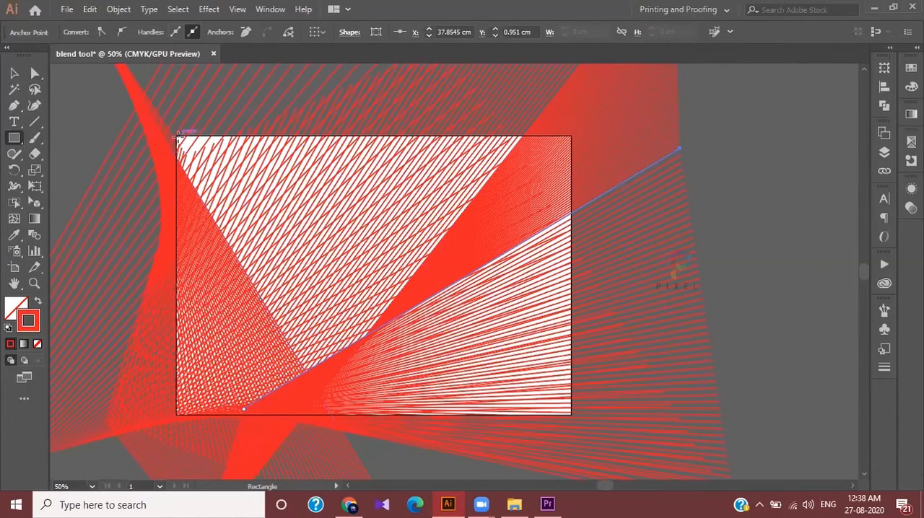
drag(176, 135, 570, 414)
double_click(16, 306)
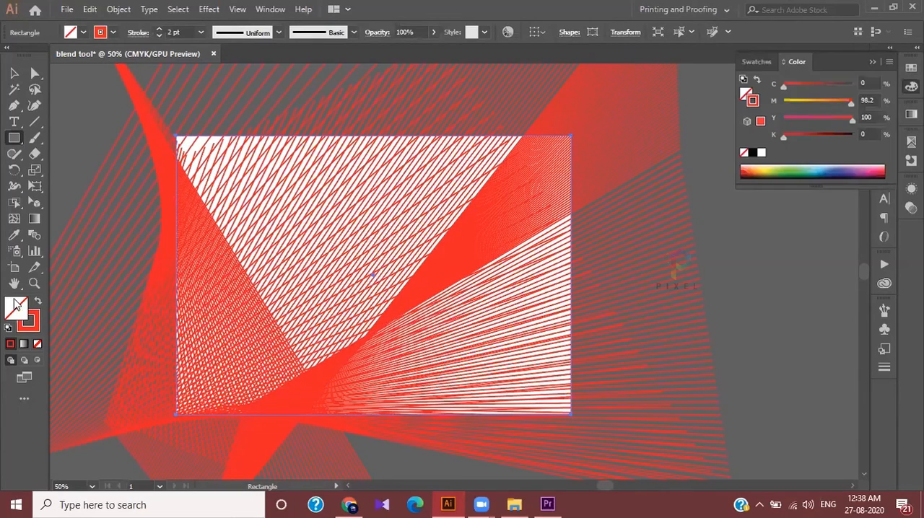
click(729, 195)
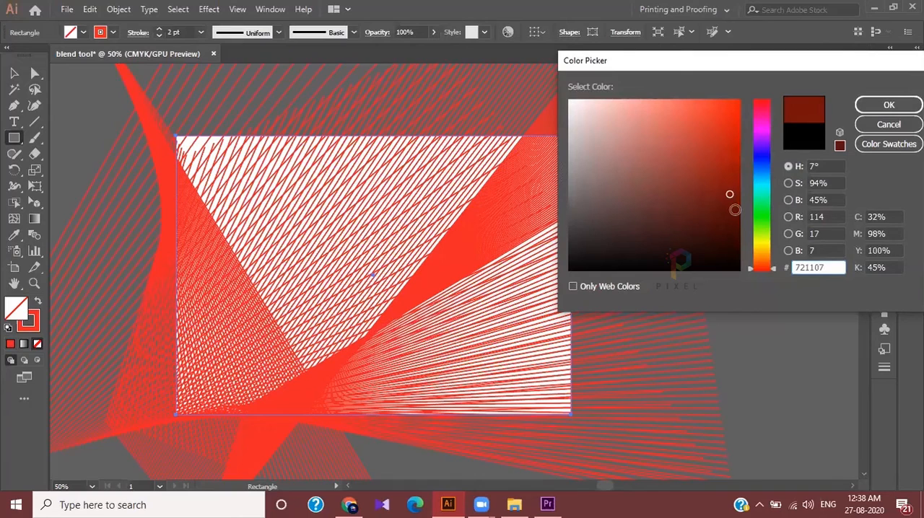
click(888, 104)
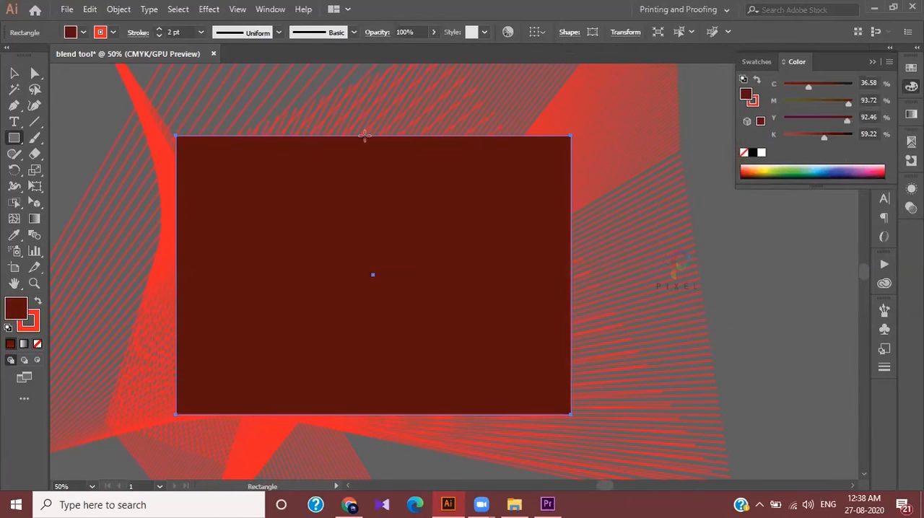
Send the maroon rectangle to the back behind the line blend and deselect it
key(v)
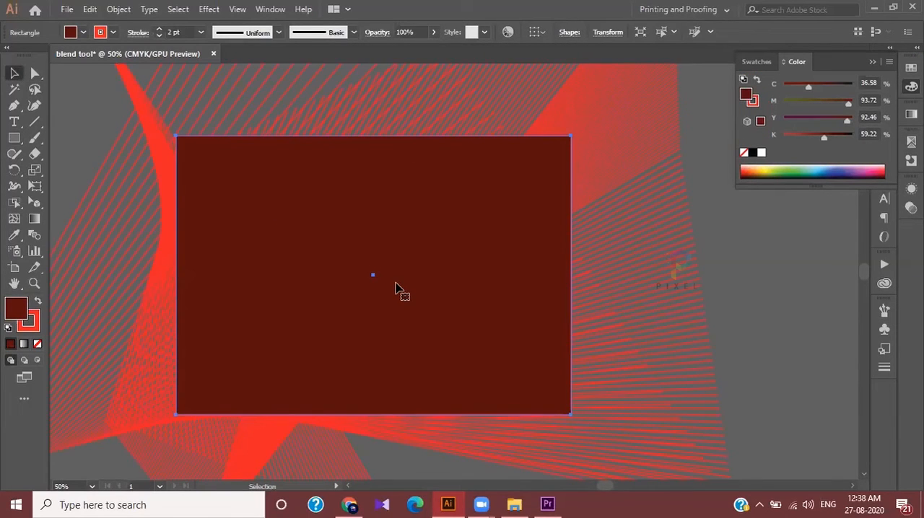
right_click(483, 220)
mouse_move(512, 422)
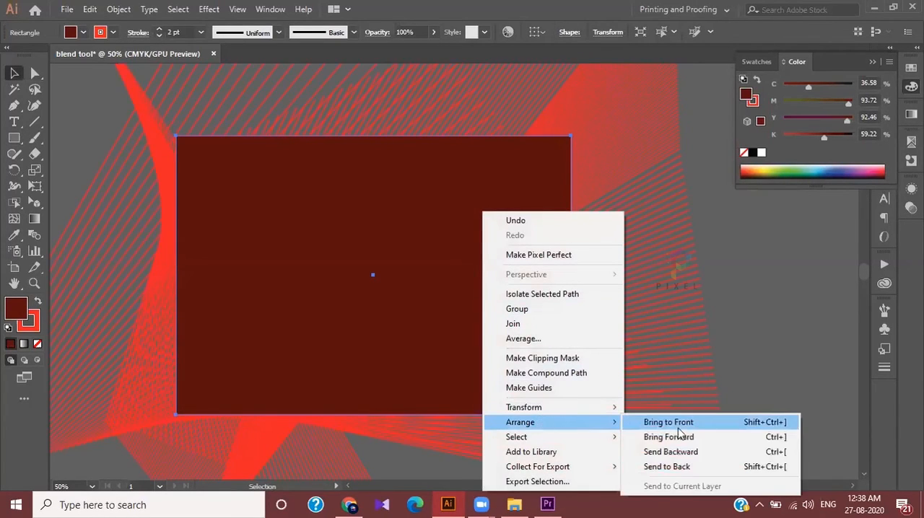
click(691, 466)
click(788, 267)
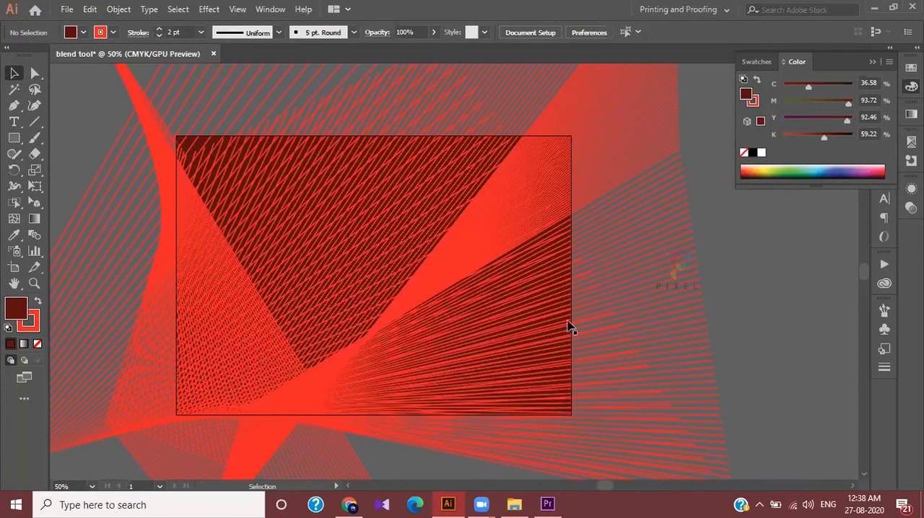
scroll(473, 368, up, 1)
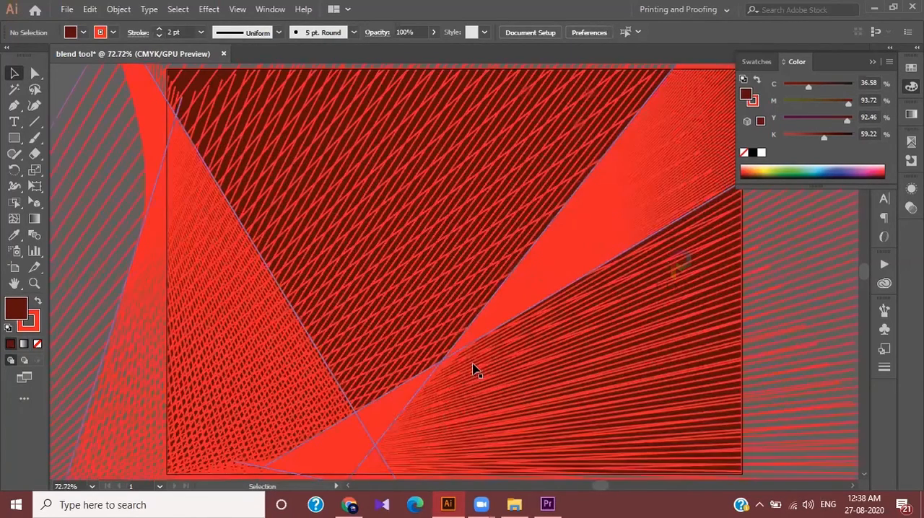
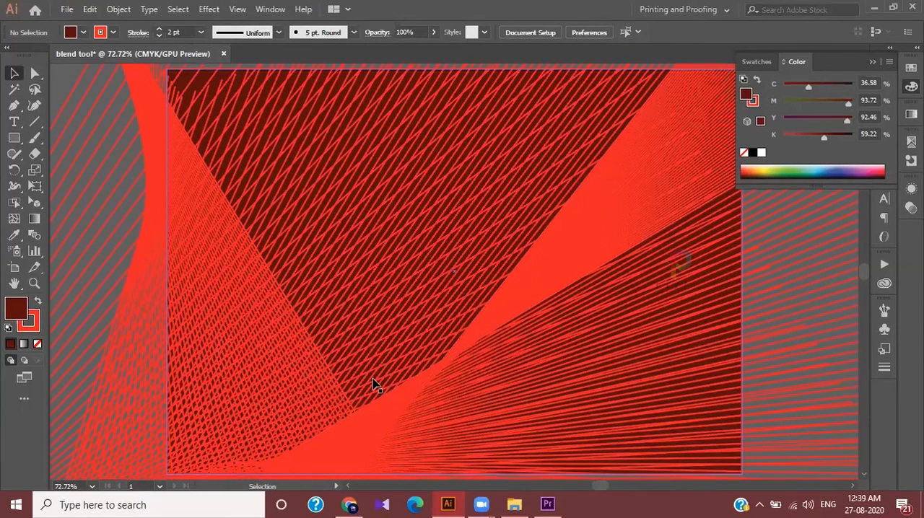
Examine the red line blend over the maroon background, both close up and as a whole
scroll(375, 385, down, 2)
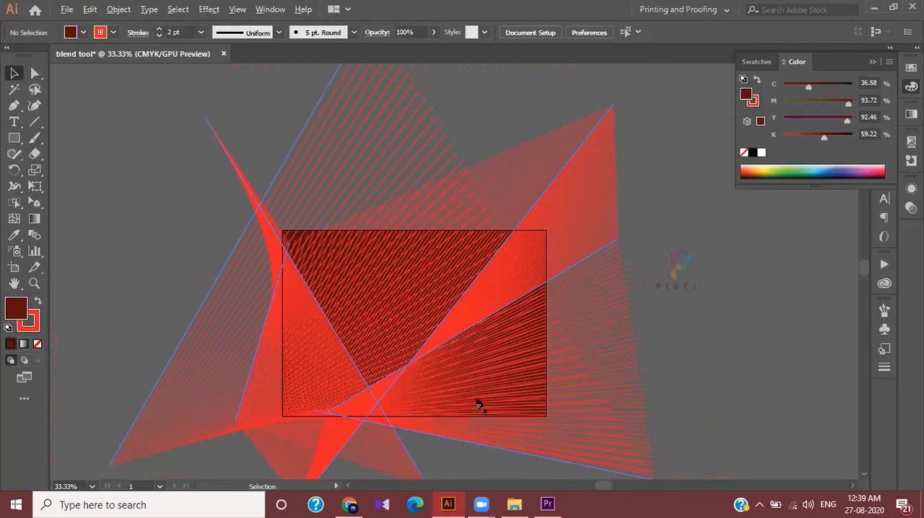
scroll(479, 405, up, 2)
scroll(466, 394, left, 2)
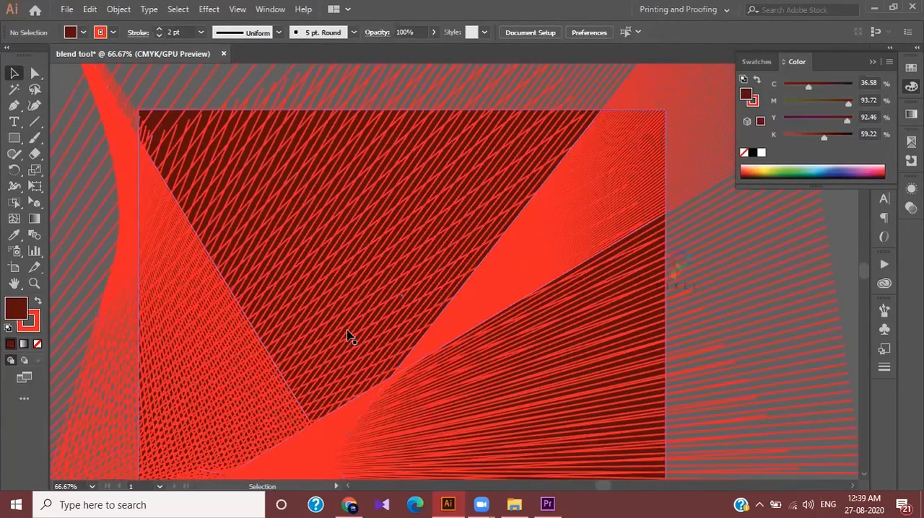
scroll(350, 336, down, 1)
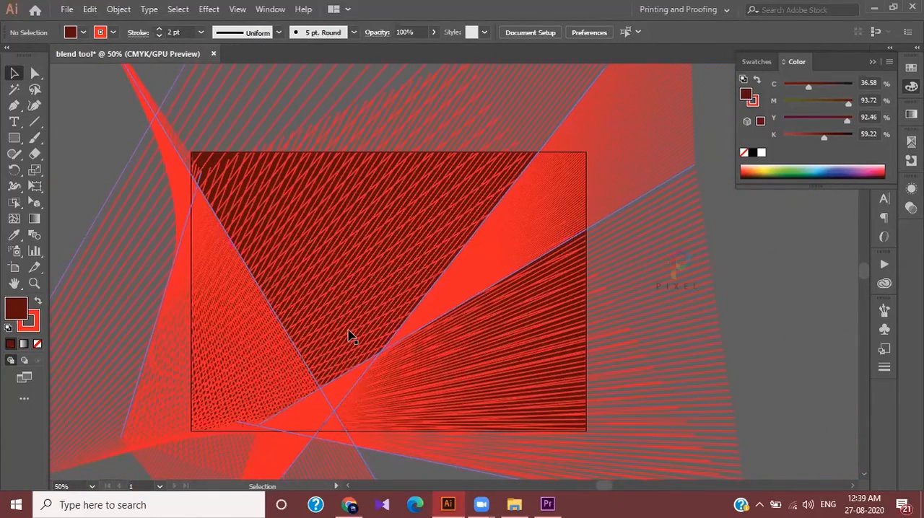
scroll(350, 335, up, 2)
scroll(350, 336, down, 3)
scroll(350, 336, down, 2)
scroll(350, 335, up, 1)
scroll(350, 335, down, 1)
scroll(350, 336, up, 1)
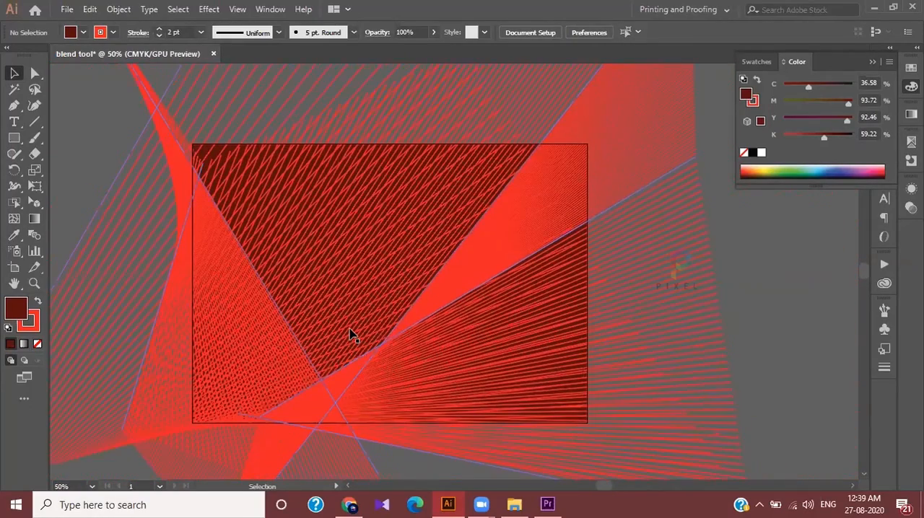
scroll(350, 335, left, 1)
scroll(350, 336, up, 1)
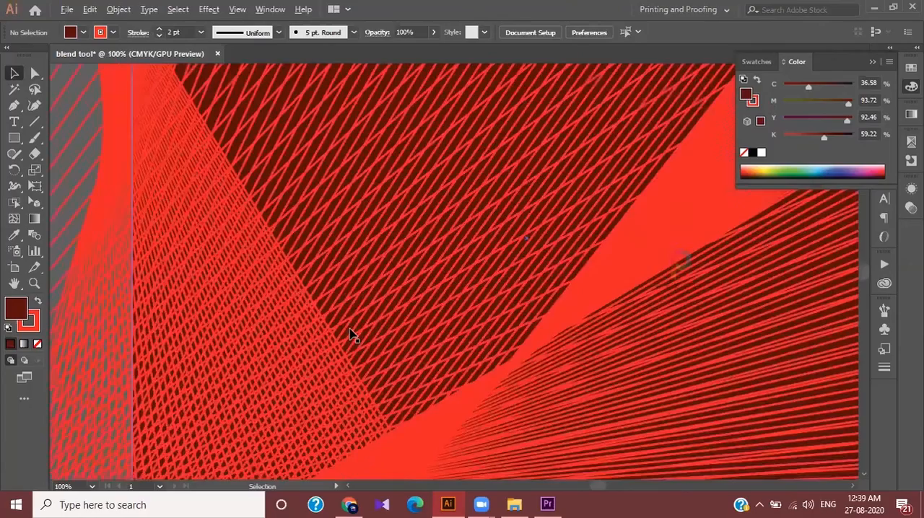
scroll(350, 335, up, 1)
scroll(350, 333, down, 4)
scroll(352, 332, up, 4)
scroll(352, 332, down, 7)
scroll(351, 332, up, 4)
scroll(351, 332, down, 3)
scroll(351, 332, up, 1)
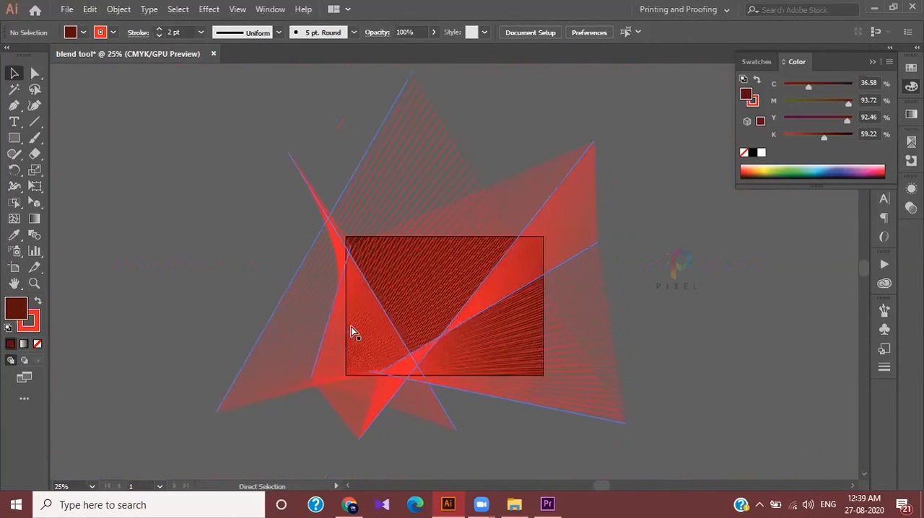
scroll(351, 332, left, 1)
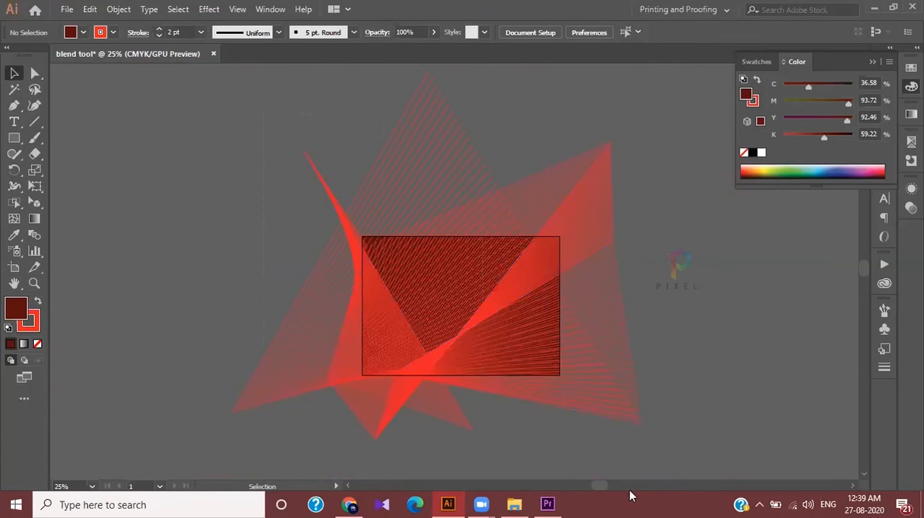
scroll(629, 496, down, 5)
key(ctrl+a)
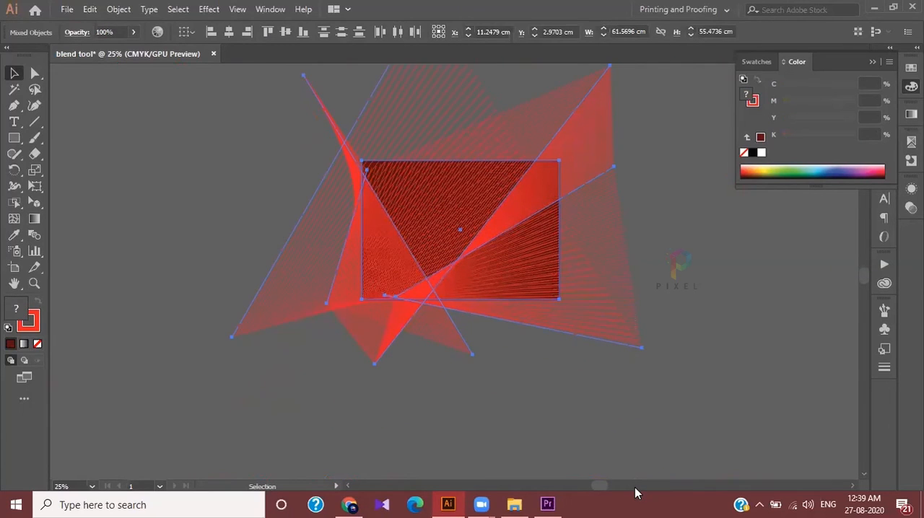
scroll(629, 315, up, 4)
scroll(628, 315, right, 2)
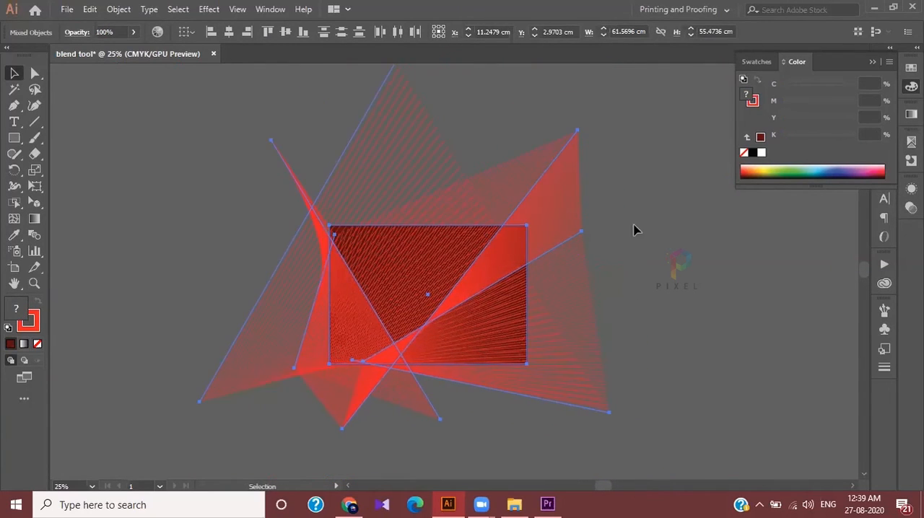
click(634, 230)
Give the long diagonal line ending above the artboard's right side a violet fill, about C 71, M 67, Y 0, K 0
scroll(587, 140, up, 1)
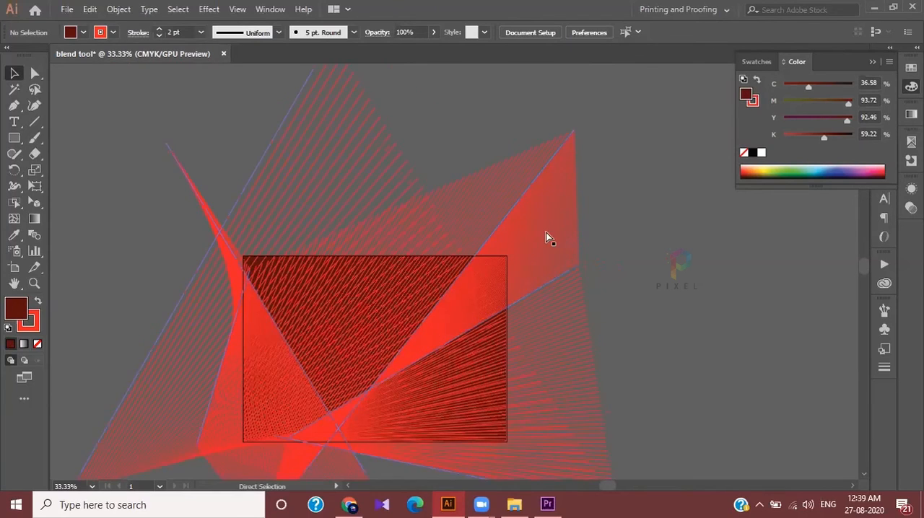
scroll(549, 238, left, 3)
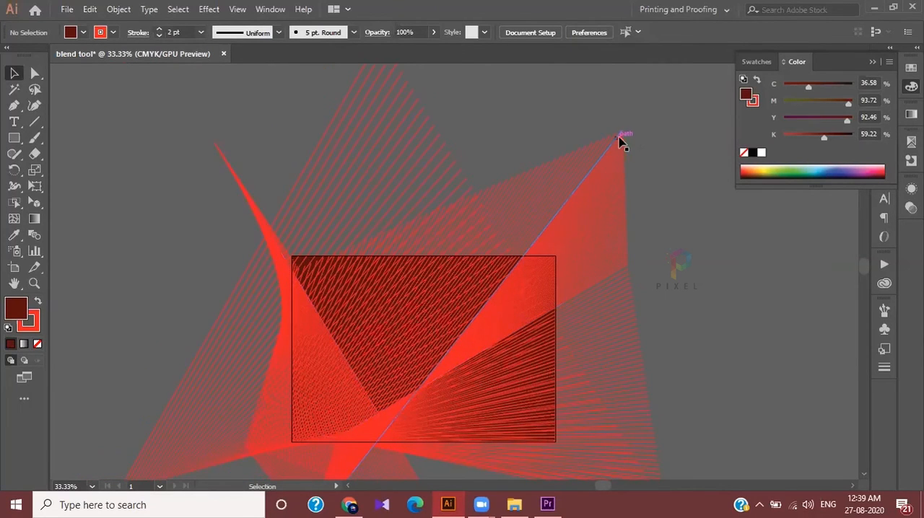
click(35, 73)
click(624, 132)
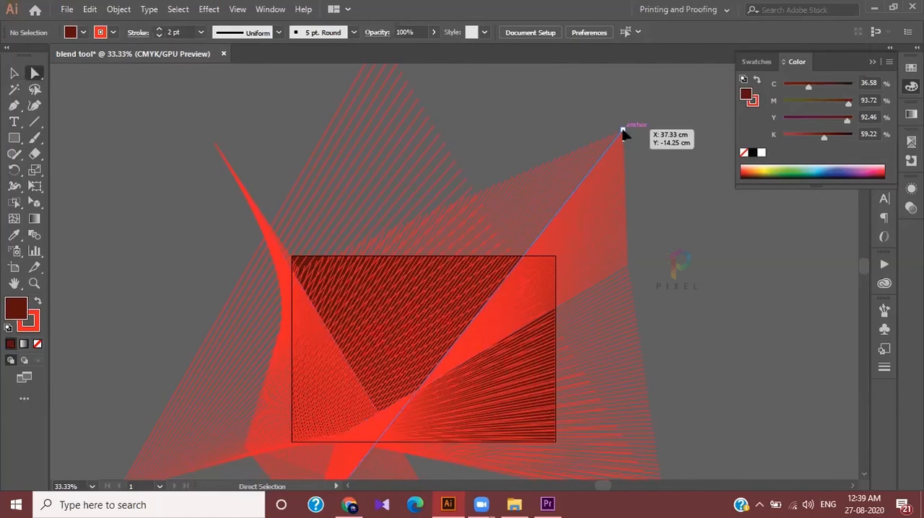
click(818, 167)
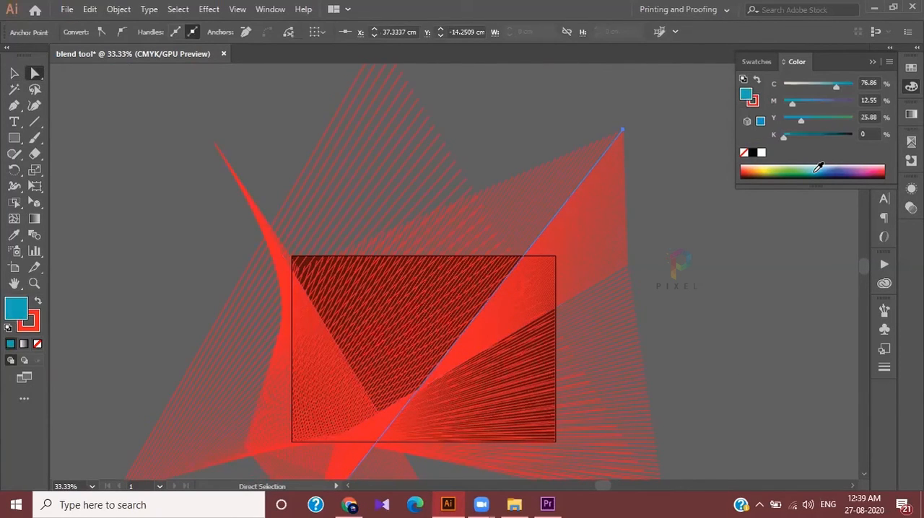
mouse_move(837, 167)
mouse_down()
mouse_move(862, 170)
mouse_move(840, 165)
mouse_up()
Give the shallow line at the lower right of the blend a purple fill, about C 73, M 82, Y 0, K 0, and deselect it
scroll(677, 394, down, 3)
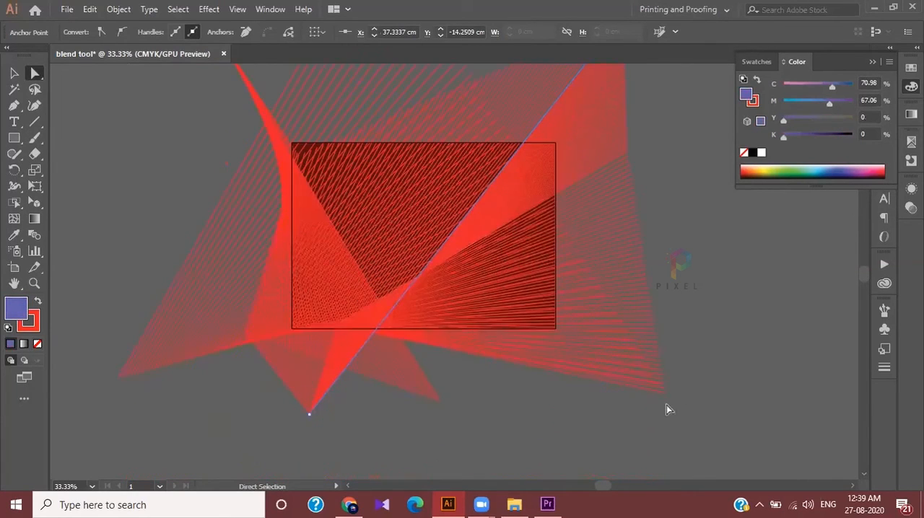
click(664, 394)
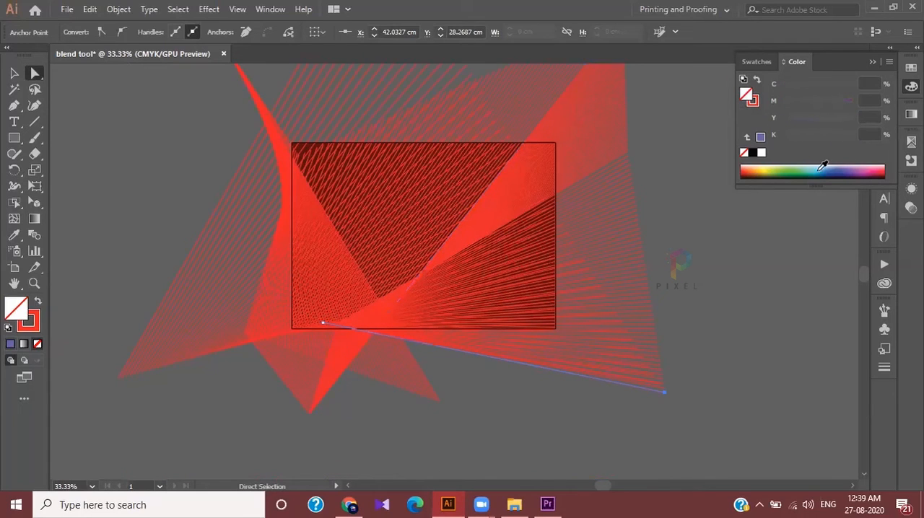
click(795, 165)
drag(794, 165, 850, 166)
scroll(519, 376, down, 2)
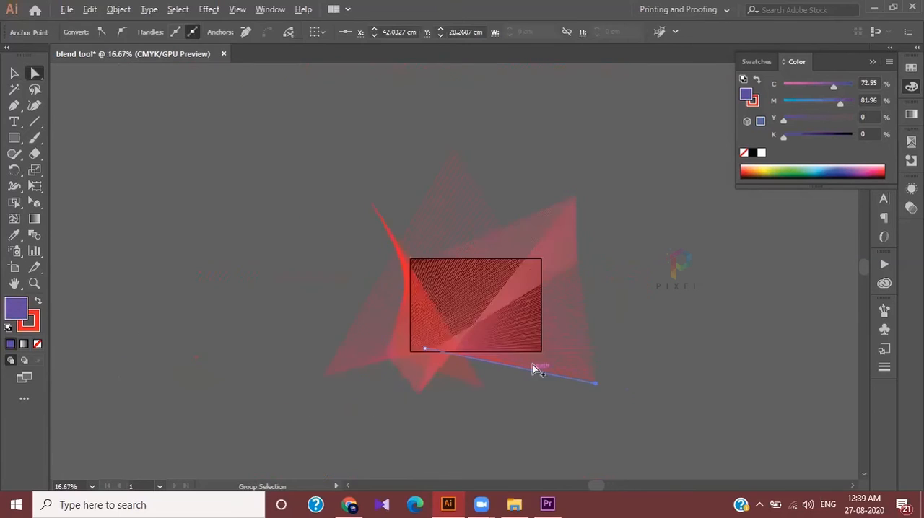
scroll(534, 365, up, 2)
click(736, 223)
Delete the whole line blend together with the maroon rectangle and fit the empty artboard in the view
scroll(536, 220, down, 1)
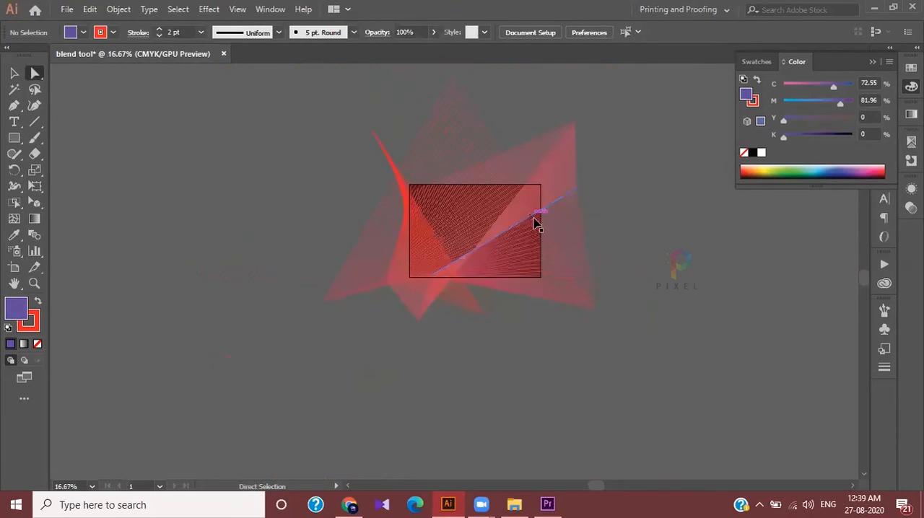
drag(275, 188, 628, 394)
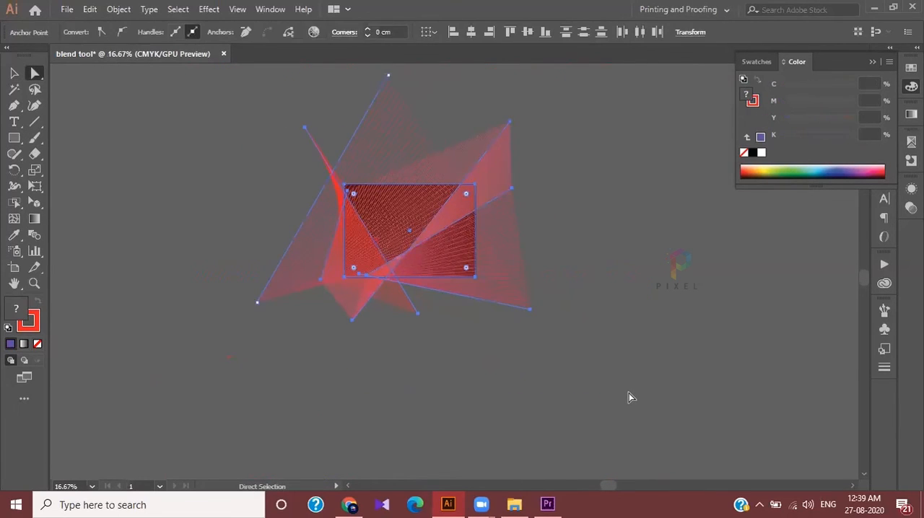
key(Delete)
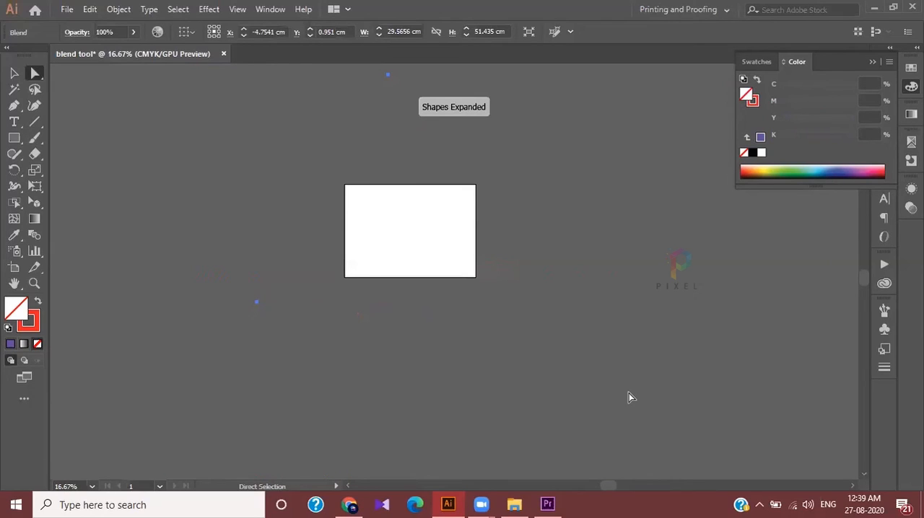
key(ctrl+0)
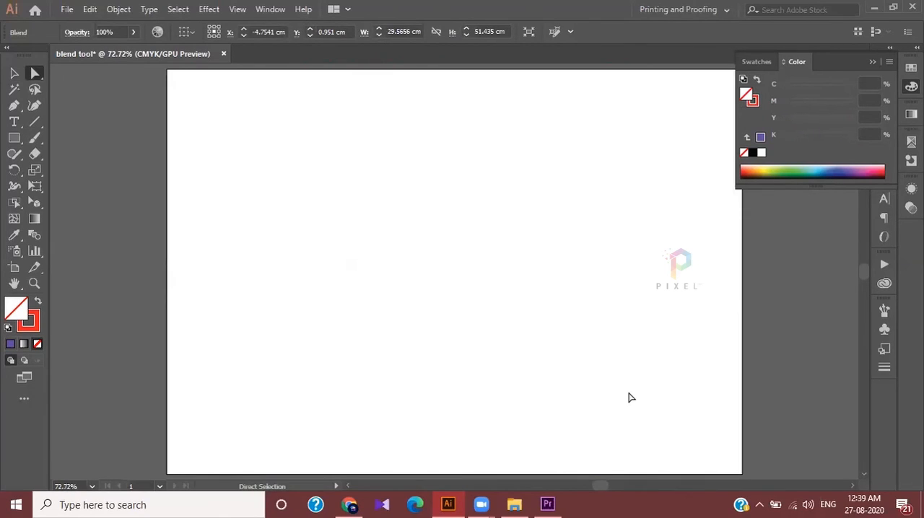
Draw a narrow upright ellipse about 1.15 cm wide and 4 cm high in the artboard's upper middle
click(14, 138)
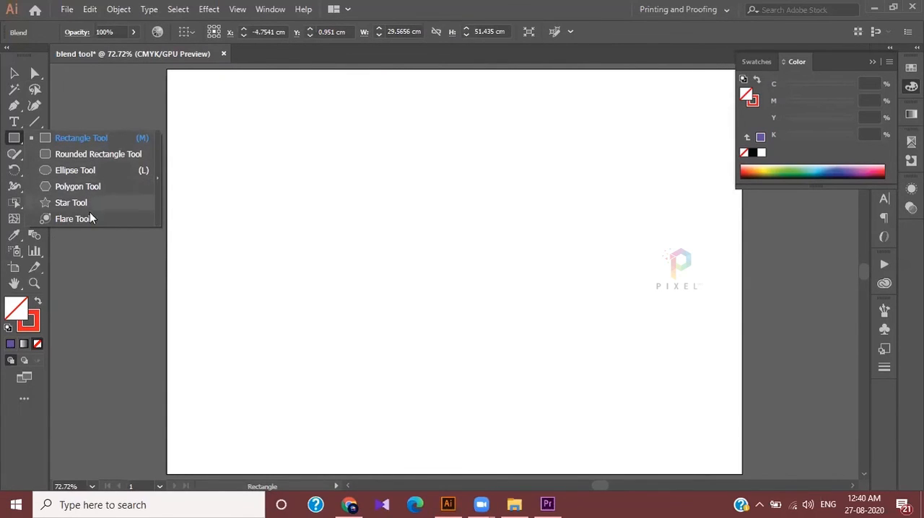
click(70, 171)
drag(418, 134, 442, 212)
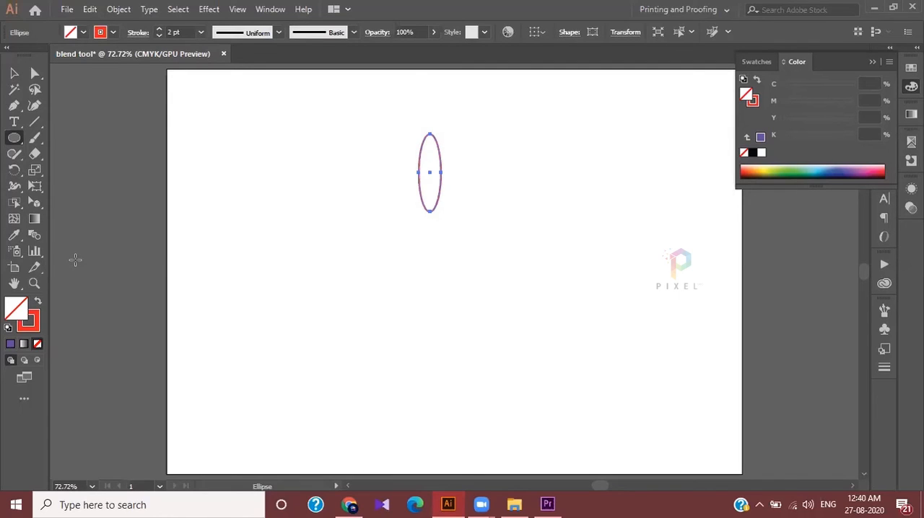
Copy the ellipse by rotating it clockwise around a point below it, repeating the transformation until the petals form a full ring
key(r)
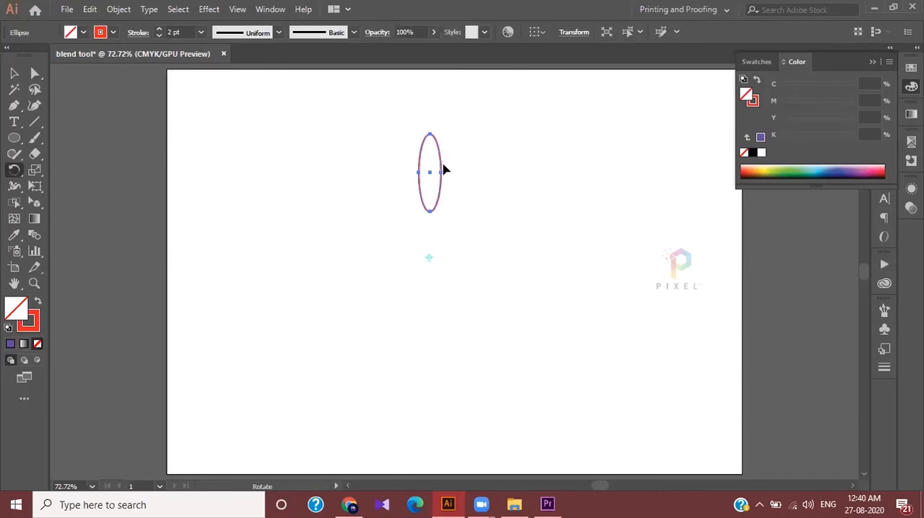
drag(438, 162, 466, 190)
key(ctrl+d)
key(ctrl+d)
key(ctrl+d)
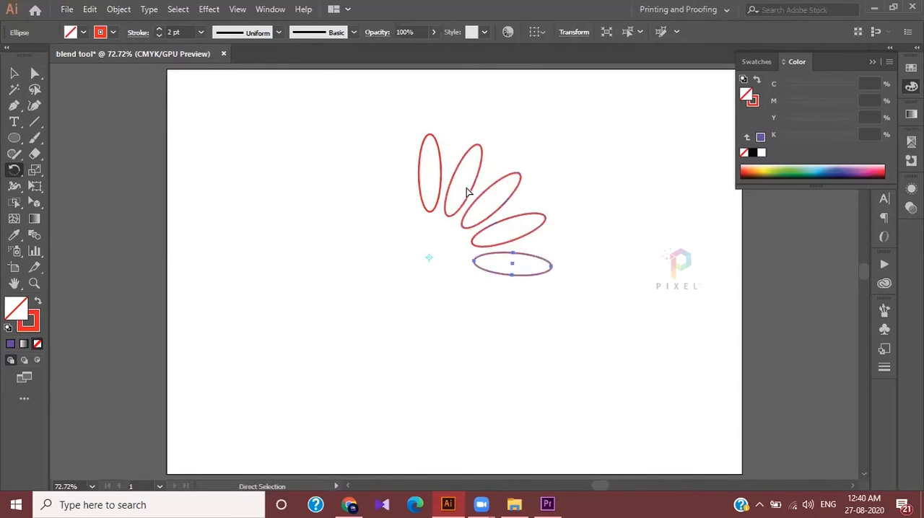
key(ctrl+d)
key(ctrl+d)
key(ctrl+d)
key(ctrl+d)
key(ctrl+d)
key(ctrl+d)
key(ctrl+d)
key(ctrl+d)
key(ctrl+d)
key(ctrl+d)
key(ctrl+d)
Select all the ellipses in the ring and make a blend from them
click(14, 73)
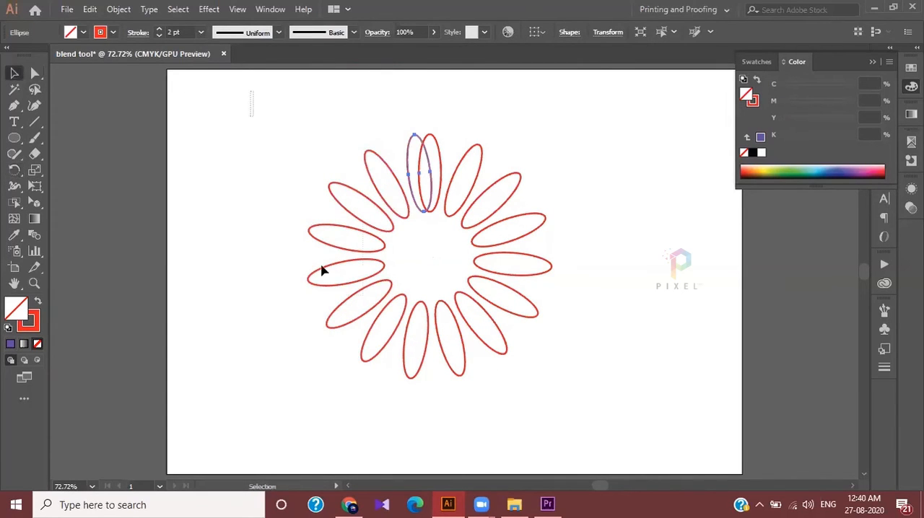
drag(322, 270, 661, 405)
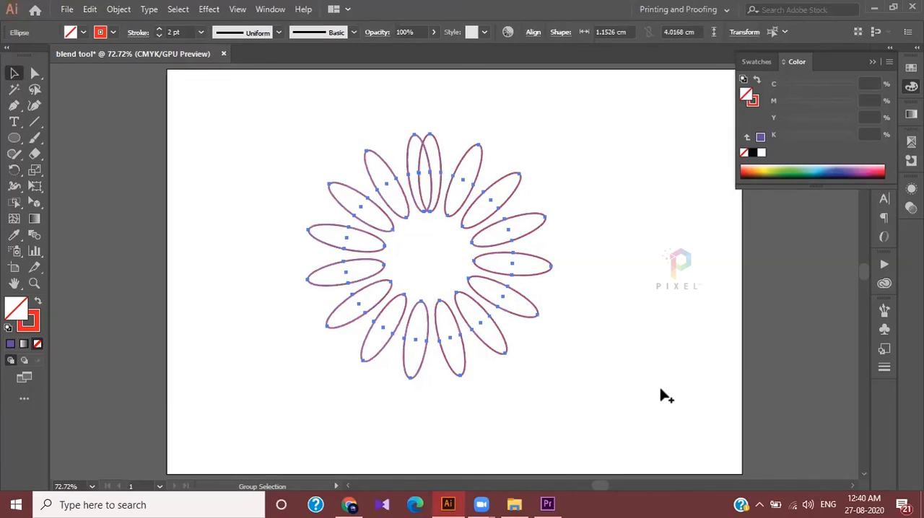
key(ctrl+alt+b)
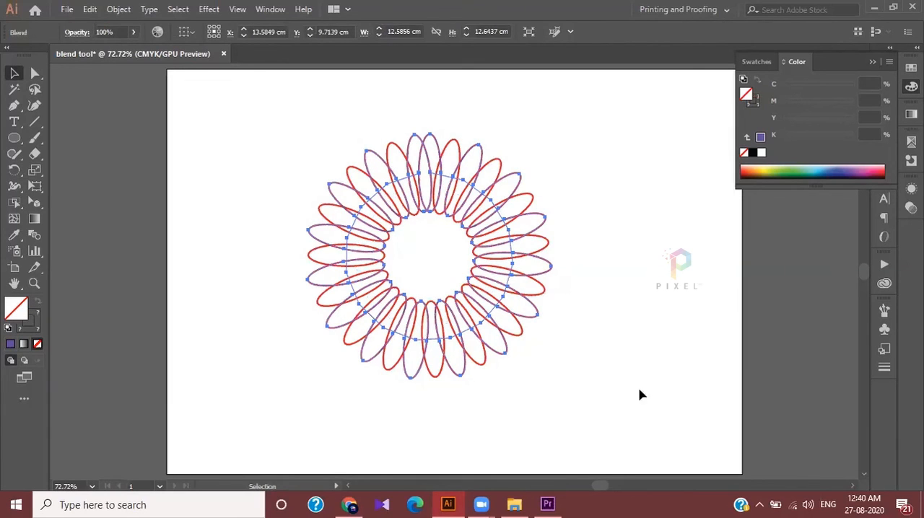
Set the ring blend's spacing to Specified Steps with 8 steps, using the preview, and deselect it for viewing at 100%
double_click(34, 235)
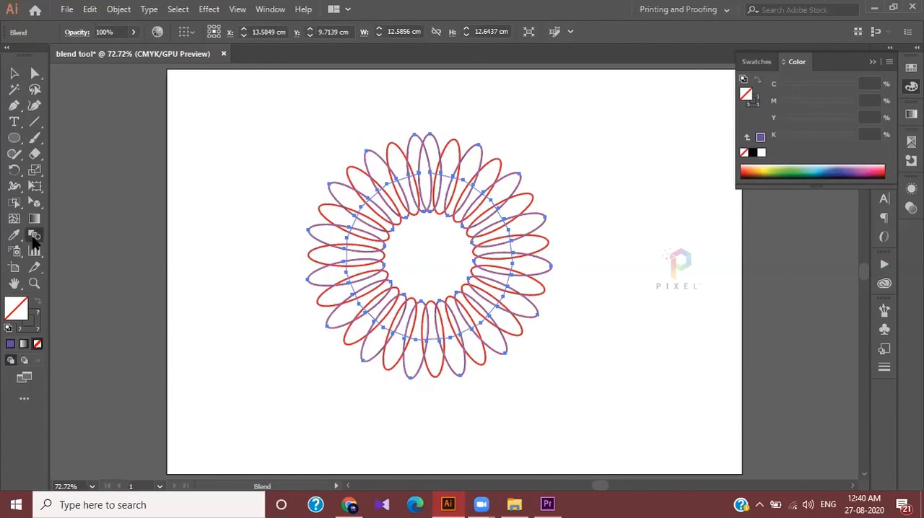
click(700, 166)
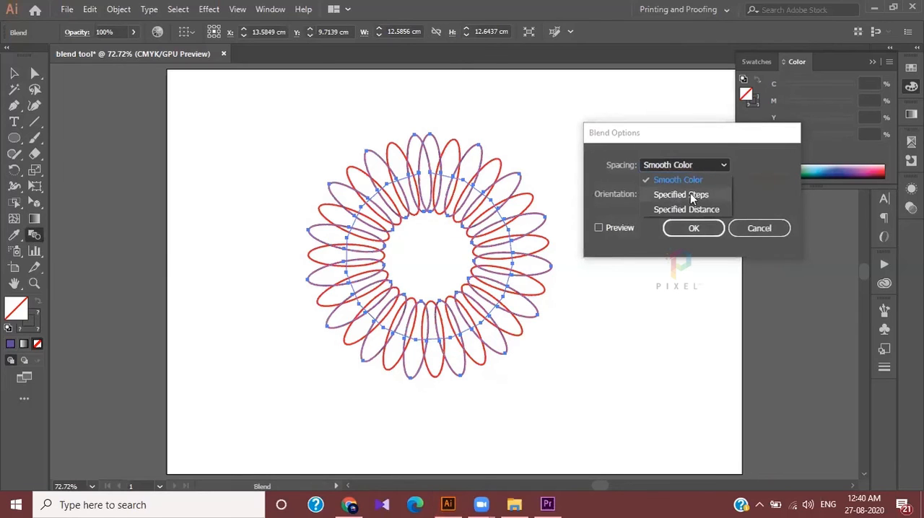
click(675, 195)
click(612, 229)
click(753, 165)
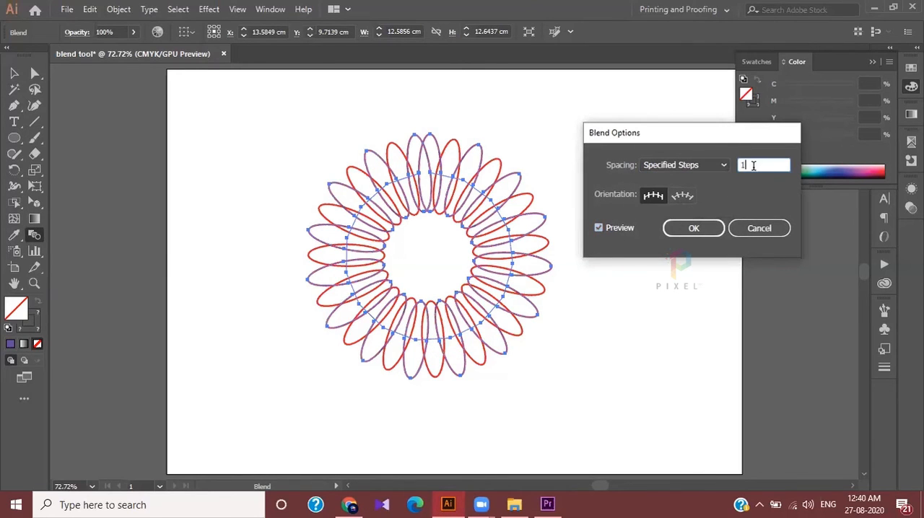
key(Up)
key(Up)
key(Up)
key(Up)
key(Up)
key(Up)
key(Up)
key(Up)
key(Up)
key(Up)
key(Down)
key(Down)
key(Down)
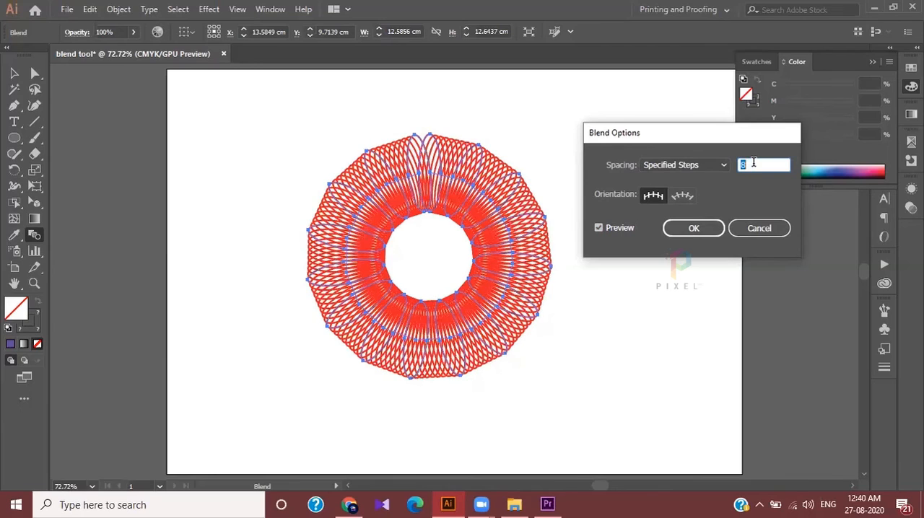
click(710, 228)
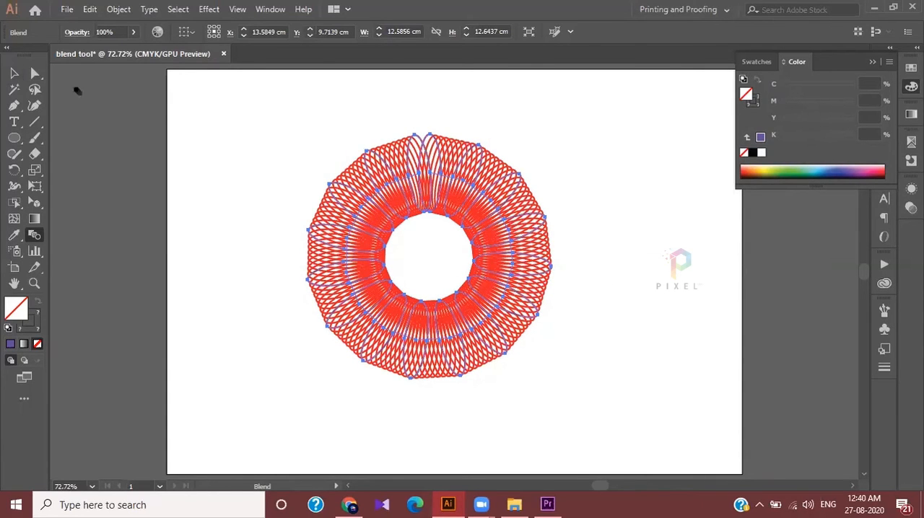
click(13, 73)
click(171, 103)
key(ctrl+1)
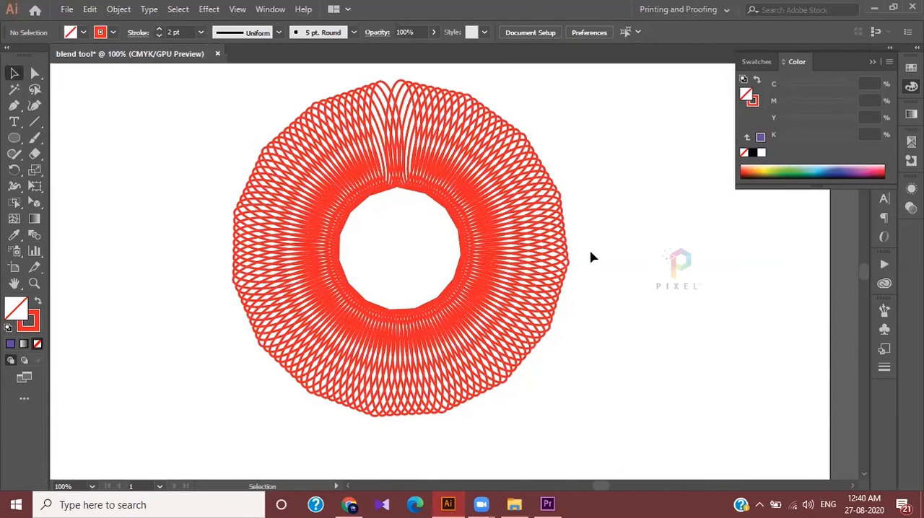
Fill the ring blend's right-hand key ellipse with yellow-green and its upper-right key ellipse with light blue
click(565, 269)
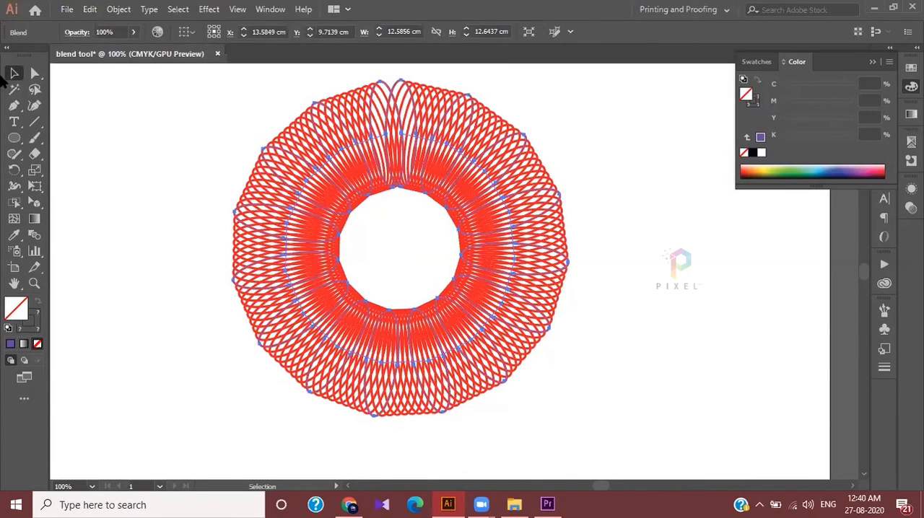
click(34, 74)
click(568, 262)
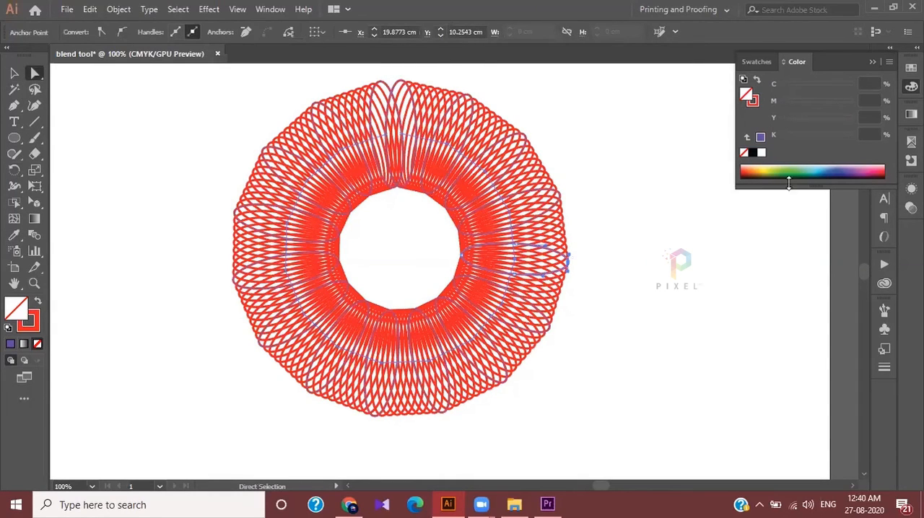
click(771, 166)
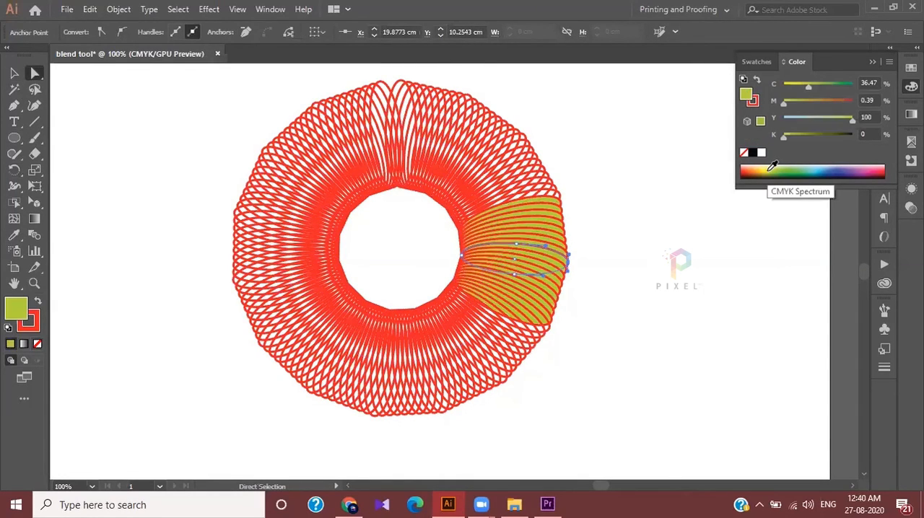
click(524, 136)
click(822, 167)
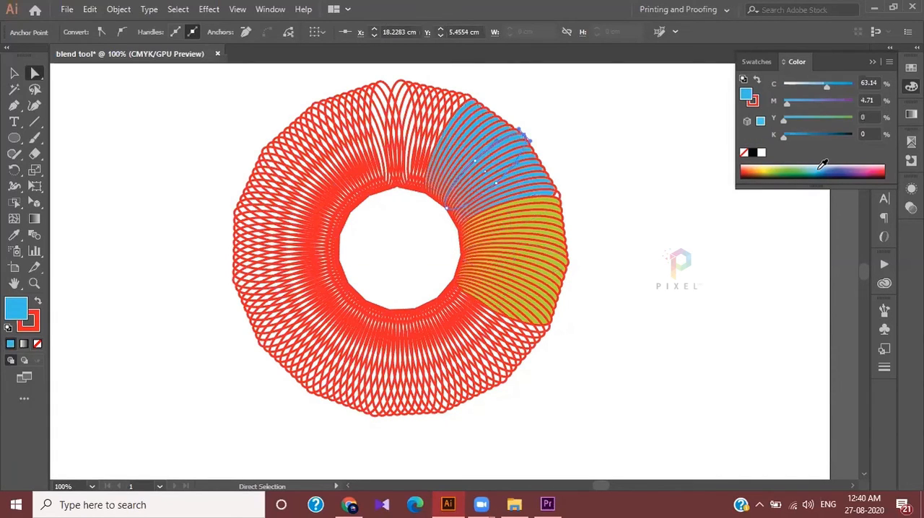
Fill the key ellipse at the top of the ring with black and the upper-left one with green
click(402, 86)
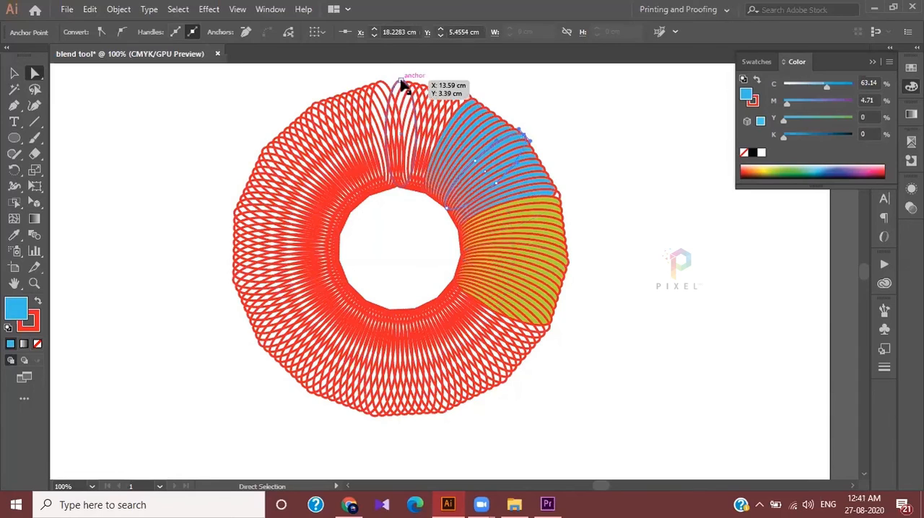
click(888, 166)
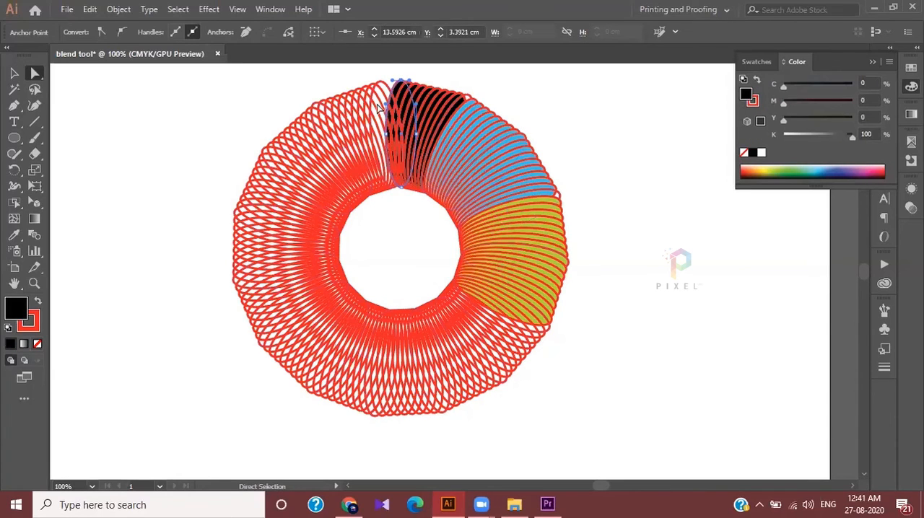
click(314, 109)
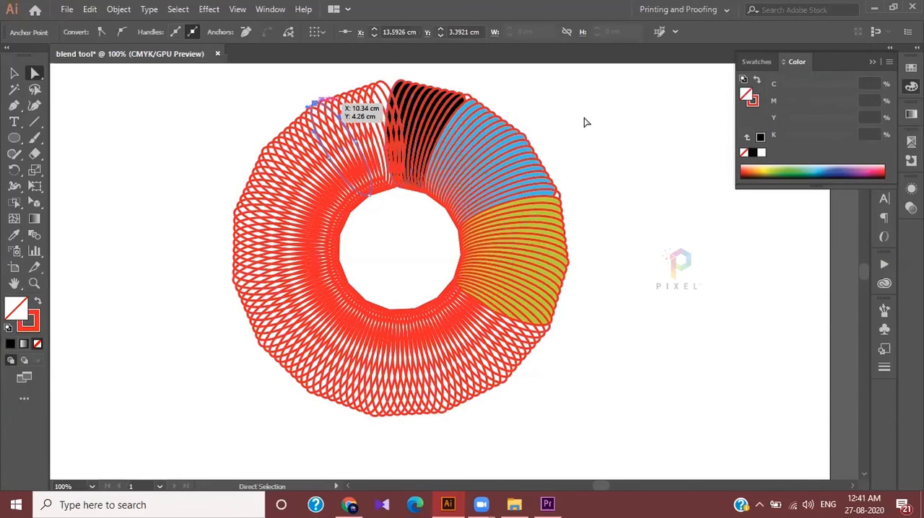
click(789, 167)
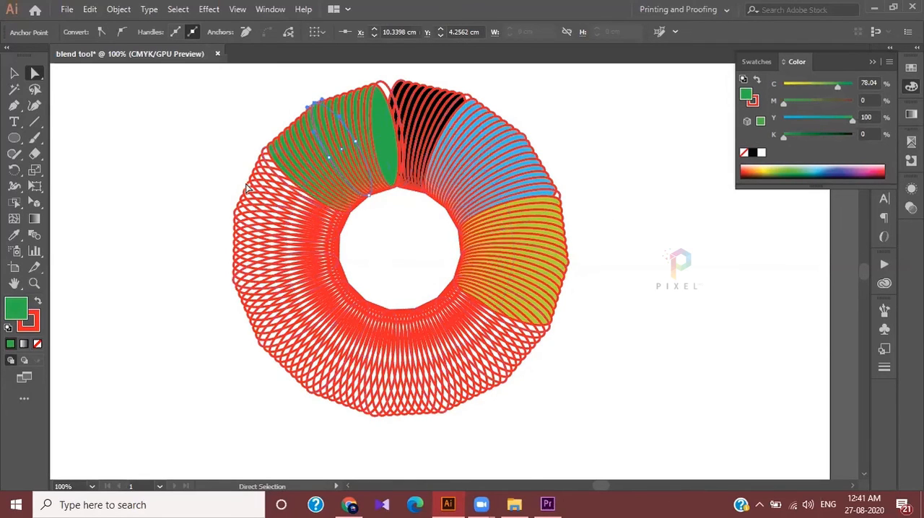
Fill the ring's left key ellipse with medium blue and the lower-left one with dark blue
click(238, 217)
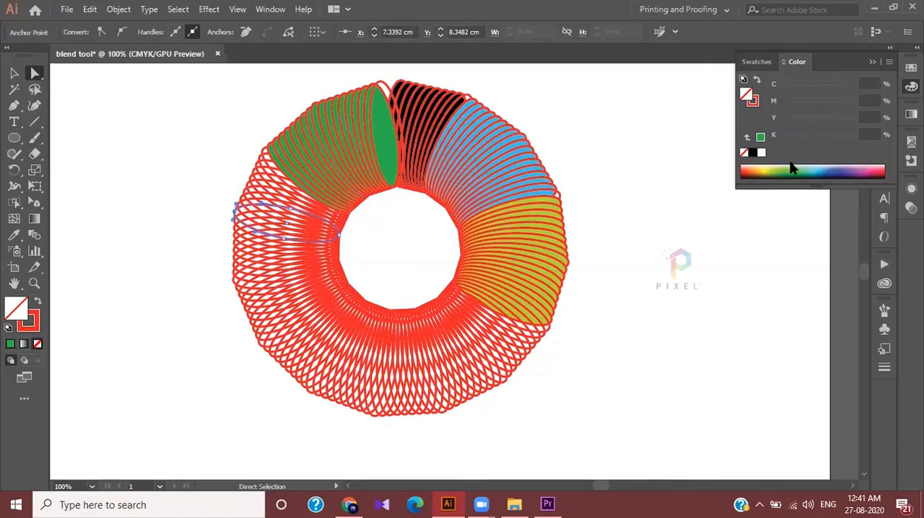
click(829, 166)
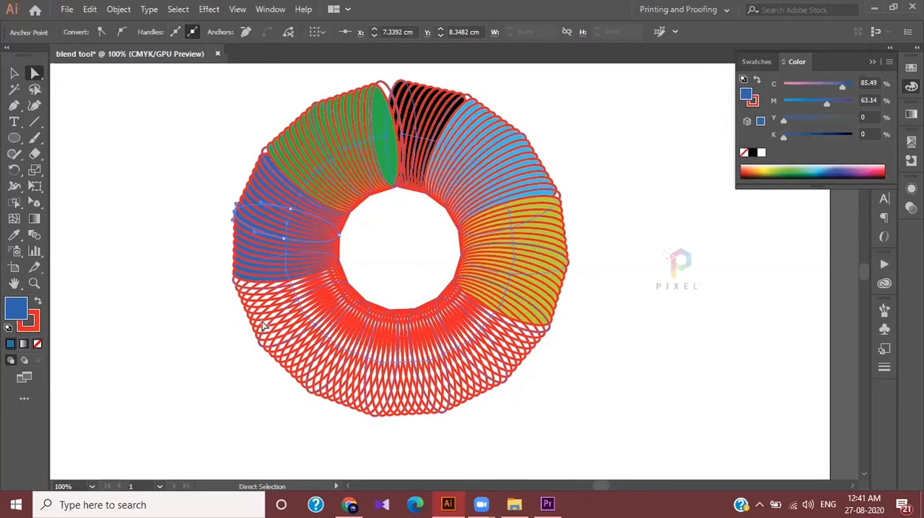
click(263, 345)
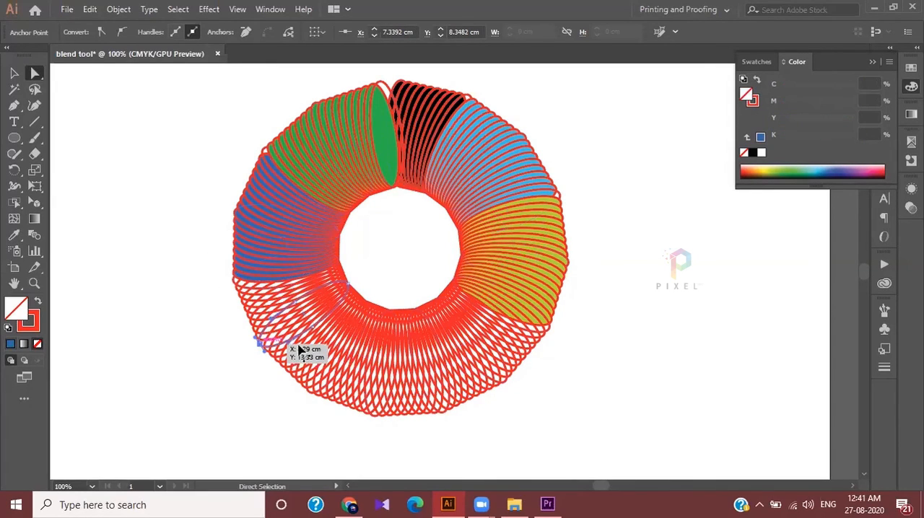
click(829, 168)
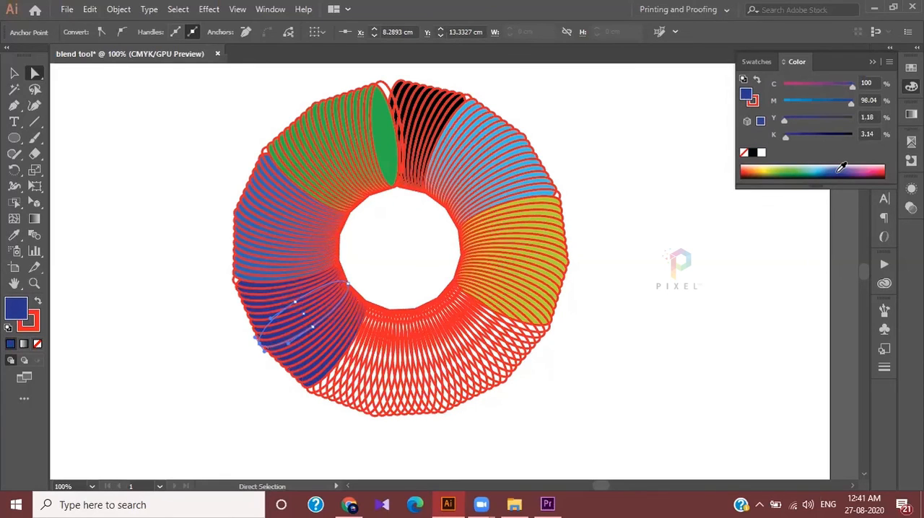
Fill the key ellipse at the bottom of the ring with a very dark violet-blue
click(429, 416)
drag(443, 412, 482, 397)
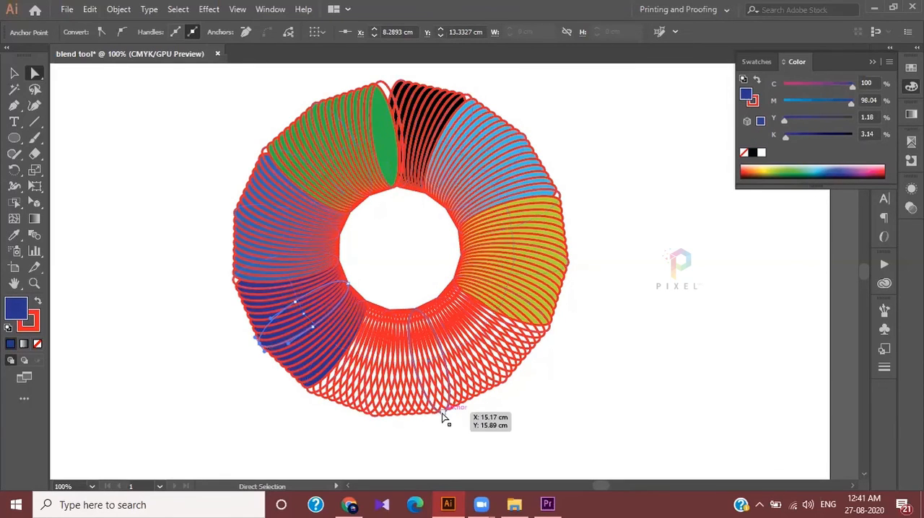
click(868, 168)
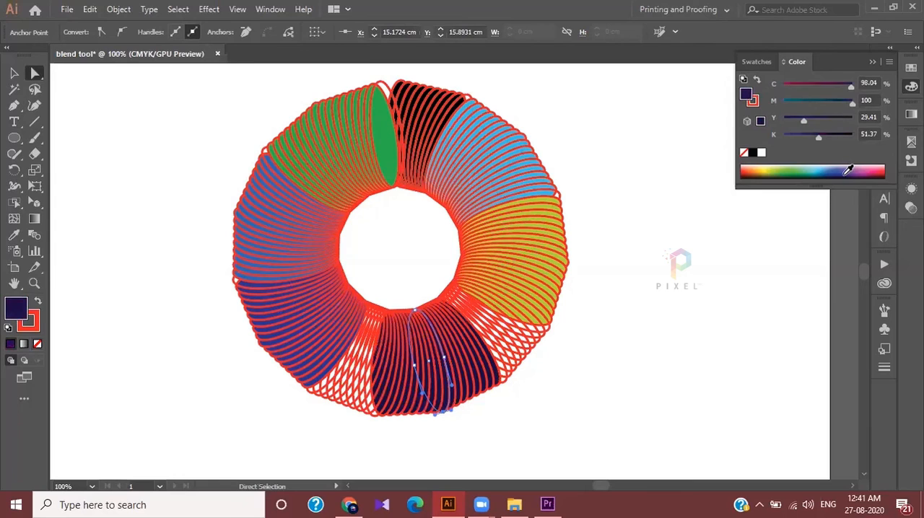
Deselect the ring blend and examine how the fill colours spread around it
click(21, 75)
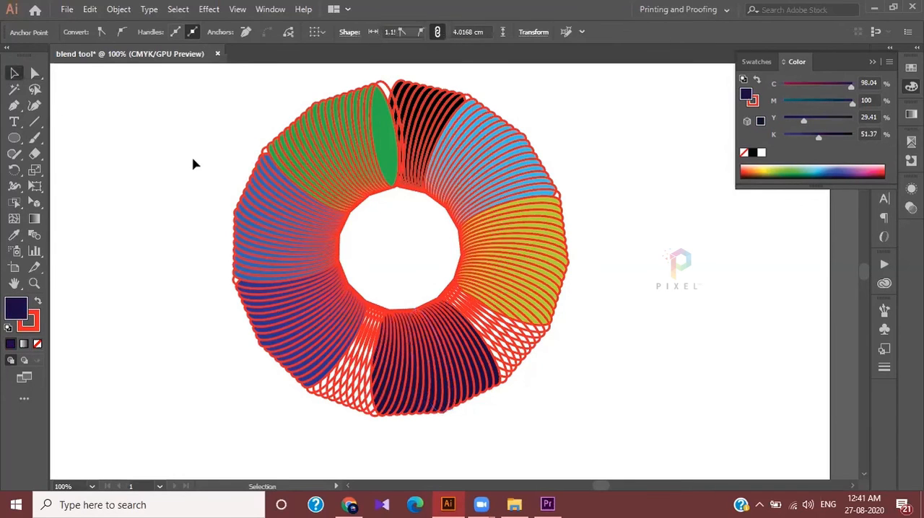
click(196, 160)
scroll(252, 172, down, 2)
scroll(255, 173, up, 2)
scroll(269, 177, up, 1)
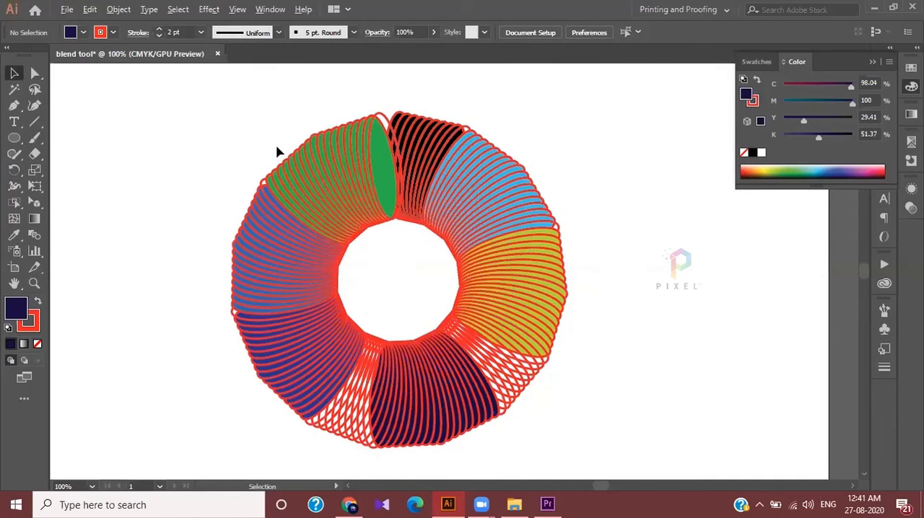
scroll(277, 150, down, 1)
scroll(277, 150, up, 2)
scroll(276, 152, down, 1)
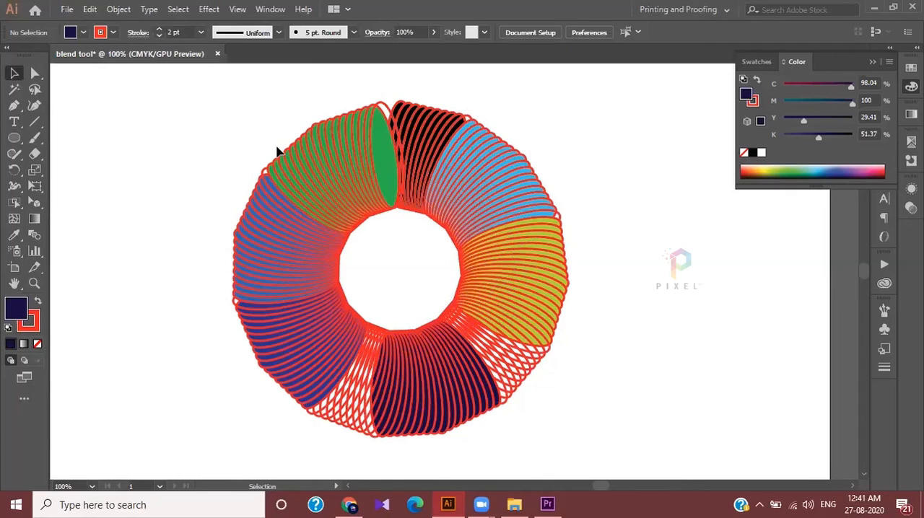
Delete the whole coloured ring blend to clear the artboard, and put the colour controls away
drag(167, 98, 660, 482)
key(Delete)
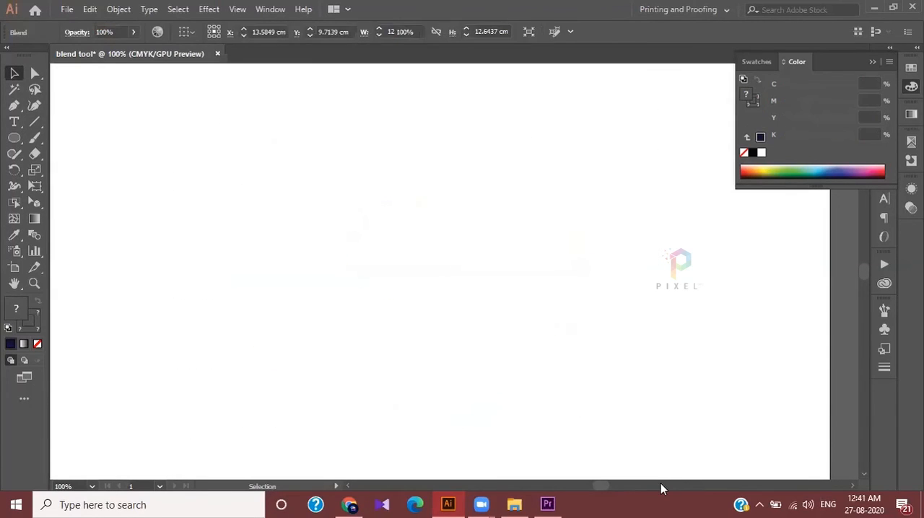
key(ctrl+0)
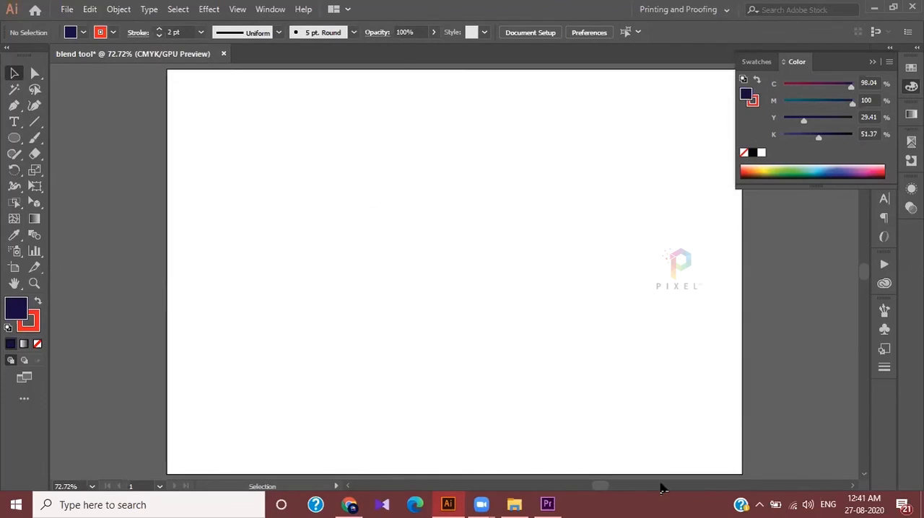
click(872, 62)
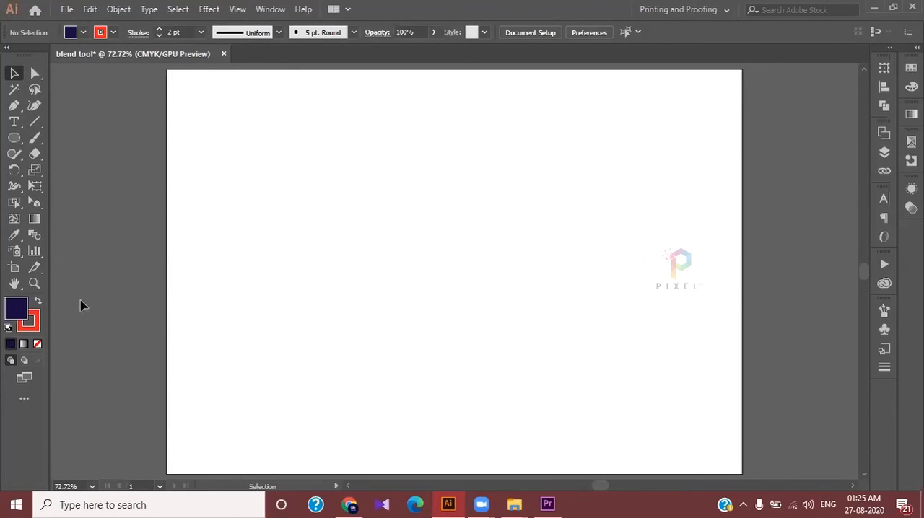
Activate the Blend tool
click(34, 235)
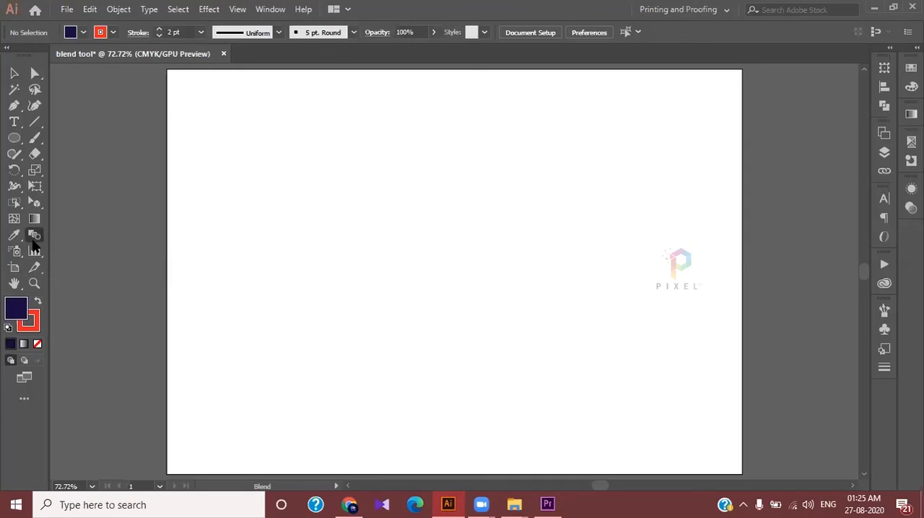